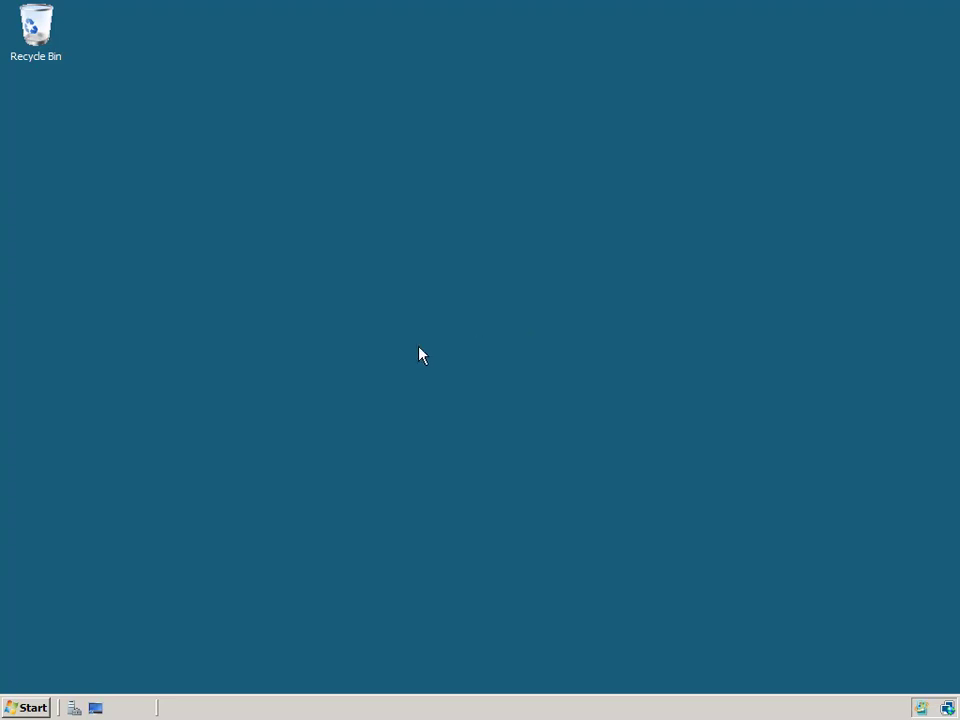
Step: Open a Command Prompt and switch the session to install mode with change user /install
left_click(32, 707)
left_click(90, 281)
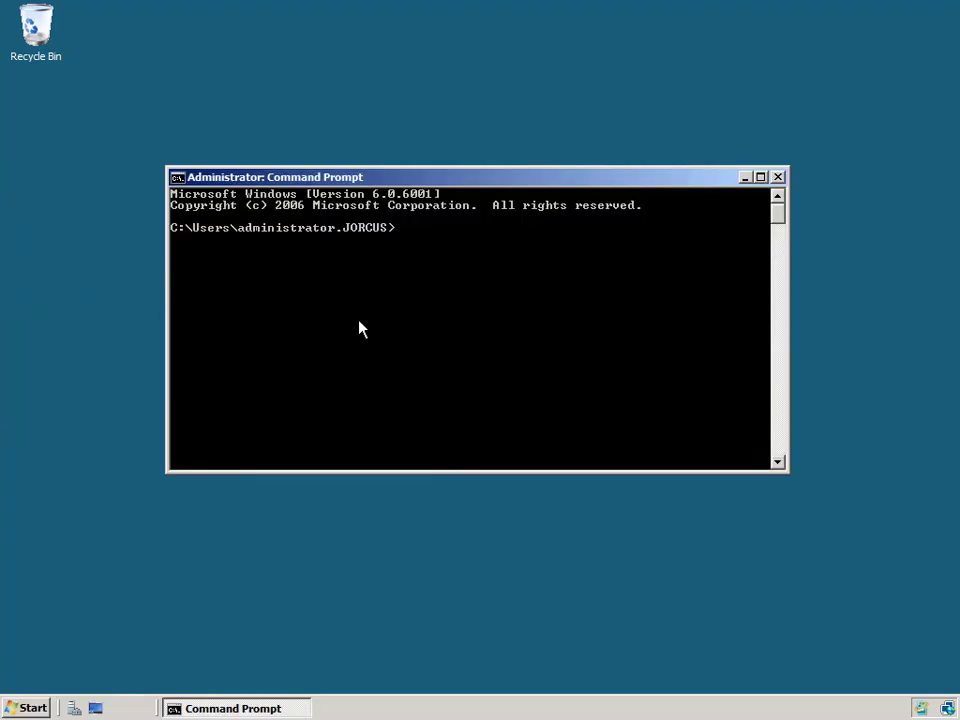
type("change")
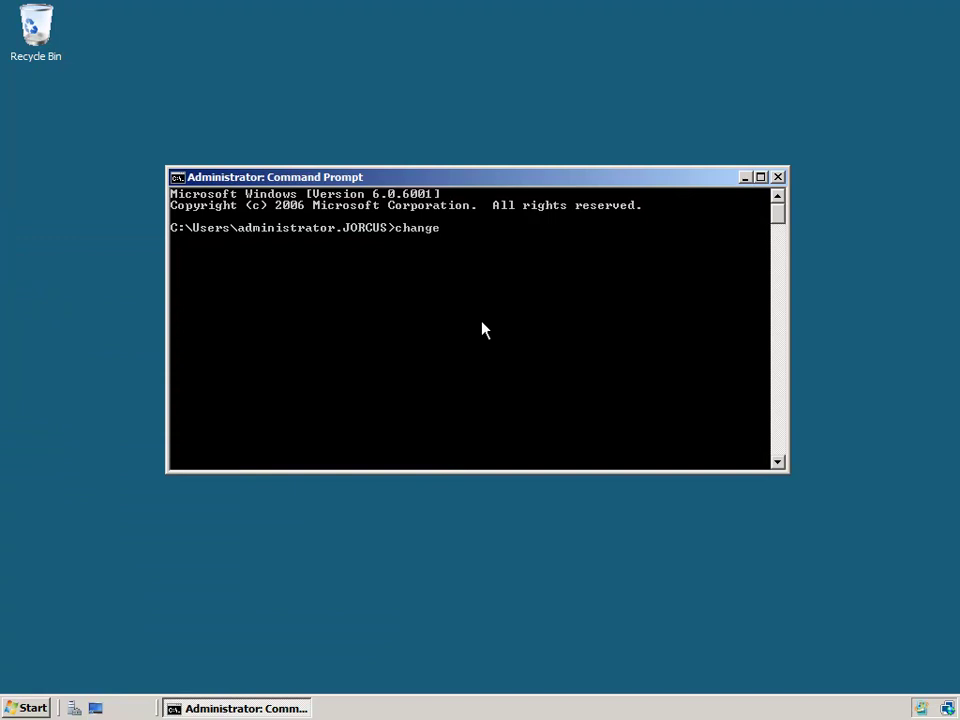
type(" user /install")
key("Return")
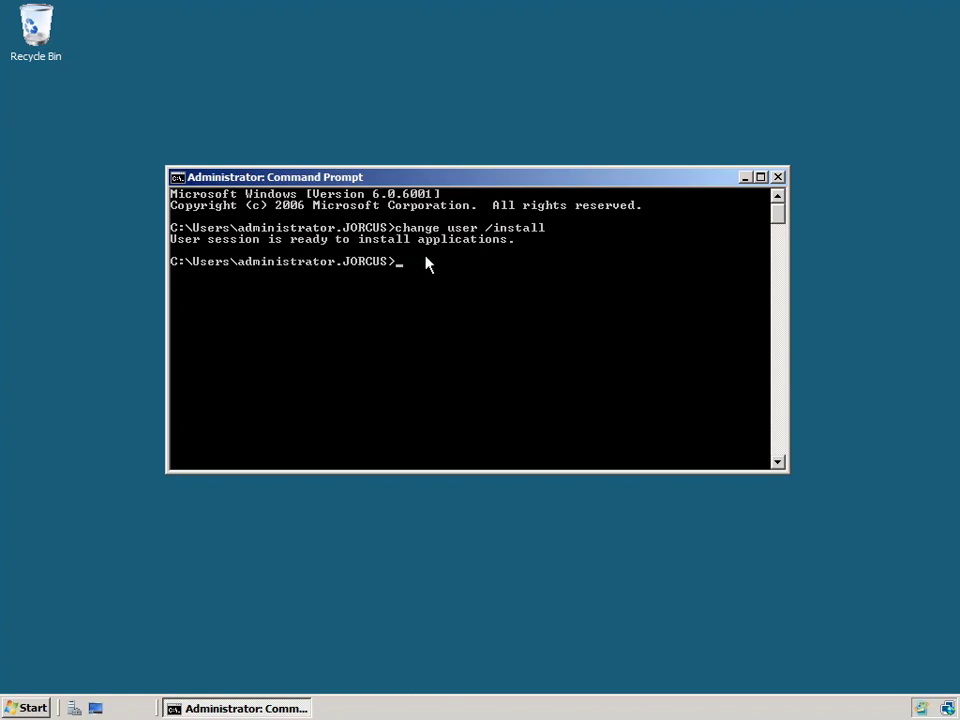
Step: Confirm the session's current mode with change user /query
key("Up")
key("BackSpace")
key("BackSpace")
key("BackSpace")
key("BackSpace")
key("BackSpace")
key("BackSpace")
key("BackSpace")
type("query")
key("Return")
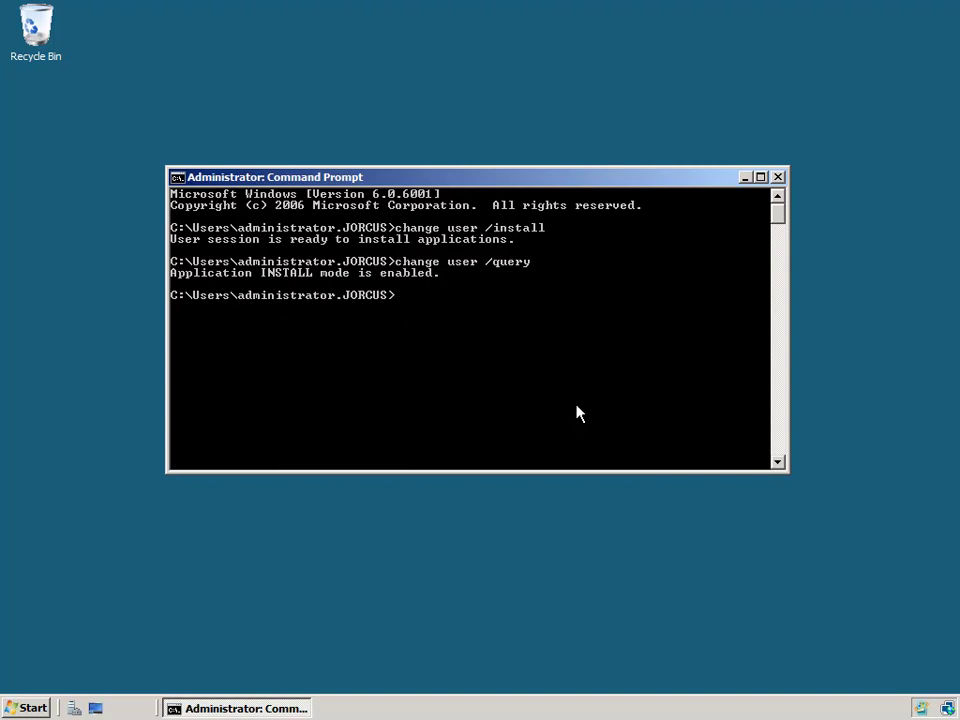
Step: Return the session to execute mode with change user /execute
key("Up")
key("BackSpace")
key("BackSpace")
key("BackSpace")
key("BackSpace")
key("BackSpace")
type("execute")
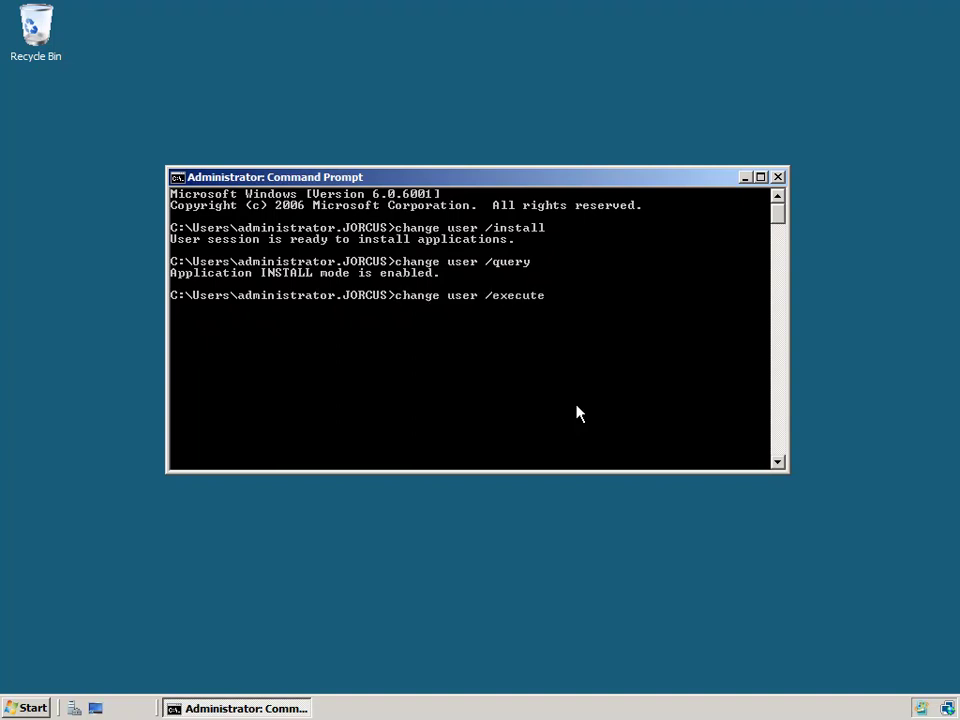
key("Return")
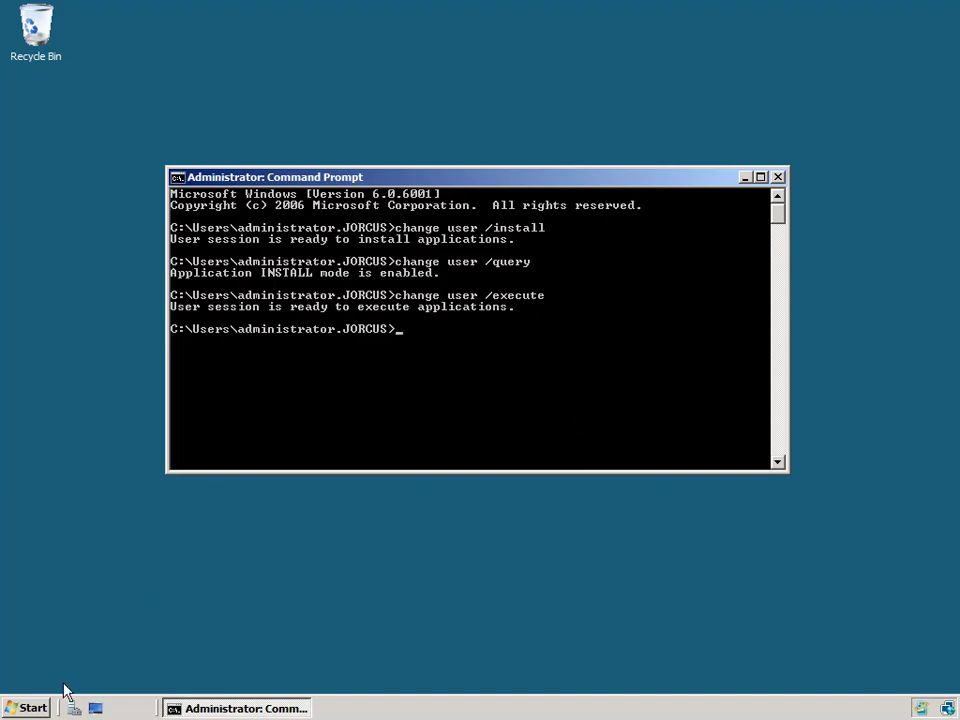
left_click(30, 708)
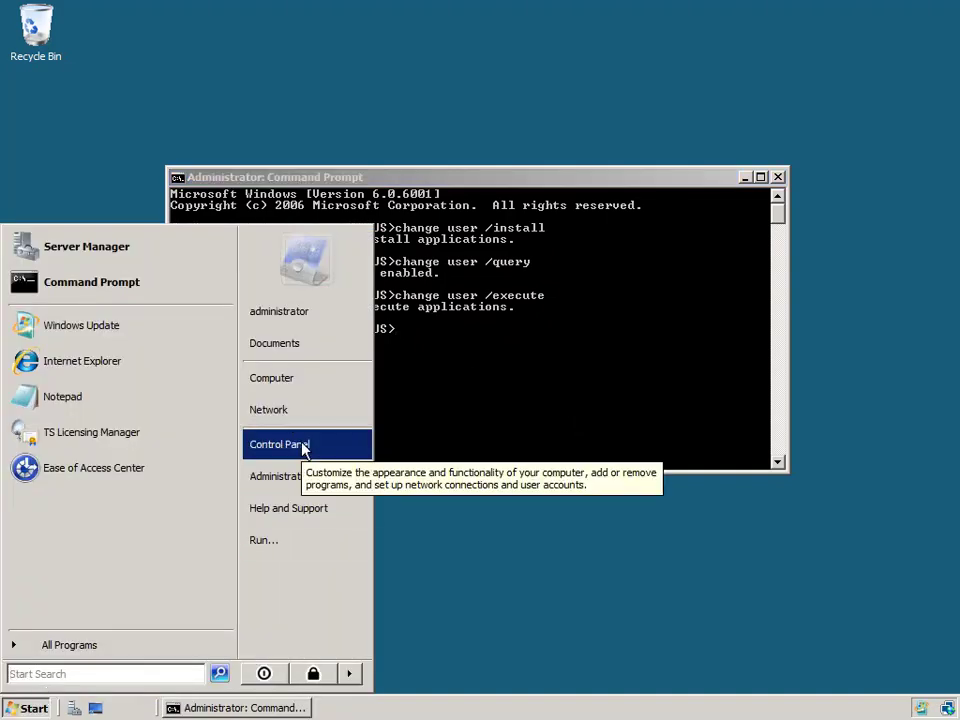
left_click(302, 448)
left_click(517, 290)
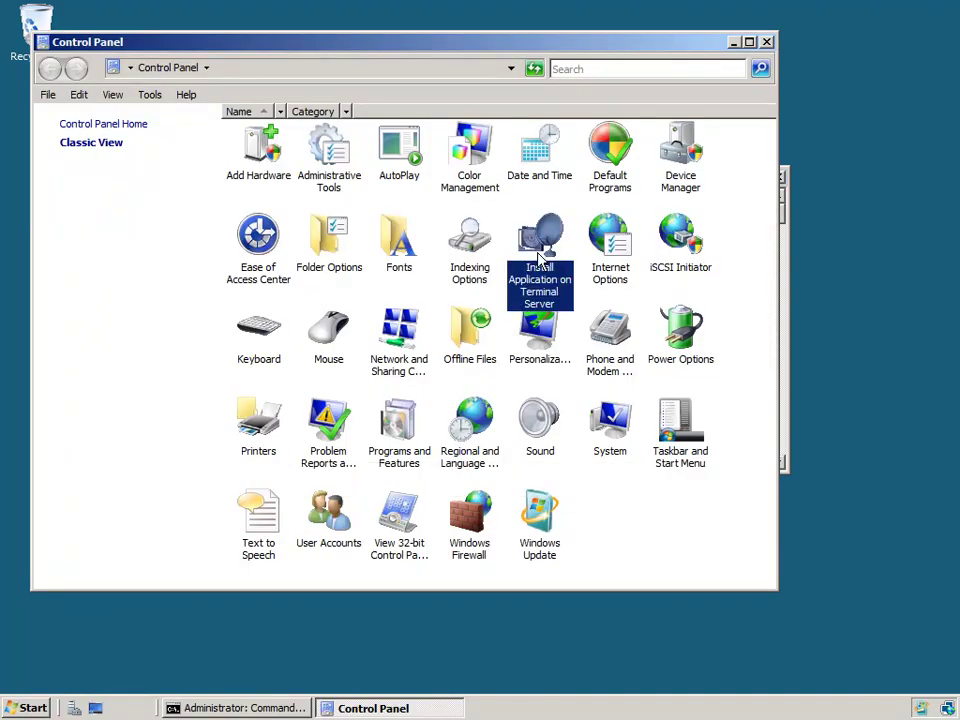
double_click(564, 305)
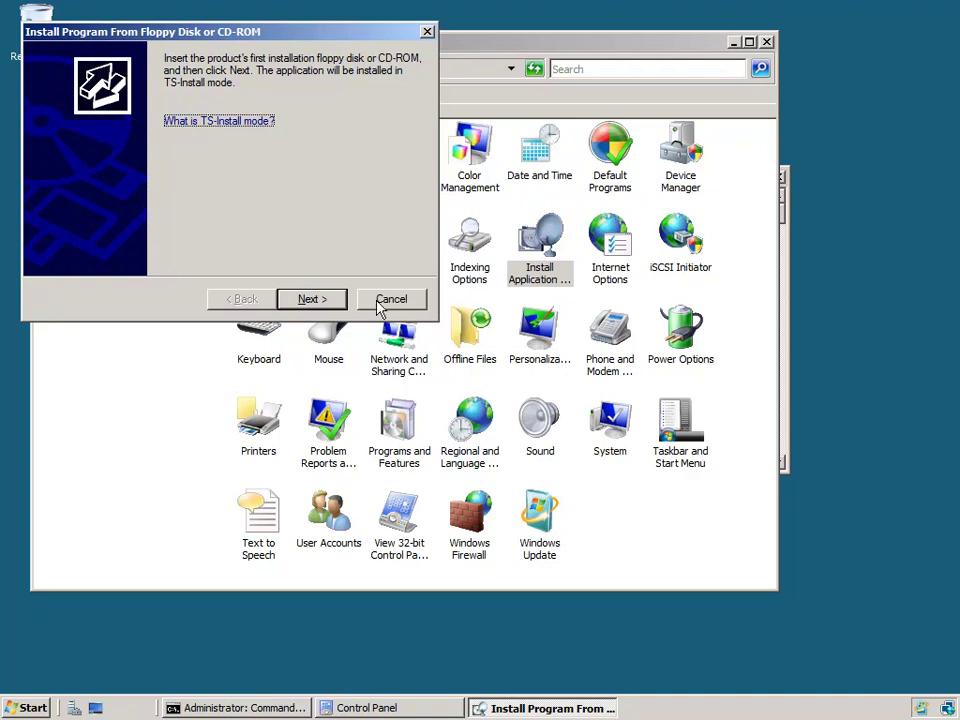
left_click(313, 299)
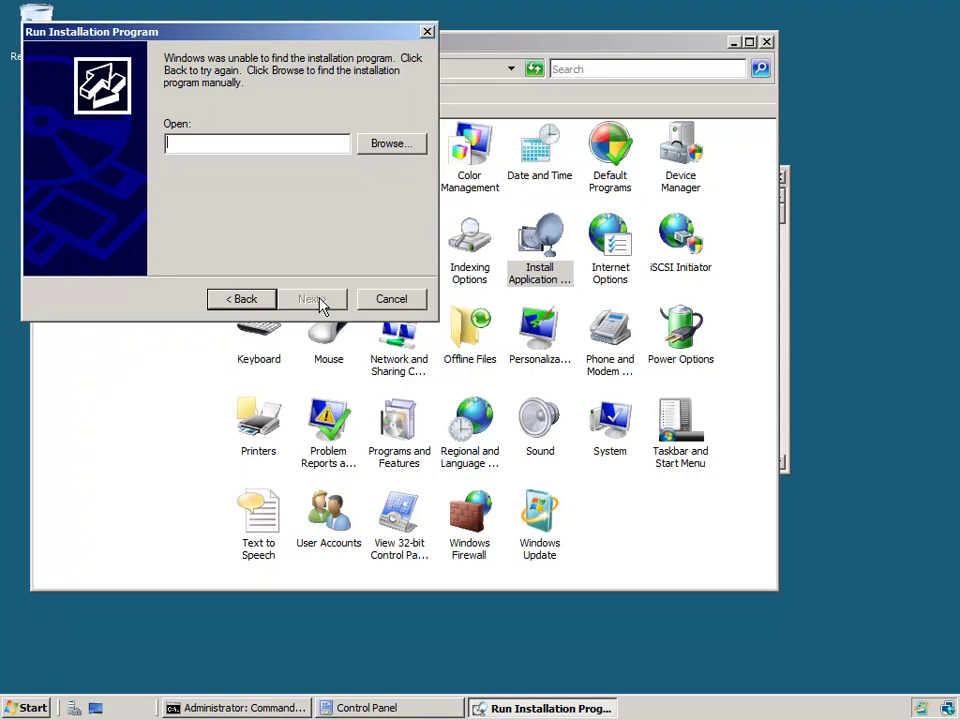
left_click(386, 300)
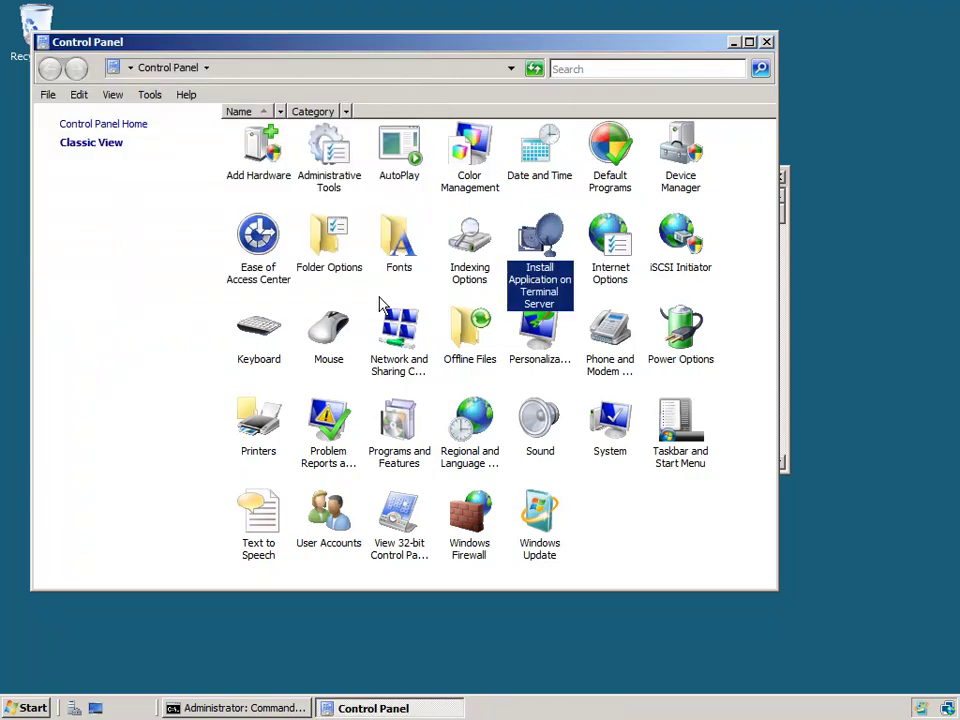
left_click(766, 41)
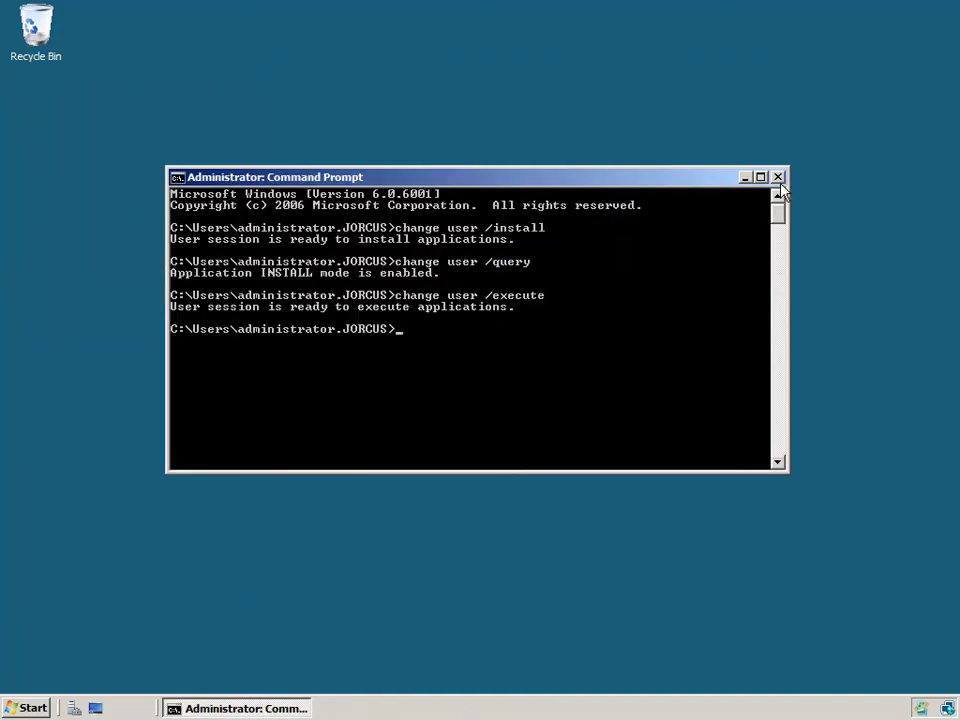
Step: Close the Command Prompt window
left_click(778, 178)
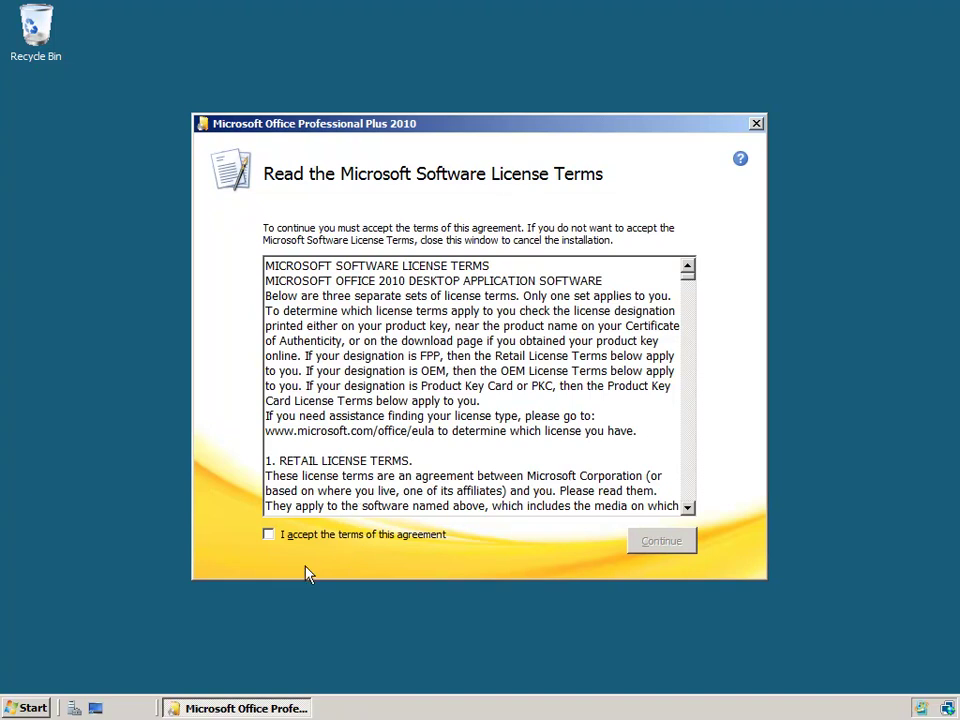
Step: Accept the Office 2010 license terms, install with default options, and close setup when finished
left_click(269, 536)
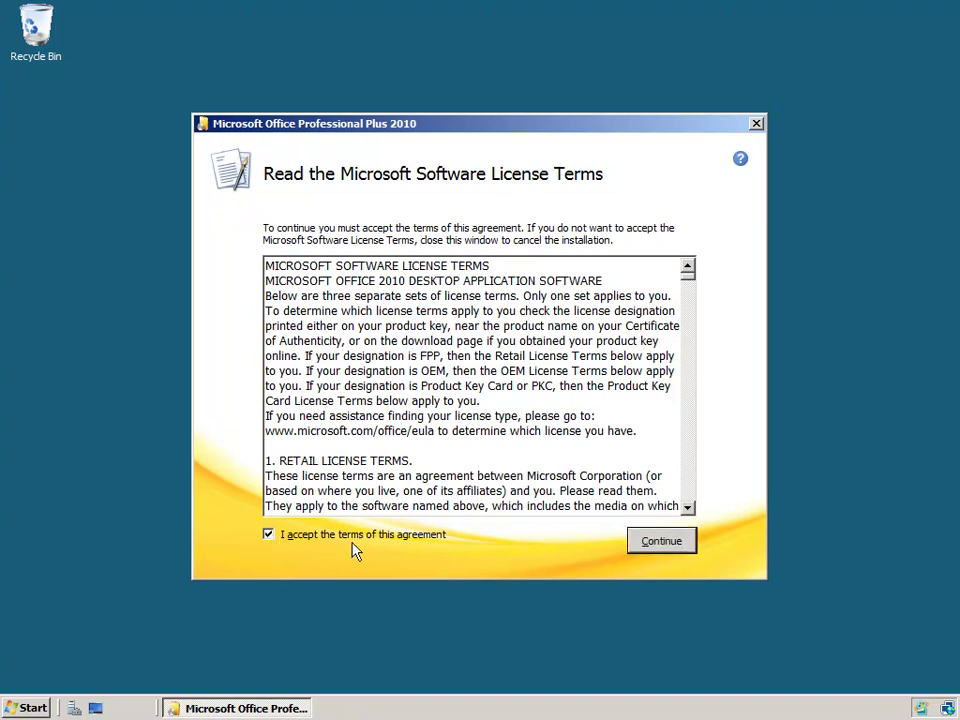
left_click(661, 541)
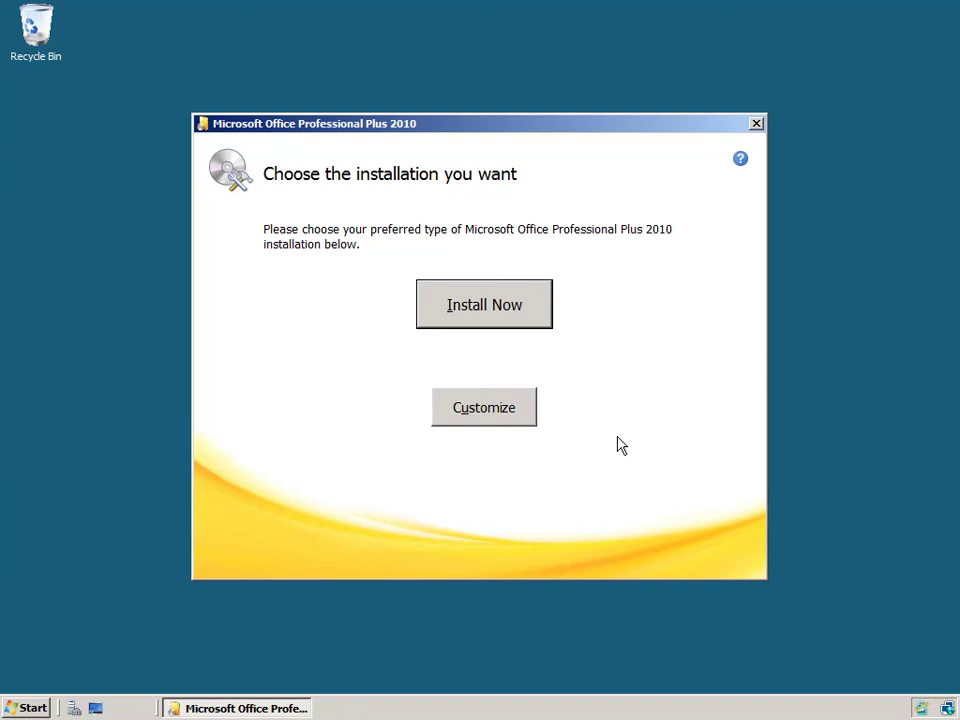
left_click(508, 309)
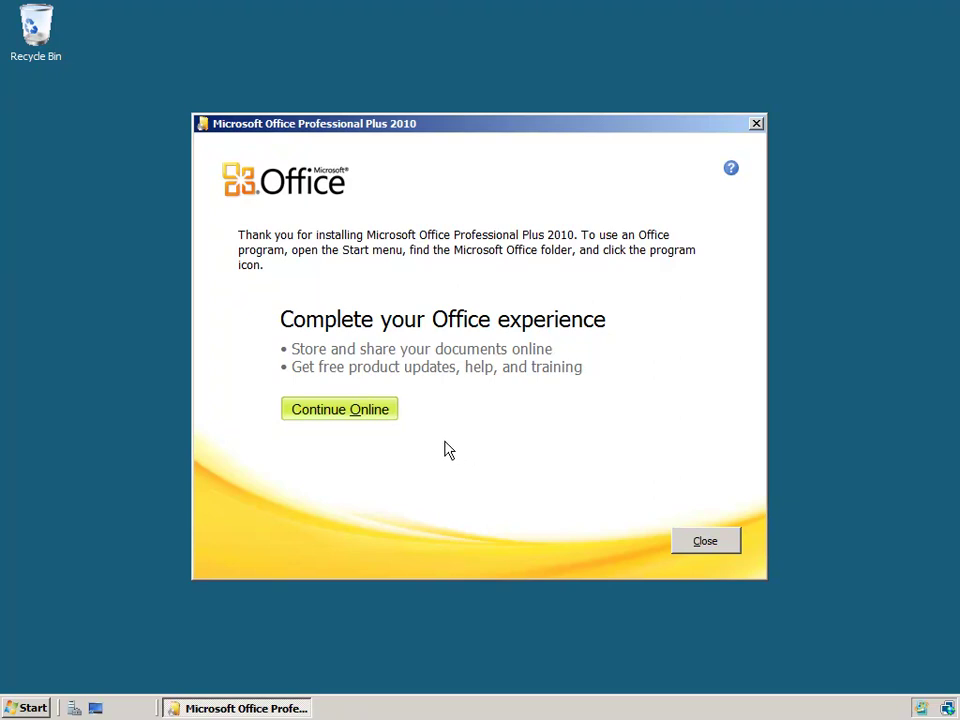
left_click(701, 546)
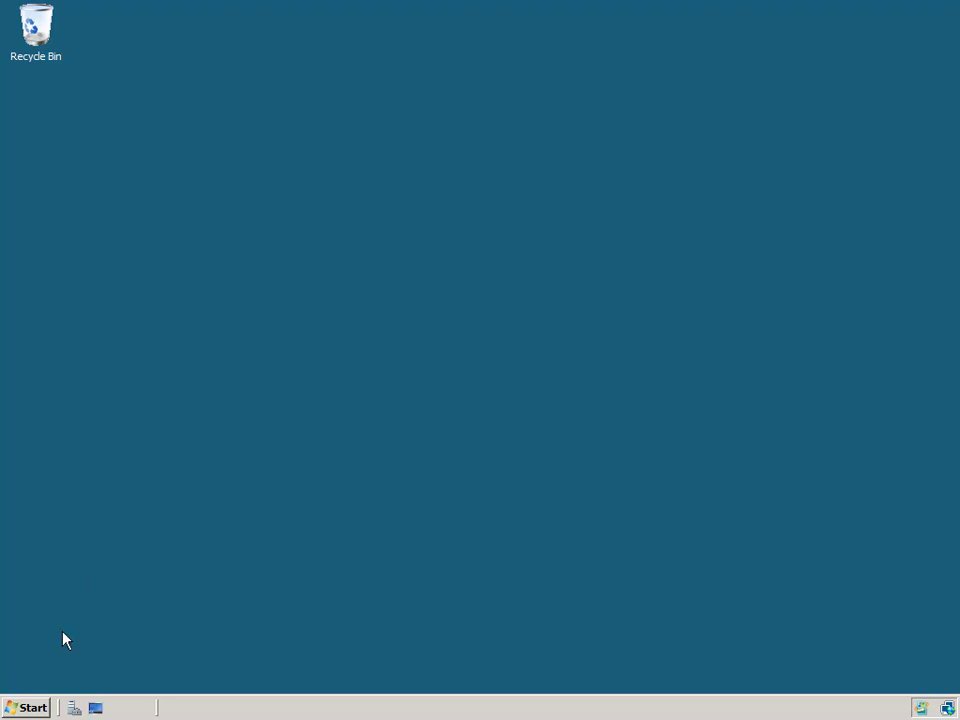
Step: Open Server Manager and select TS RemoteApp Manager under Roles > Terminal Services
left_click(75, 708)
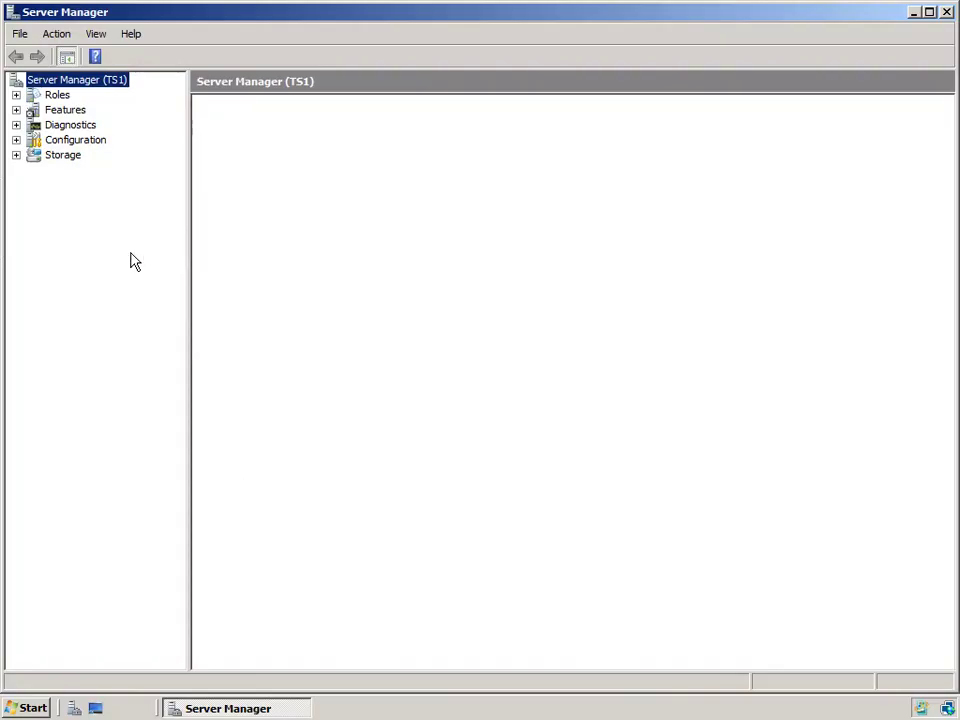
left_click(16, 95)
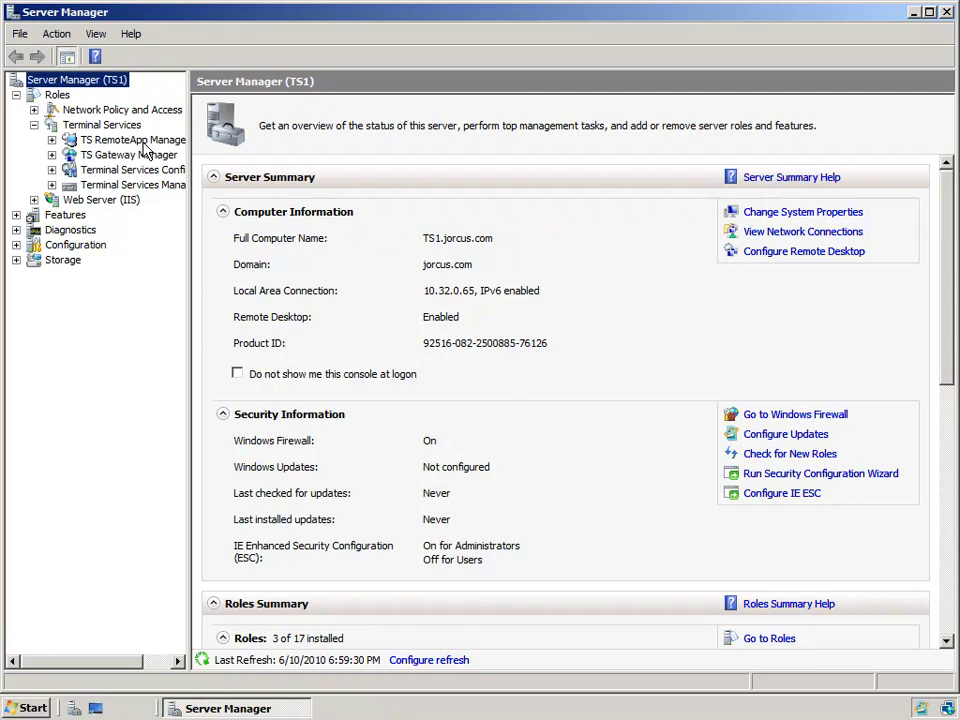
left_click(140, 140)
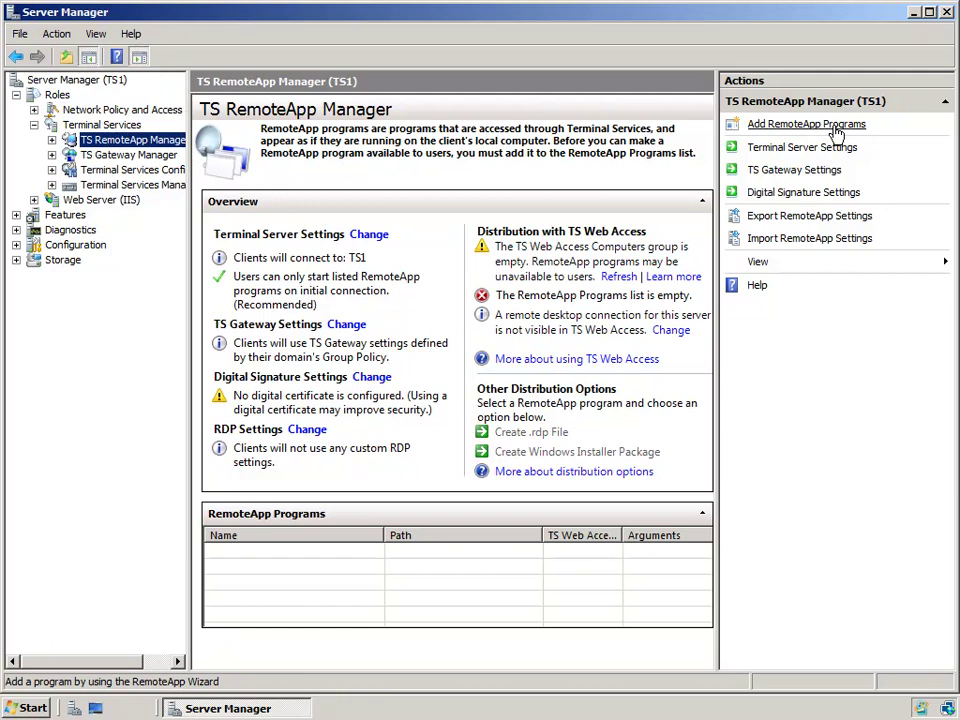
left_click(834, 126)
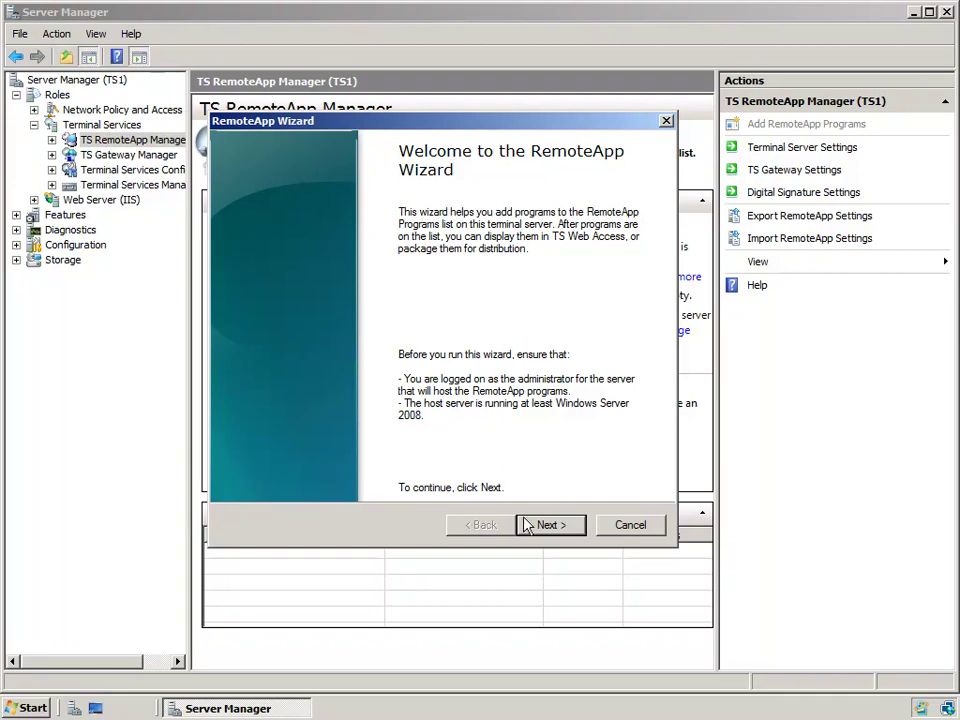
left_click(554, 528)
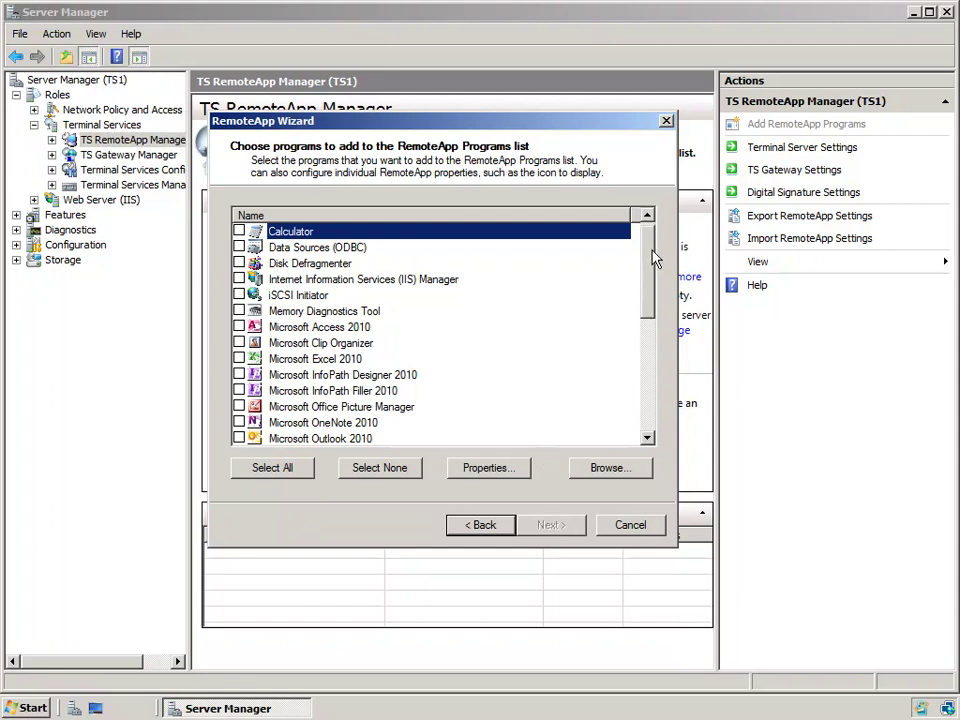
mouse_move(652, 258)
left_mouse_down()
mouse_move(634, 403)
mouse_move(656, 256)
left_mouse_up()
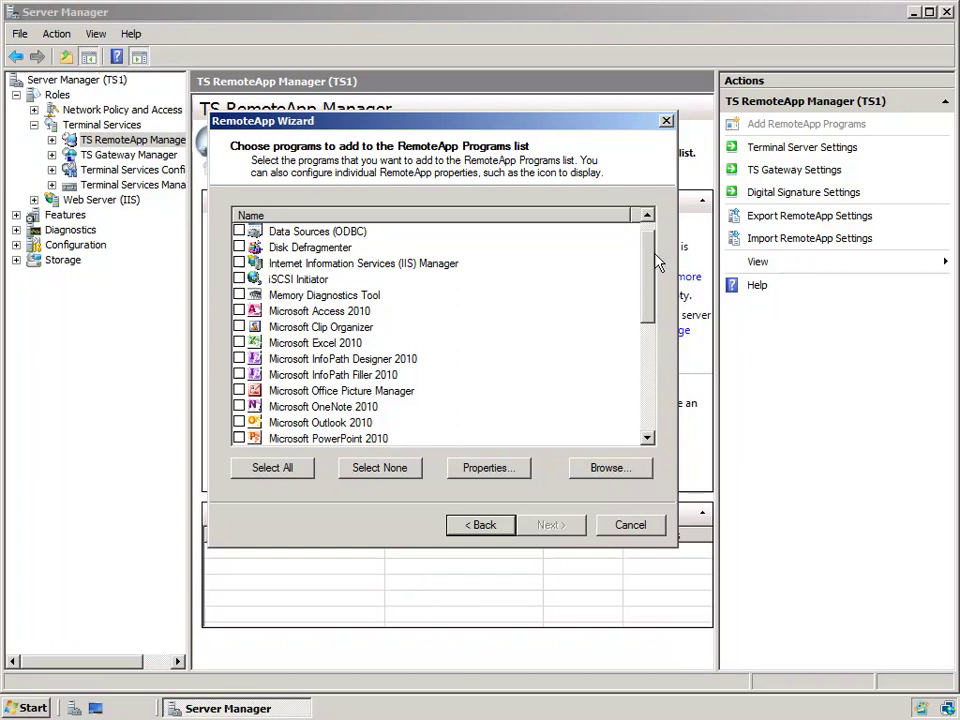
left_click(650, 217)
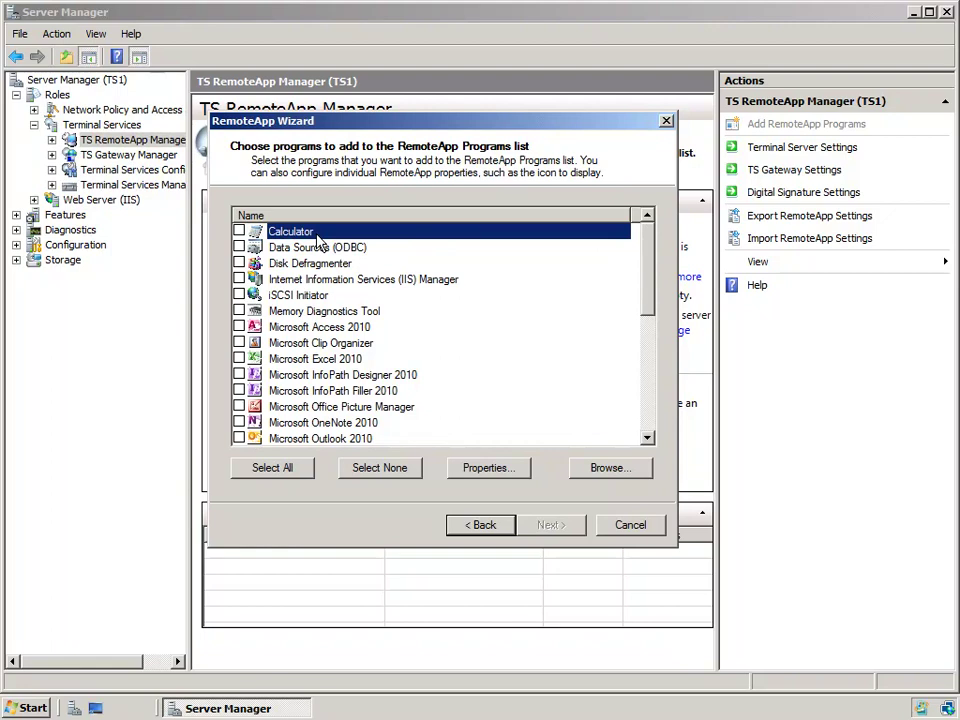
left_click(335, 265)
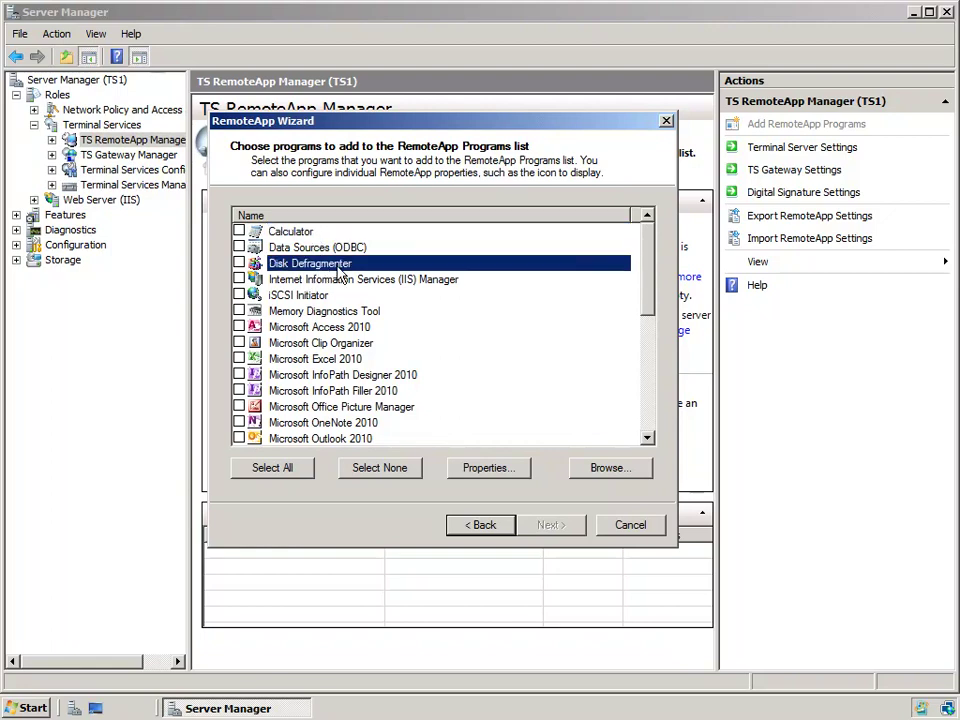
left_click(364, 282)
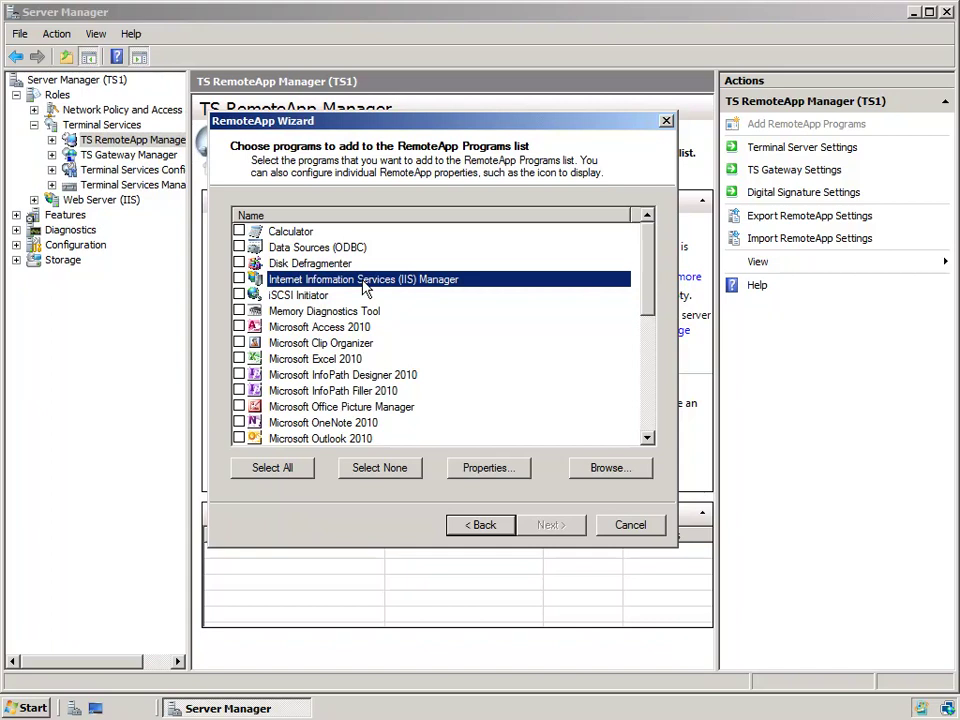
left_click_drag(646, 297, 651, 325)
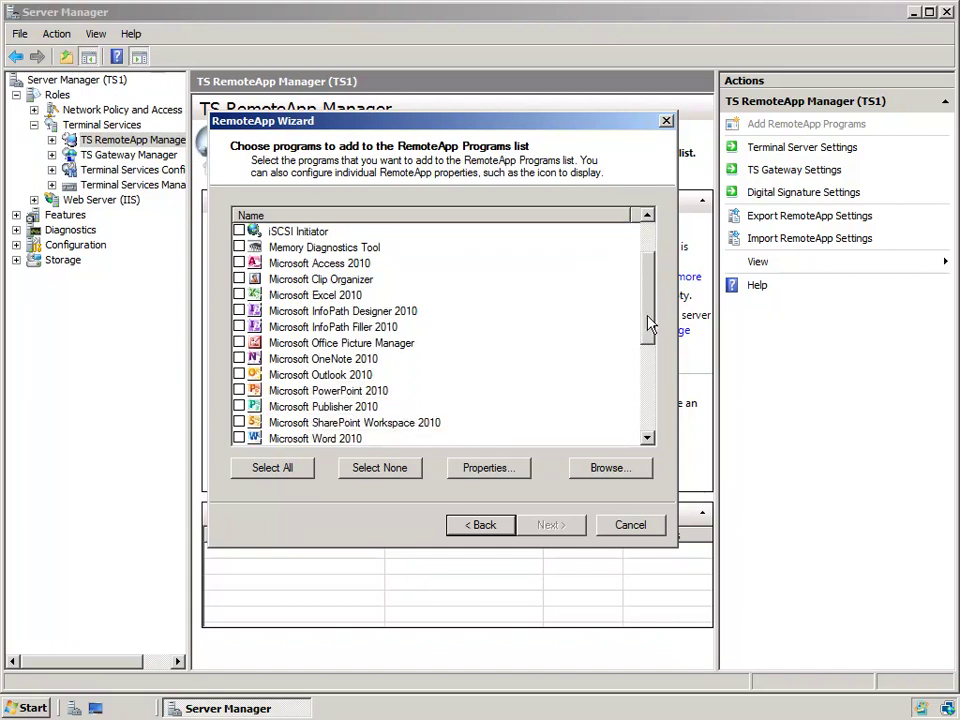
Step: Check Excel, PowerPoint and Word 2010 for publishing and open Word 2010's RemoteApp properties
left_click(239, 295)
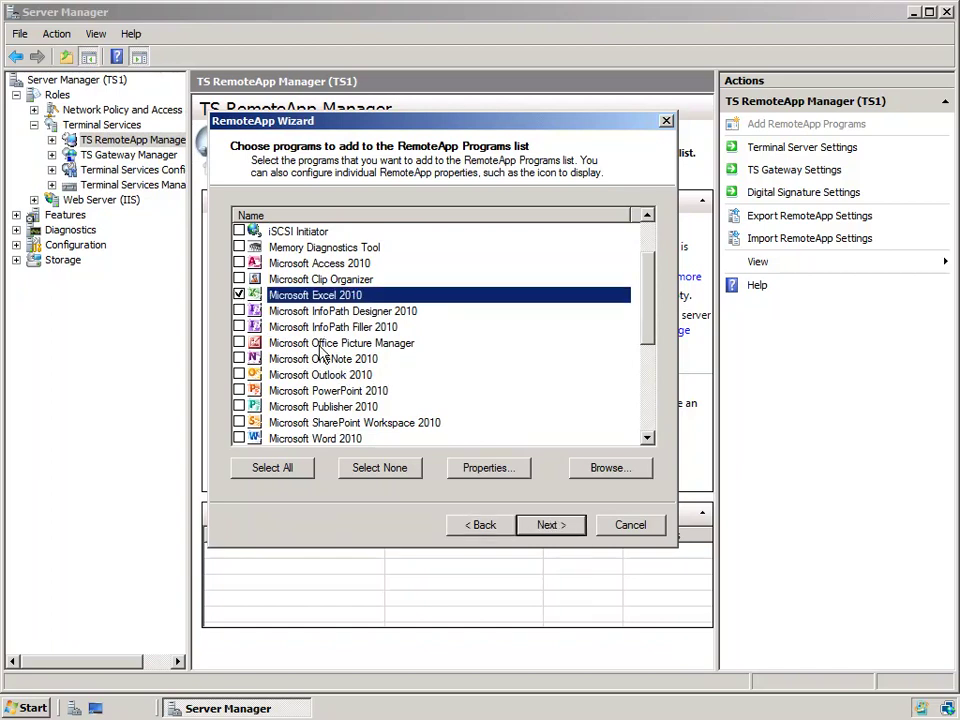
left_click(239, 390)
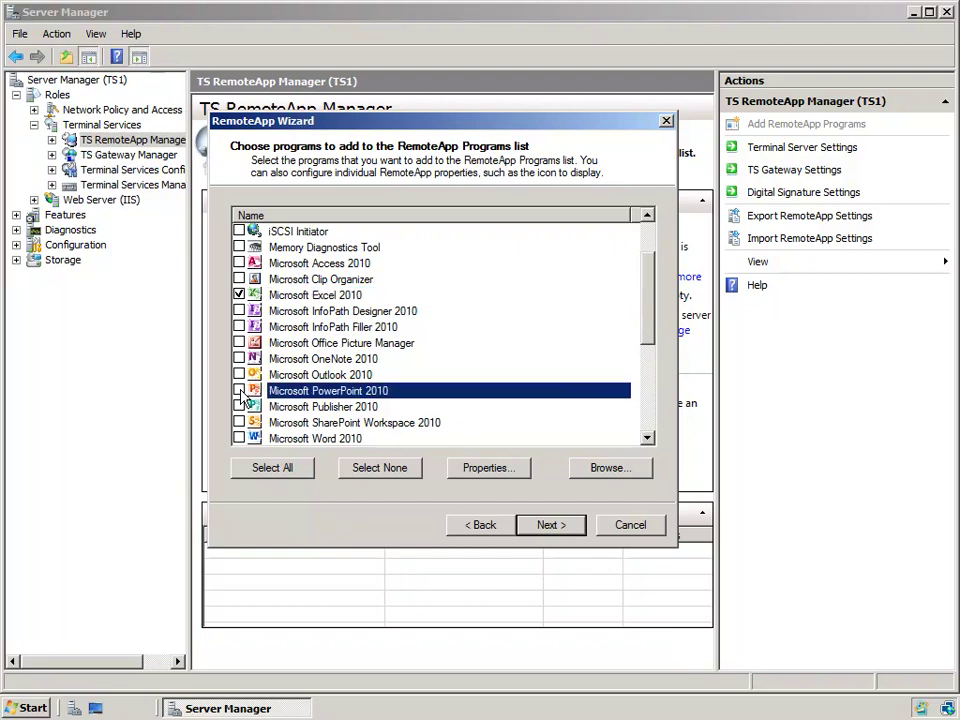
left_click(239, 438)
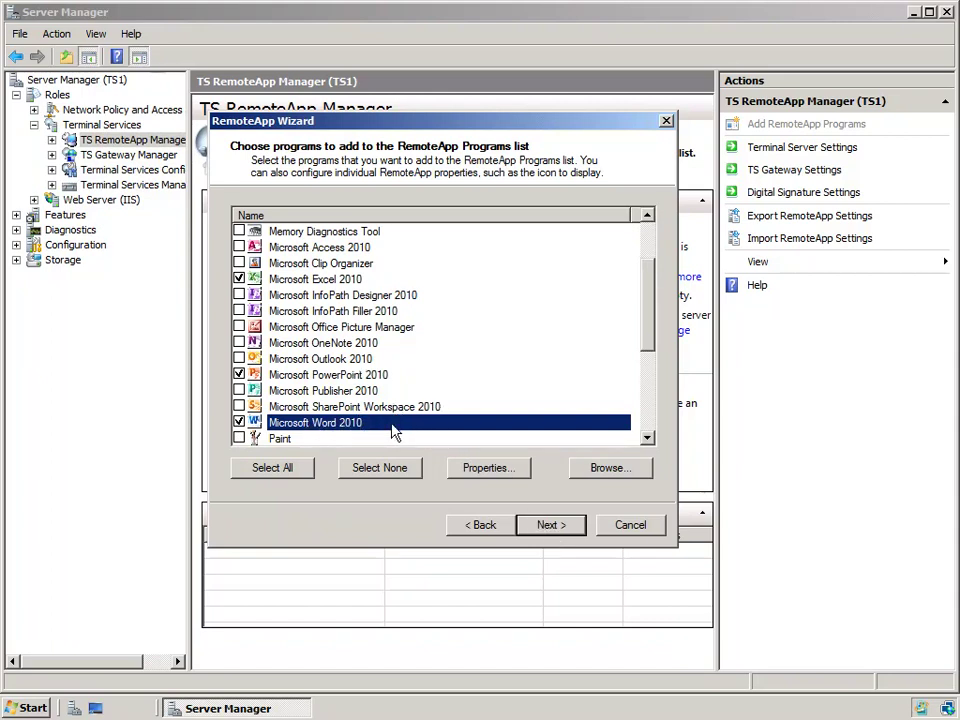
left_click(505, 477)
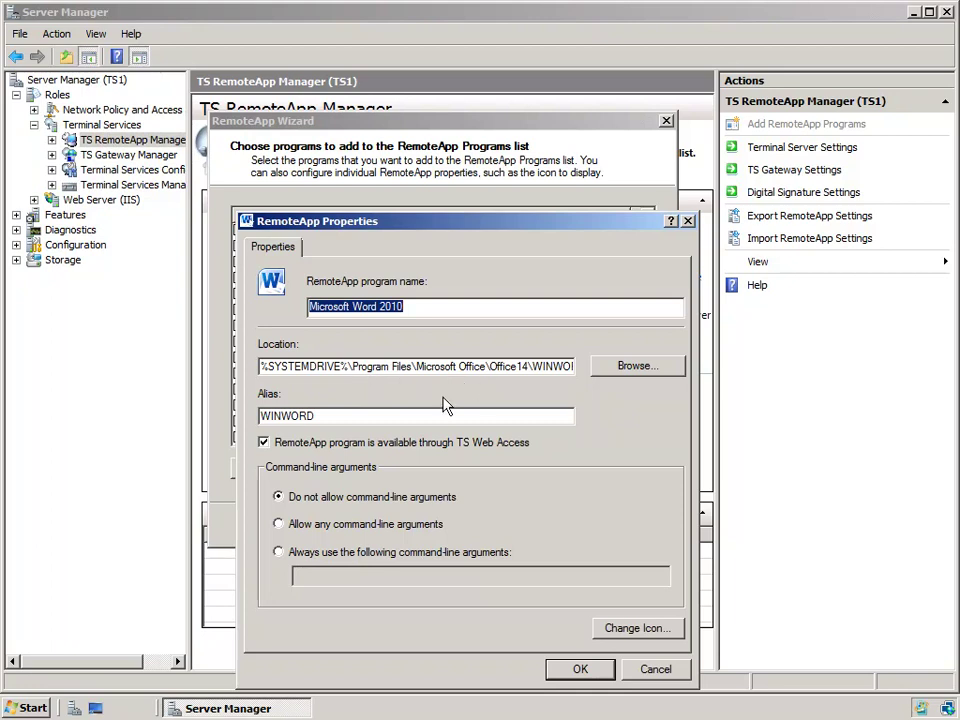
Step: Inspect Word 2010's WINWORD alias and icon choices, then cancel out without changes
left_click(360, 417)
double_click(365, 417)
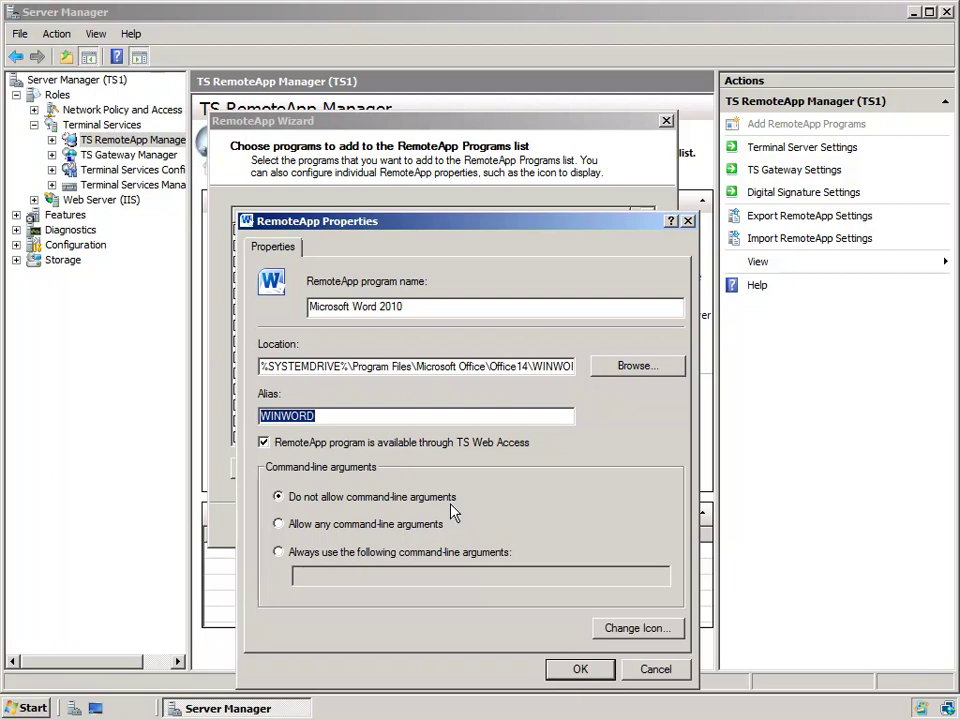
left_click(649, 628)
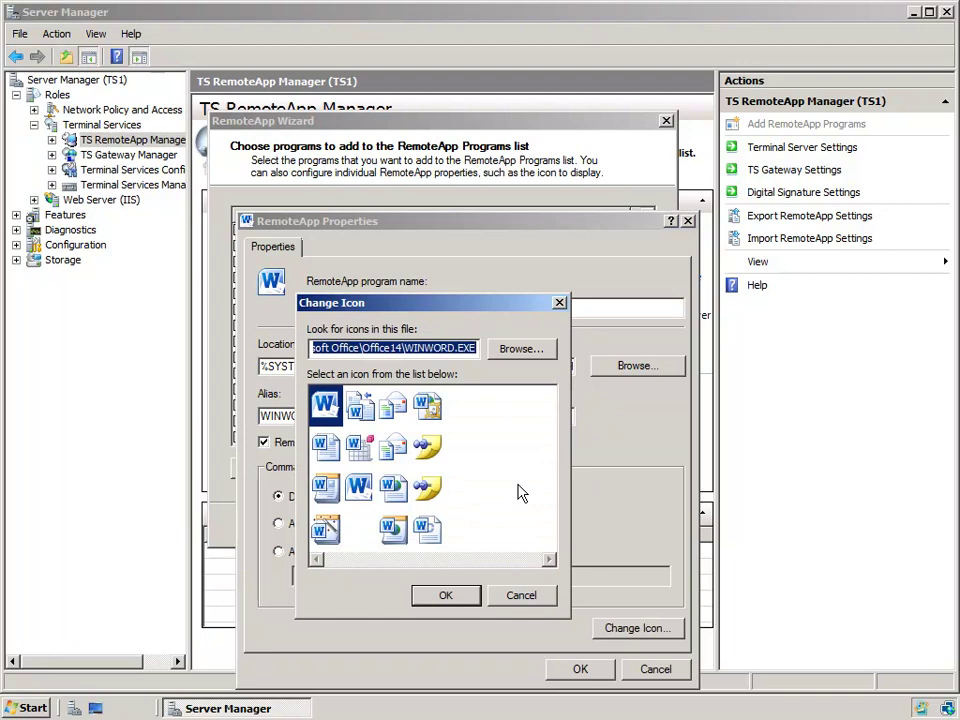
left_click(521, 598)
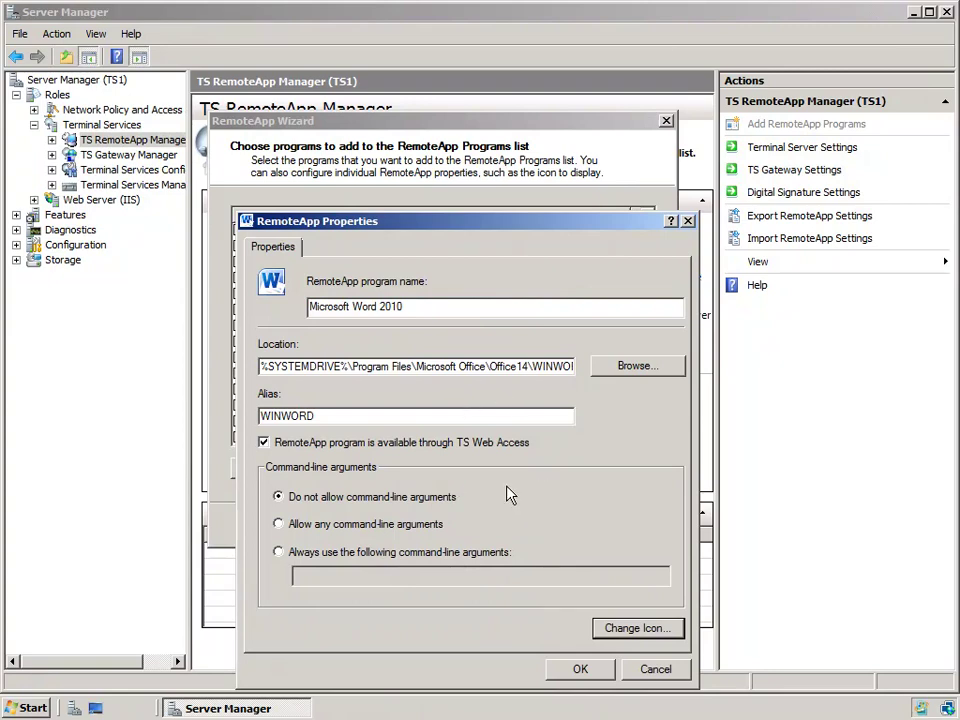
left_click(655, 670)
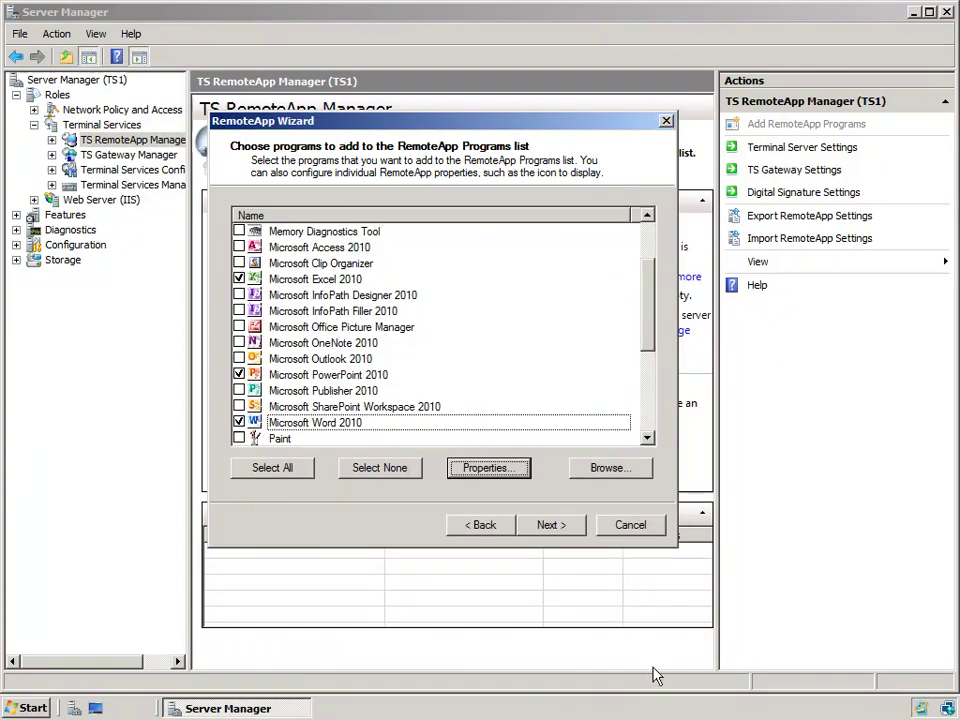
Step: Review the settings and finish the RemoteApp Wizard to publish Excel, PowerPoint and Word 2010
left_click(540, 533)
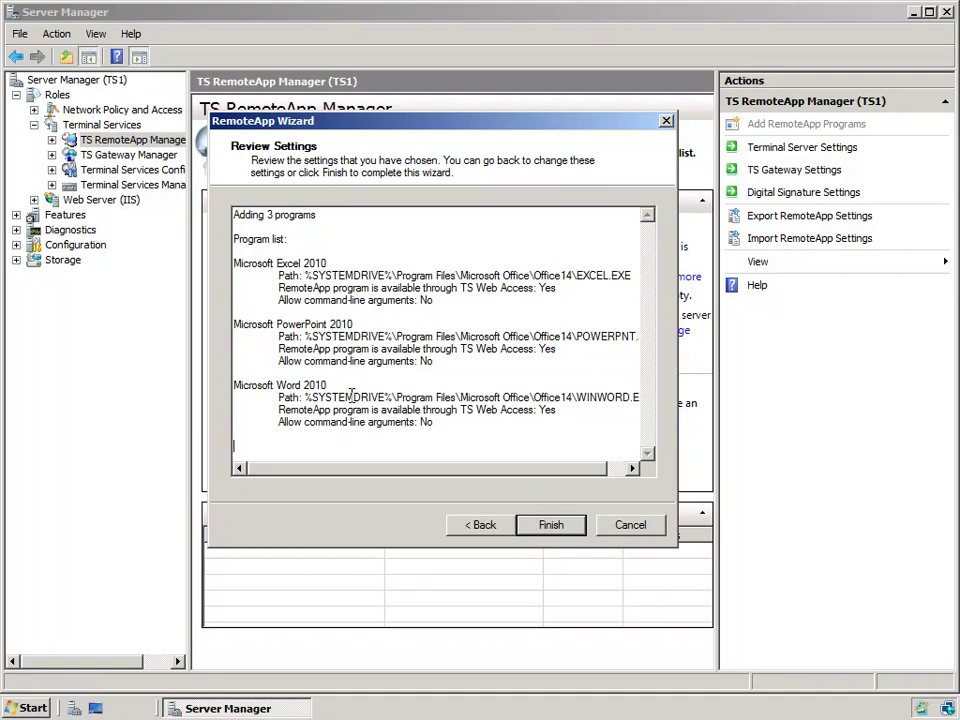
left_click(550, 525)
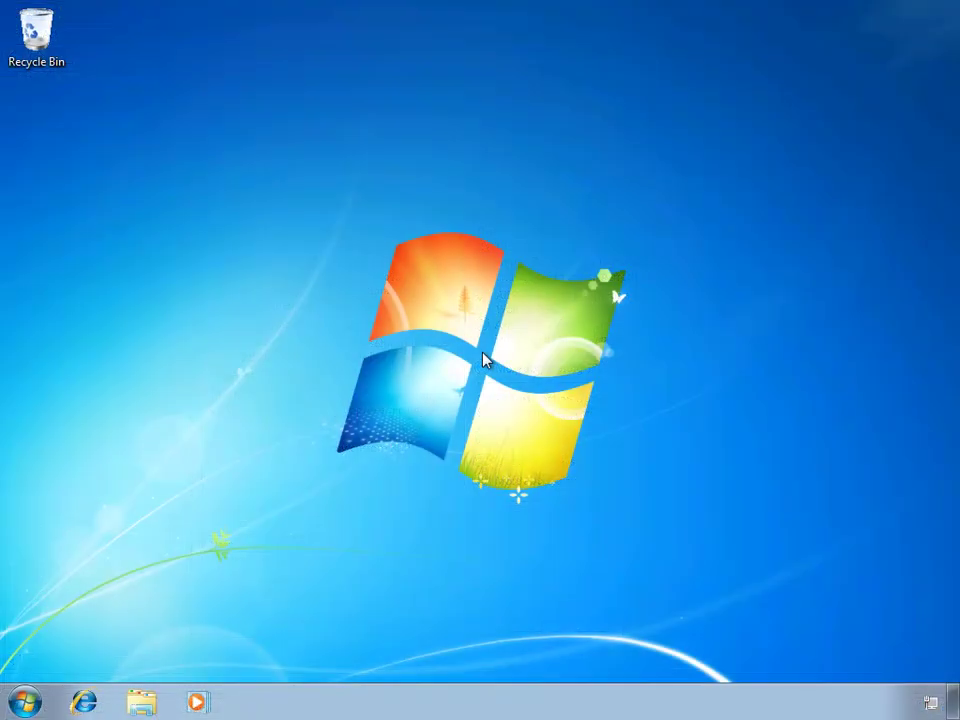
left_click(104, 706)
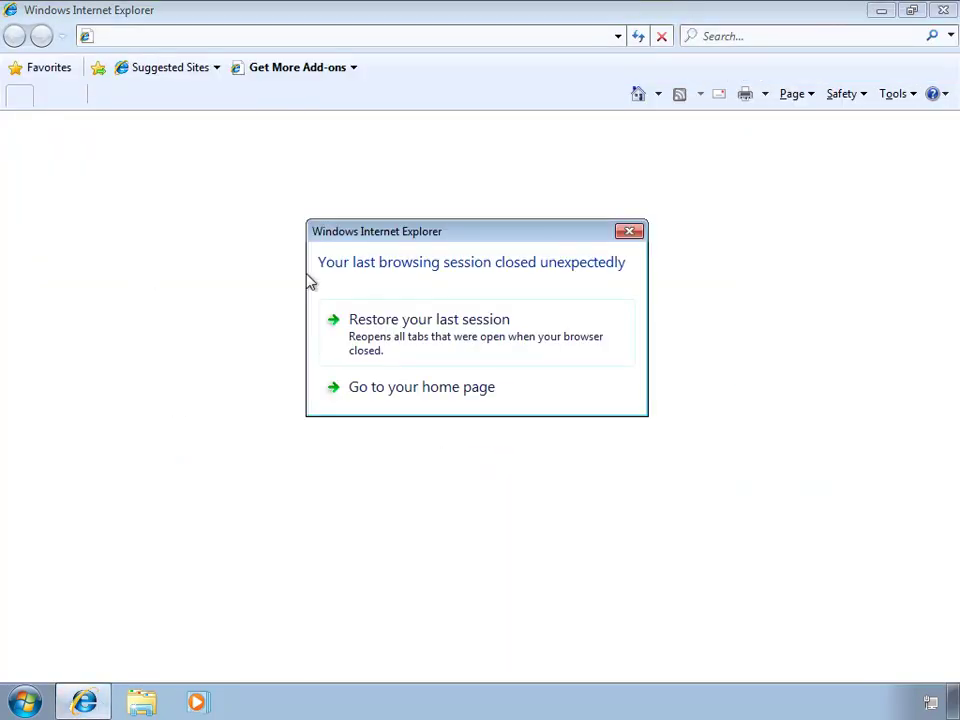
left_click(370, 385)
left_click(180, 38)
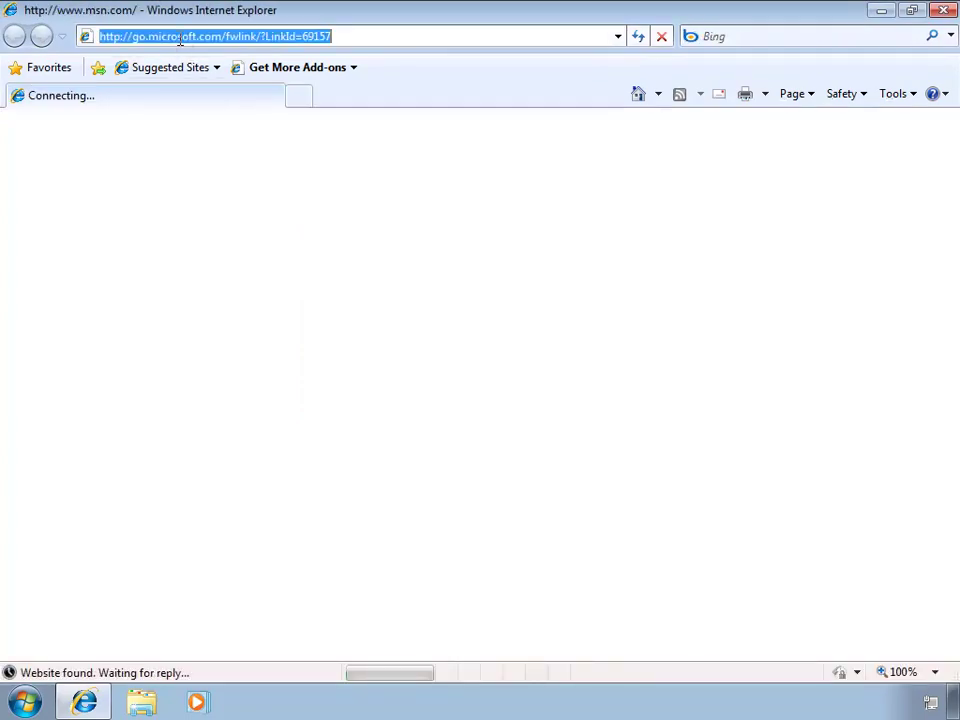
type("http://")
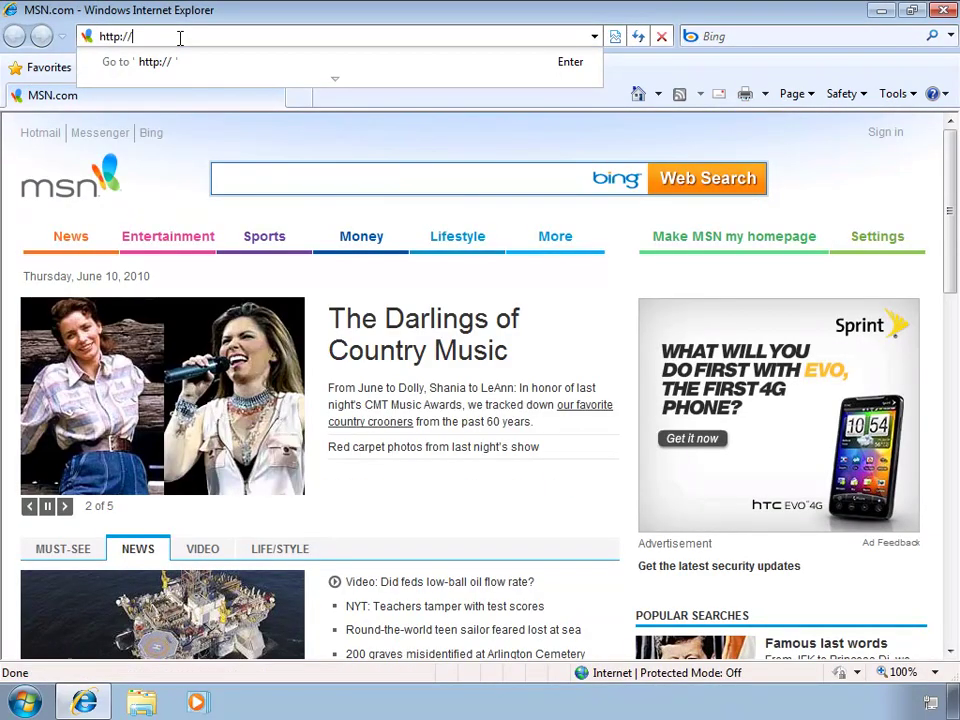
type("ts1")
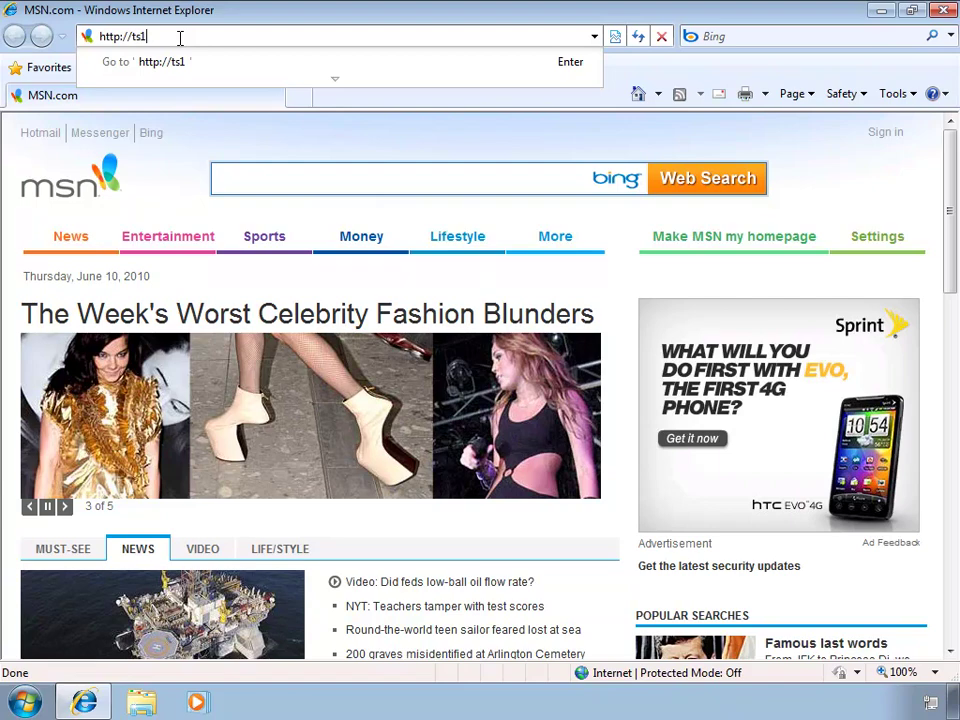
type("/ts")
key("Return")
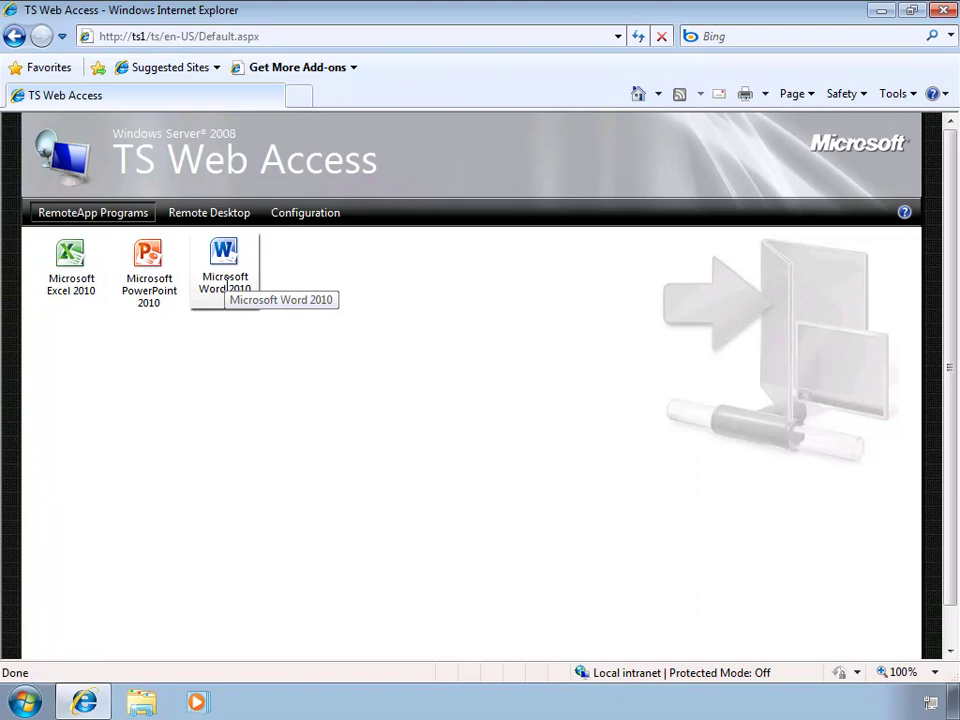
Step: Launch Word 2010 from TS Web Access, connect to TS1, and sign in with the account password
left_click(226, 284)
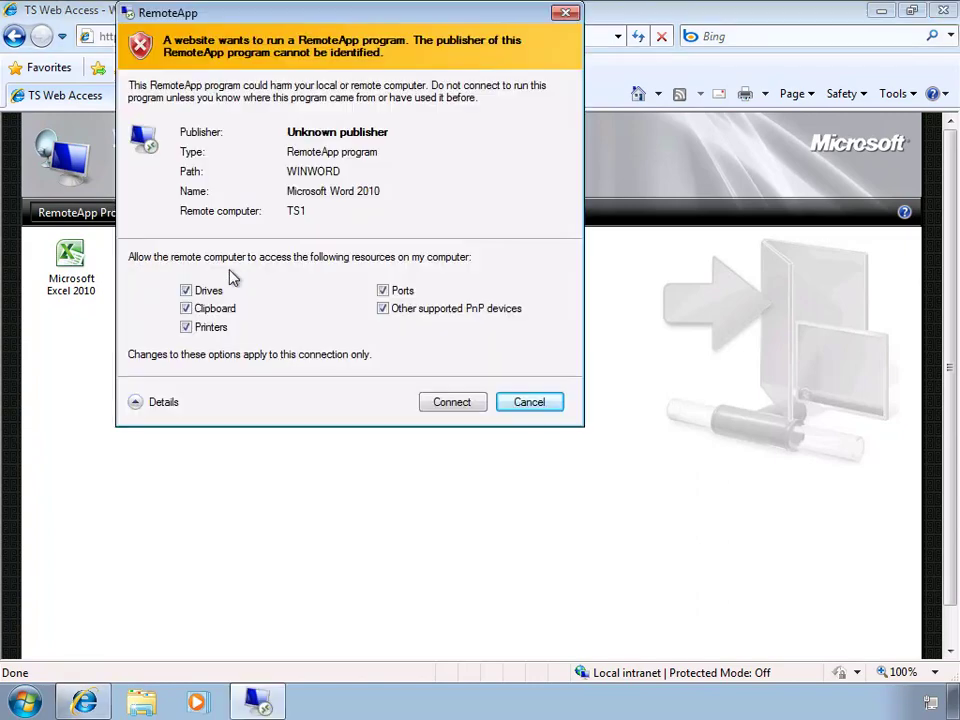
left_click(451, 402)
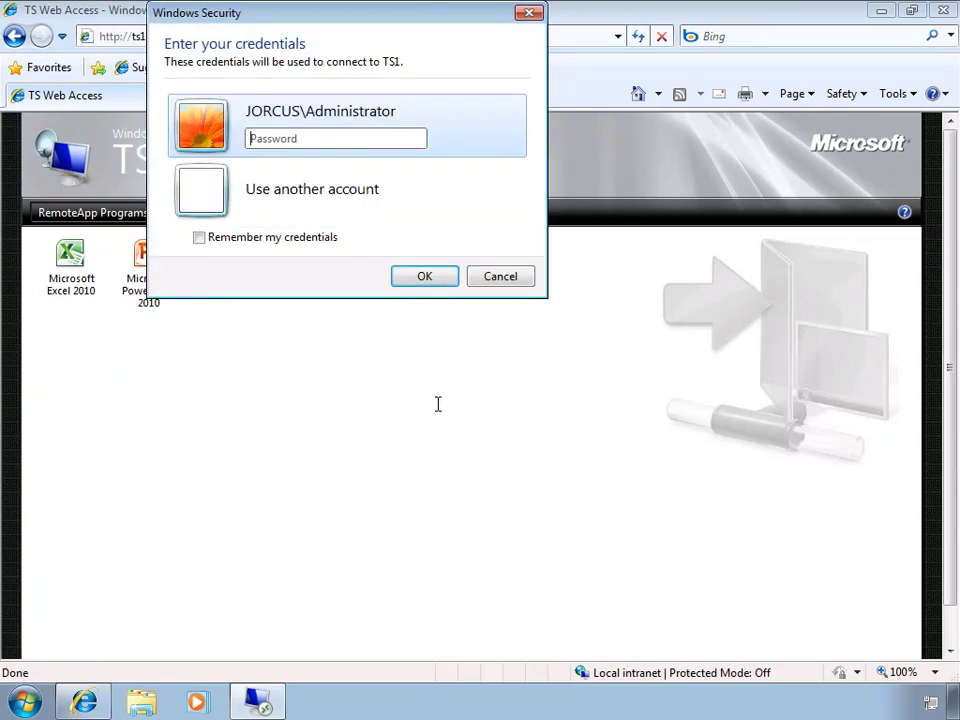
type("••••••••")
left_click(427, 282)
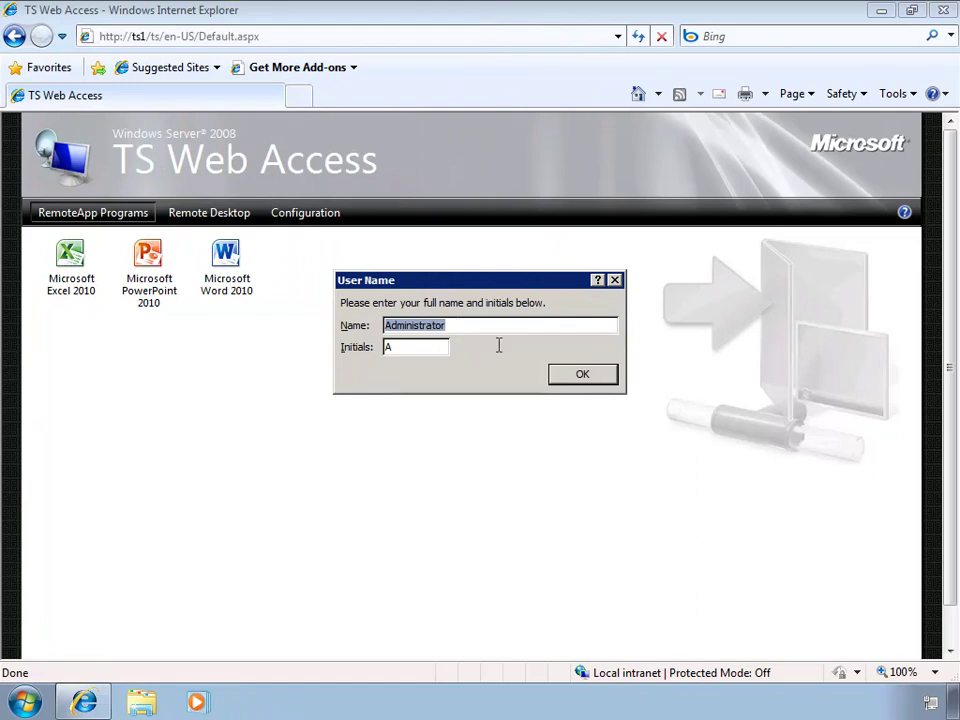
Step: Dismiss Word's user name, activation and update prompts (Don't make changes), then close Word
left_click(586, 376)
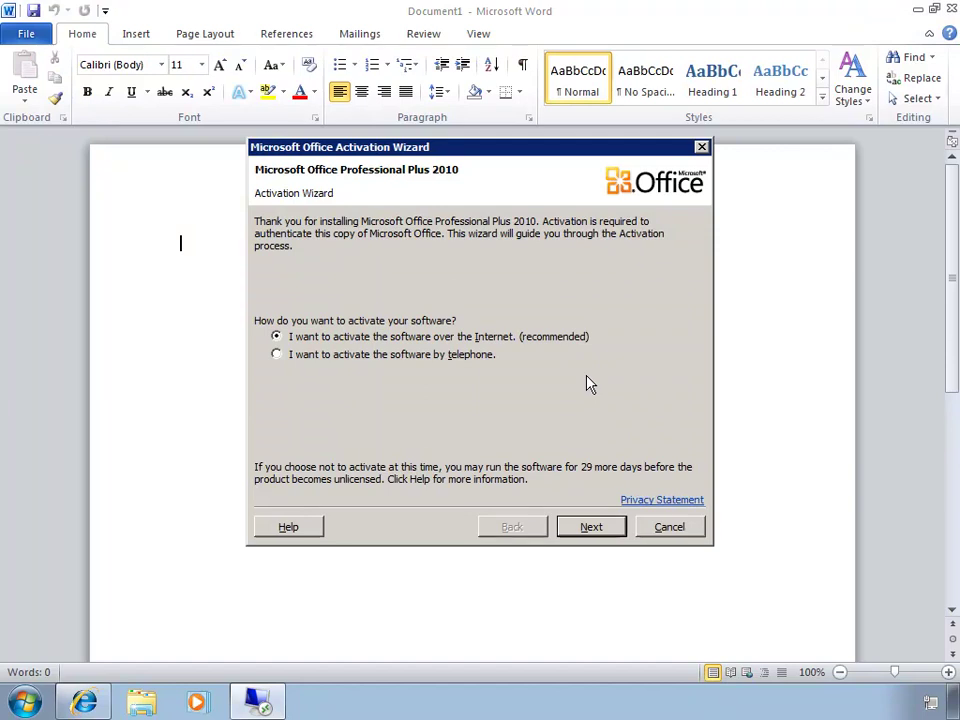
left_click(672, 529)
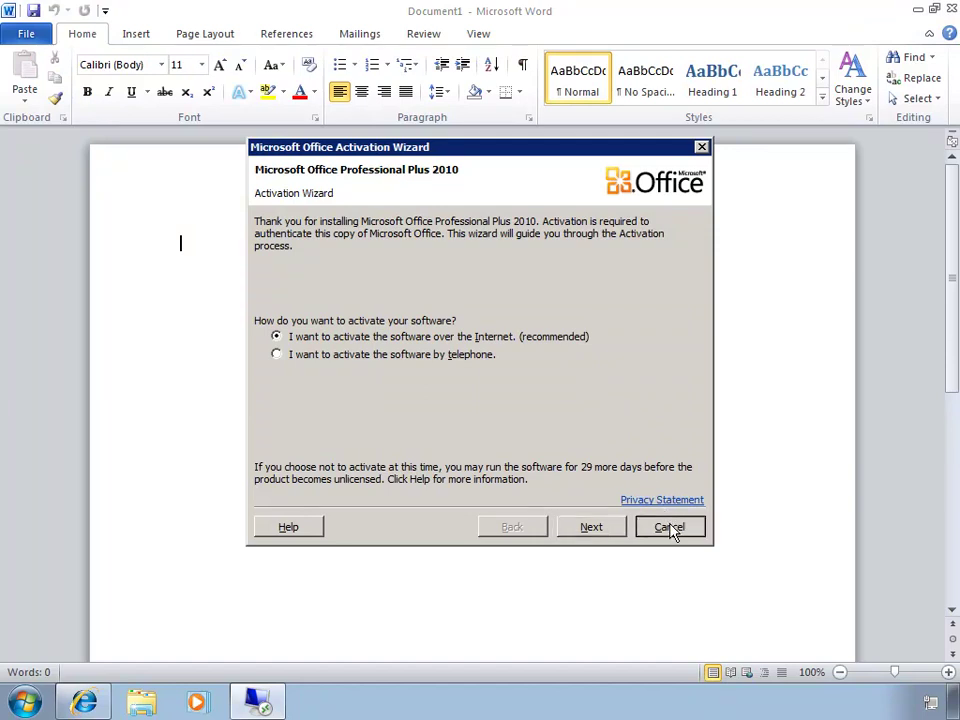
left_click(670, 528)
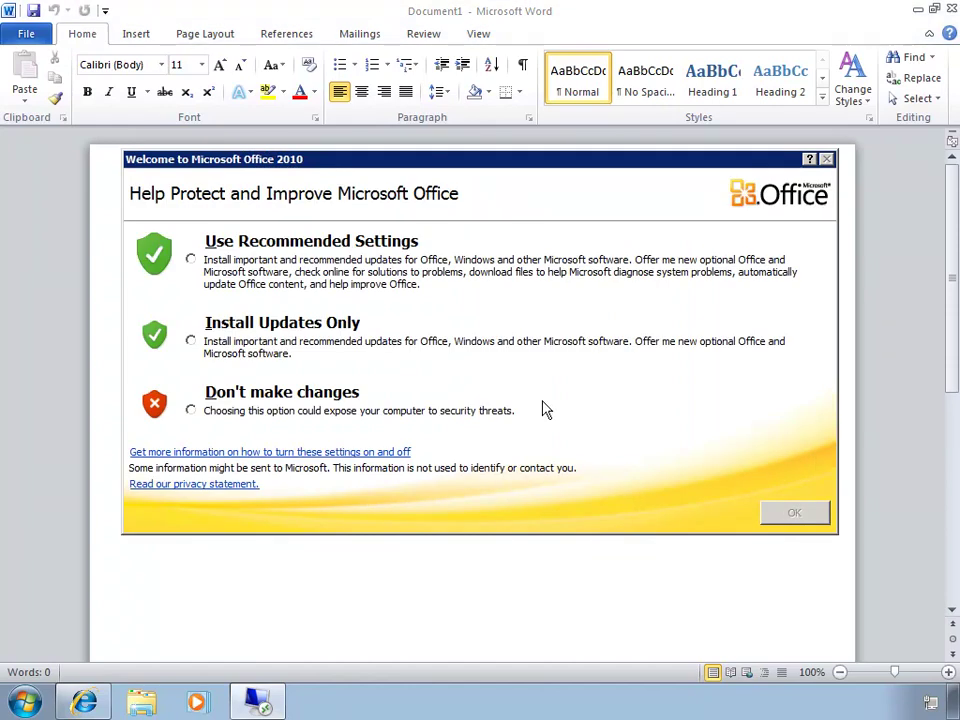
left_click(191, 410)
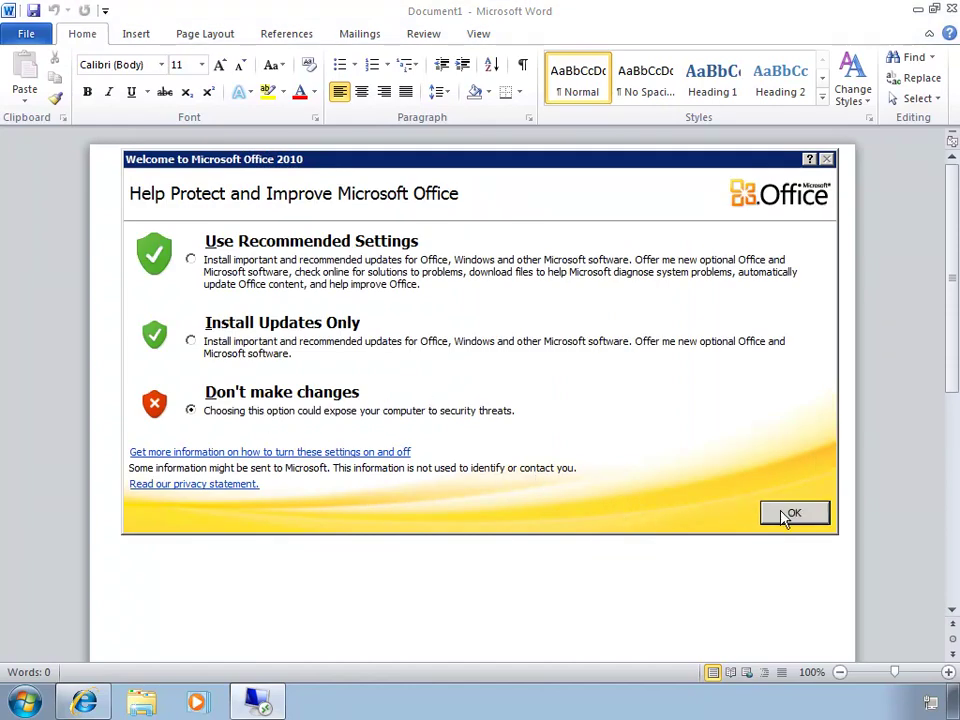
left_click(786, 515)
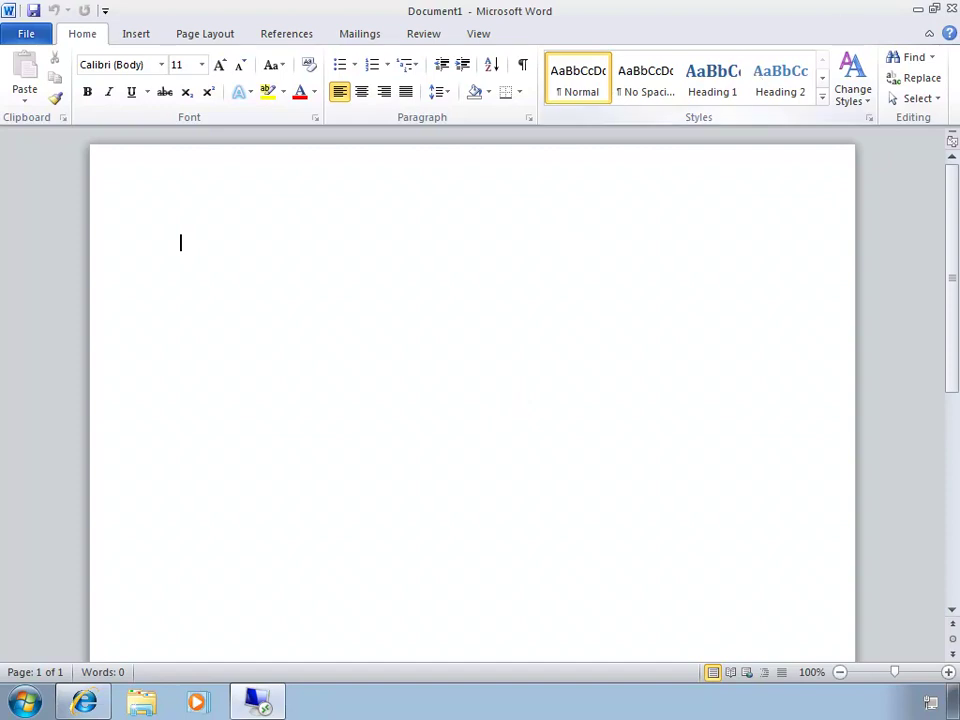
left_click(950, 10)
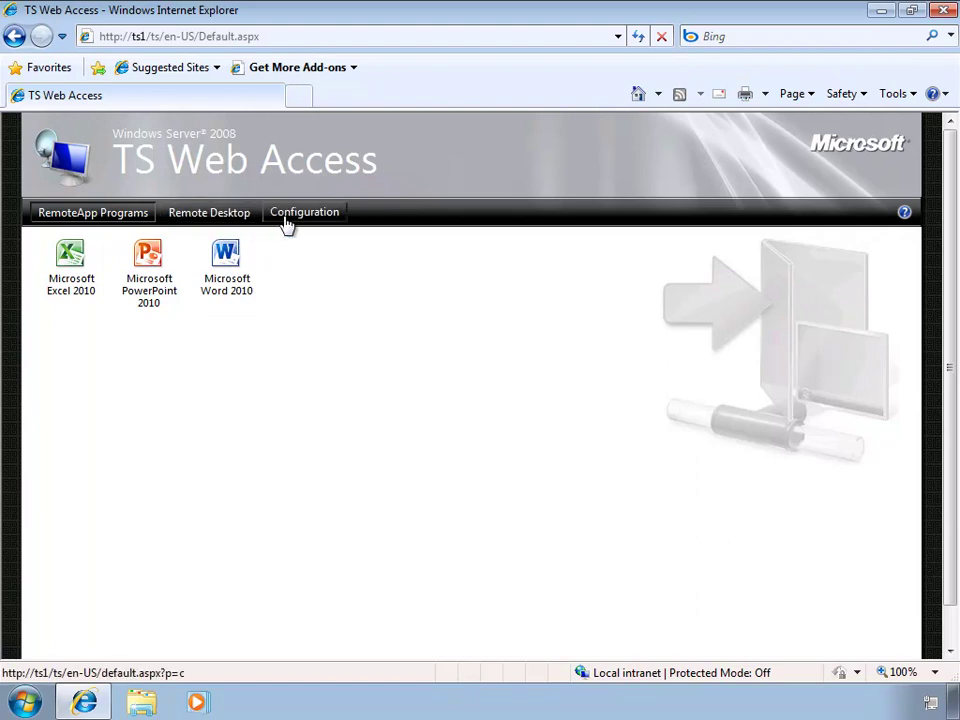
Step: Configure the Remote Desktop Web Connection for ts1 at 800 x 600 pixels and reveal the extra options
left_click(240, 224)
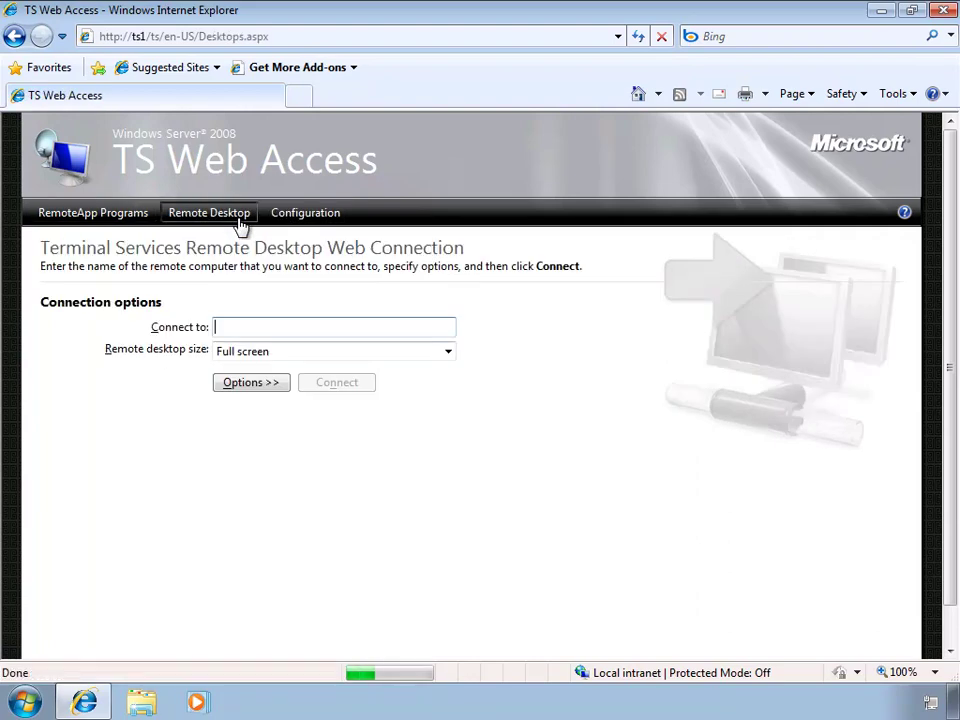
left_click(353, 326)
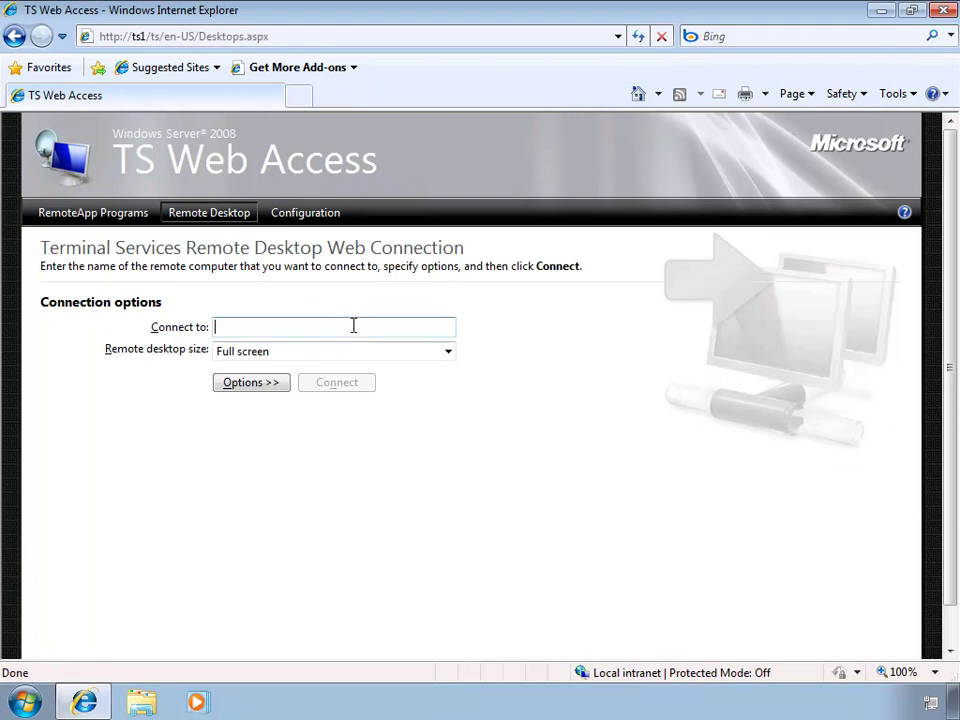
type("ts1")
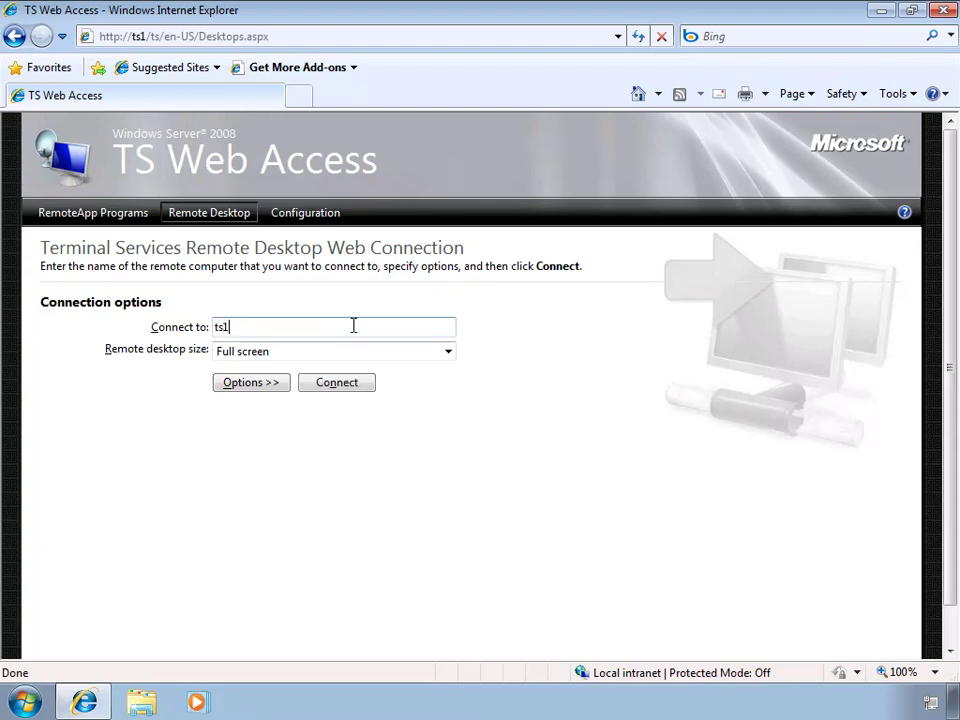
left_click(378, 356)
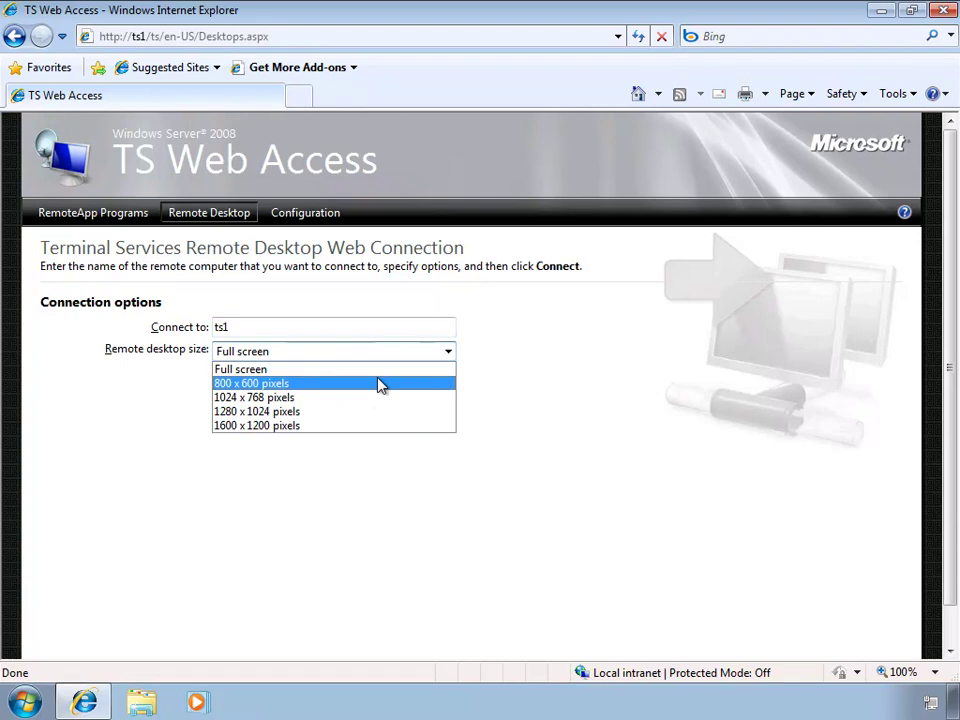
left_click(301, 384)
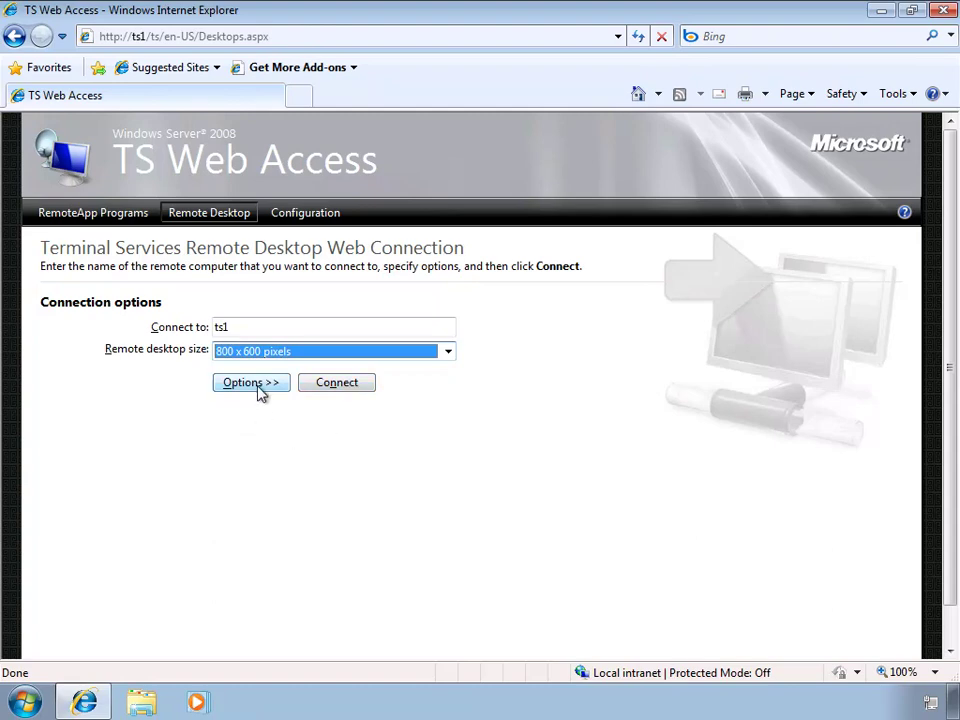
left_click(256, 385)
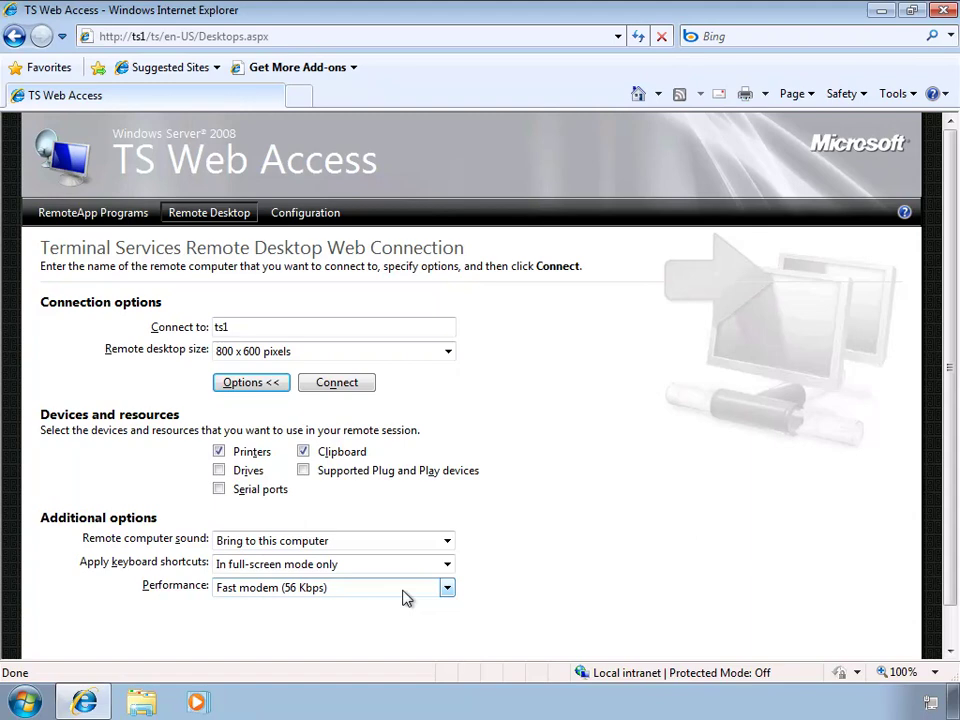
Step: Connect to ts1 with the Administrator account password, then close and disconnect the session
left_click(337, 383)
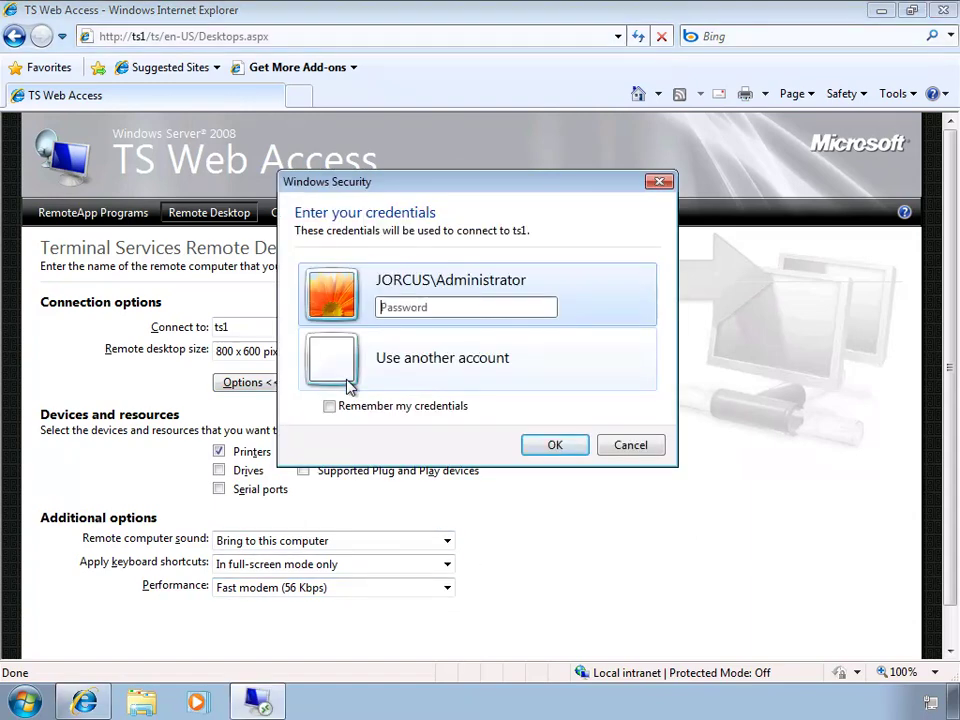
left_click(476, 306)
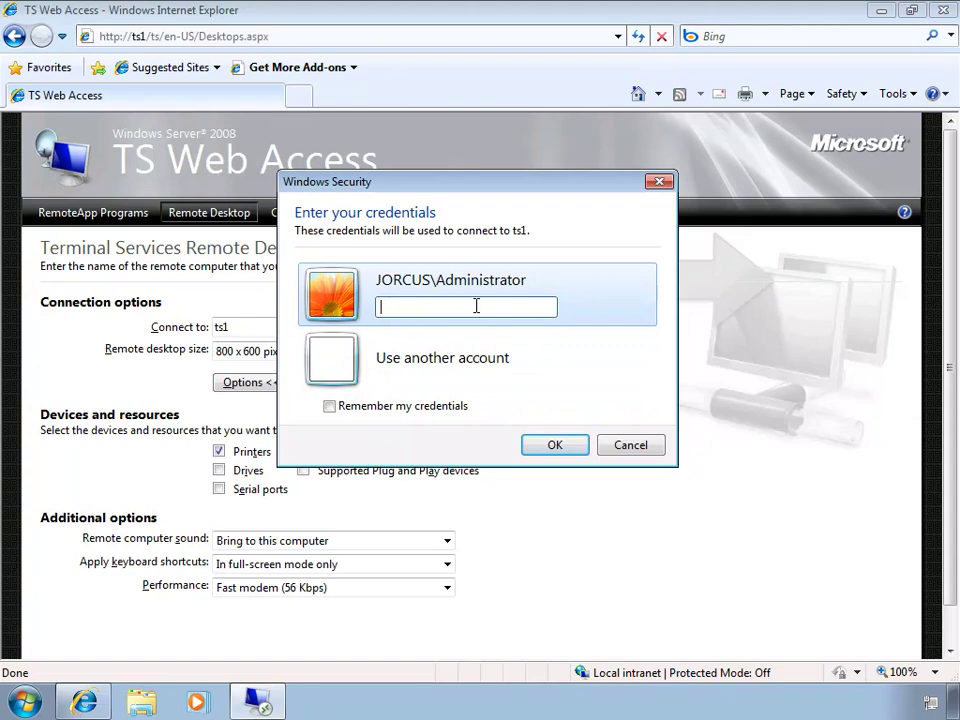
type("P@ssw0rd")
left_click(551, 446)
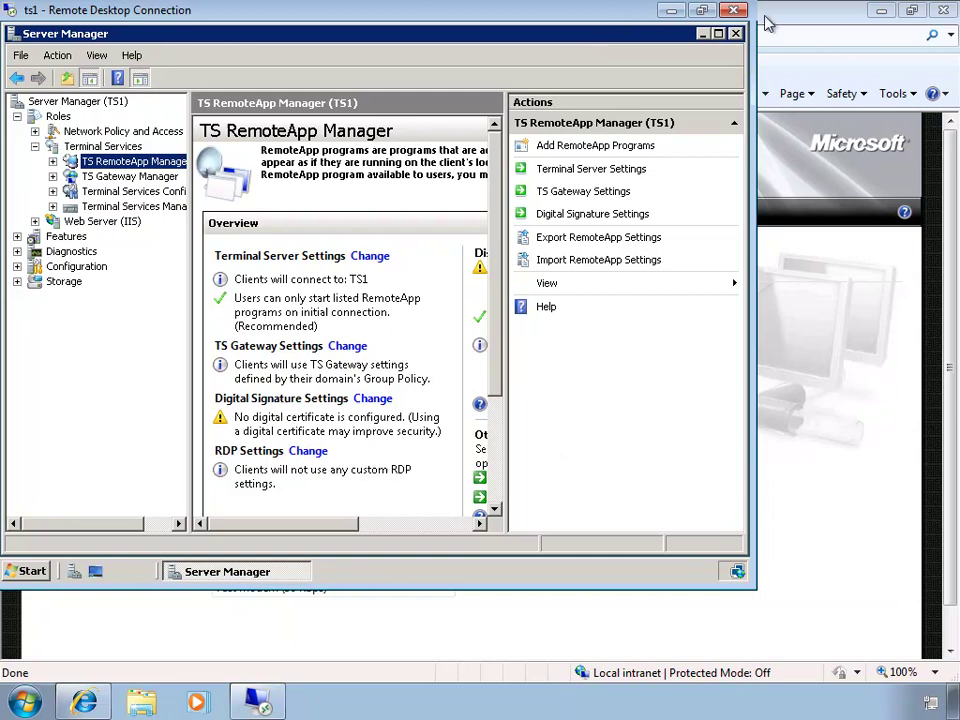
left_click(734, 10)
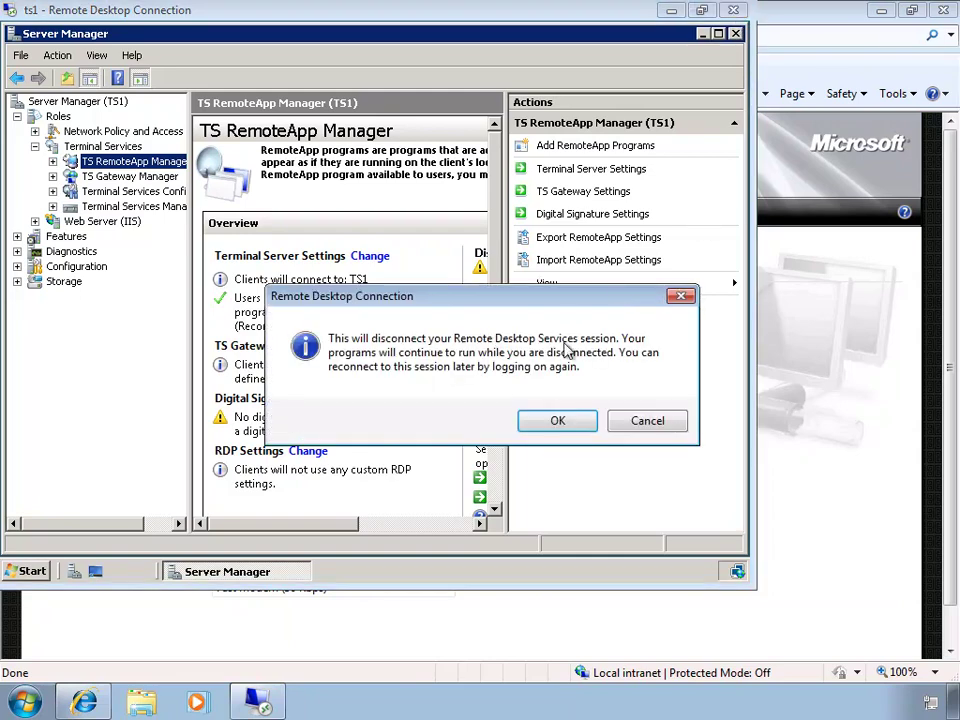
left_click(555, 421)
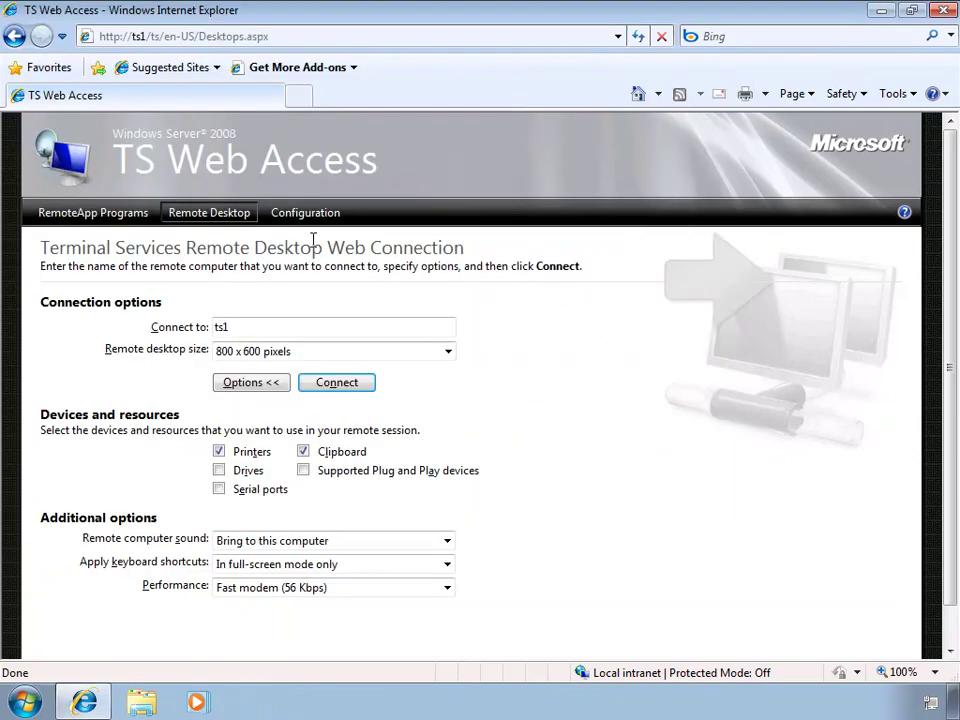
Step: Open TS Web Access Configuration and select the terminal server name, localhost
left_click(305, 222)
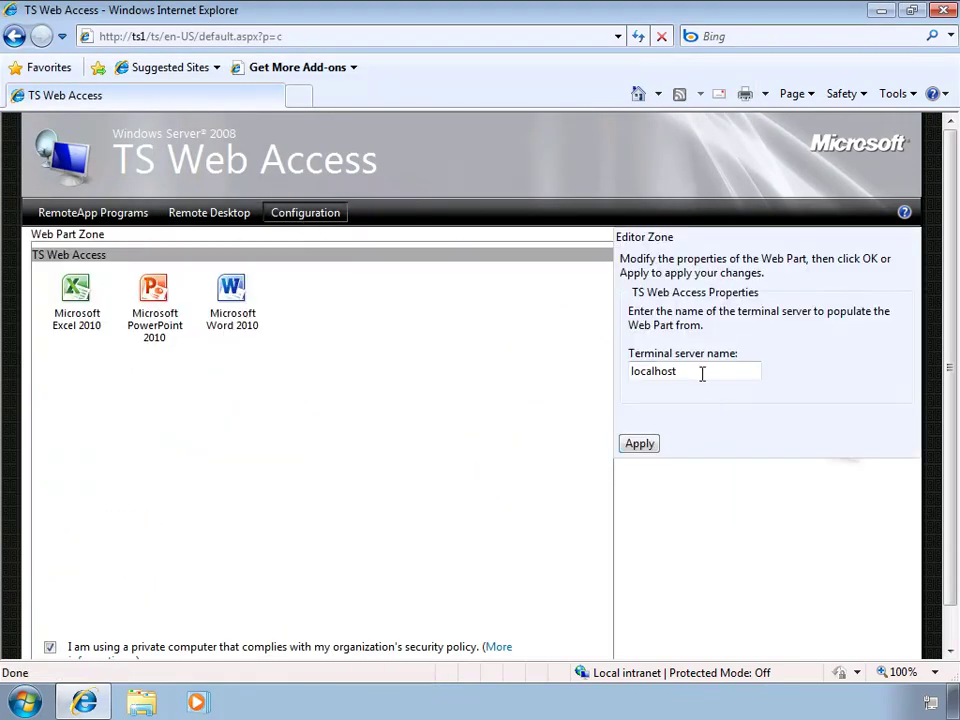
double_click(676, 371)
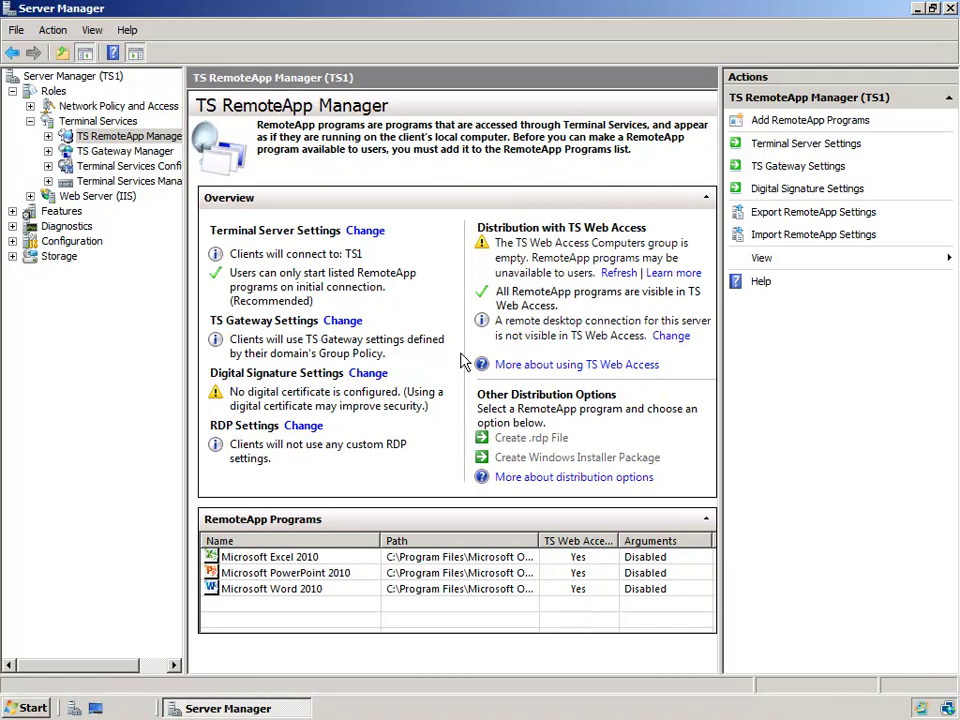
Step: Open Computer Management through Manage on the Start menu's Computer entry
left_click(30, 708)
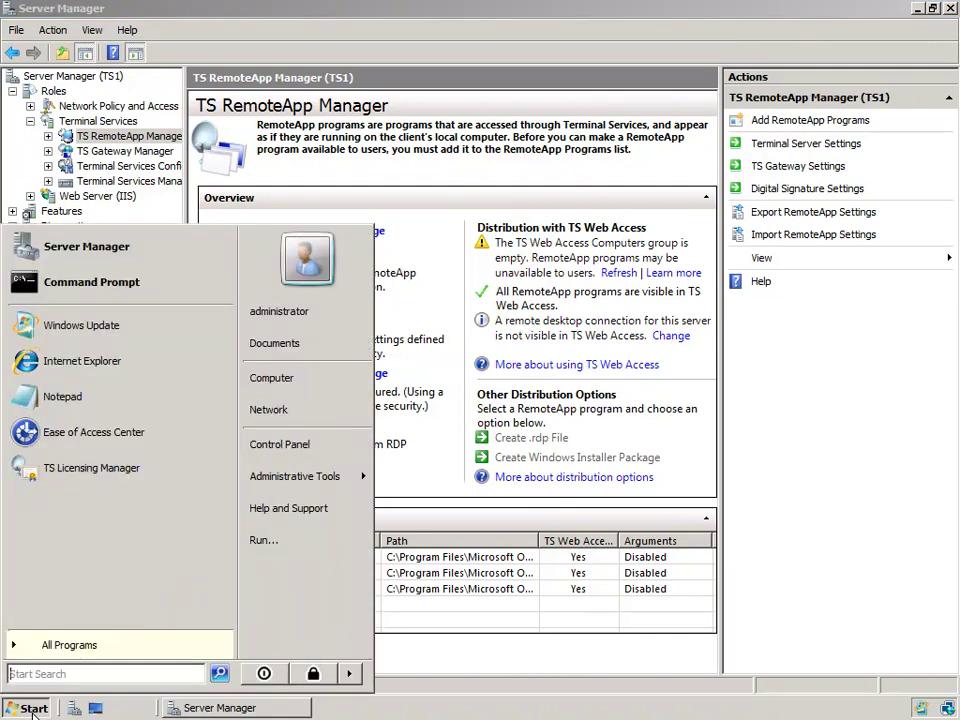
right_click(274, 380)
left_click(339, 427)
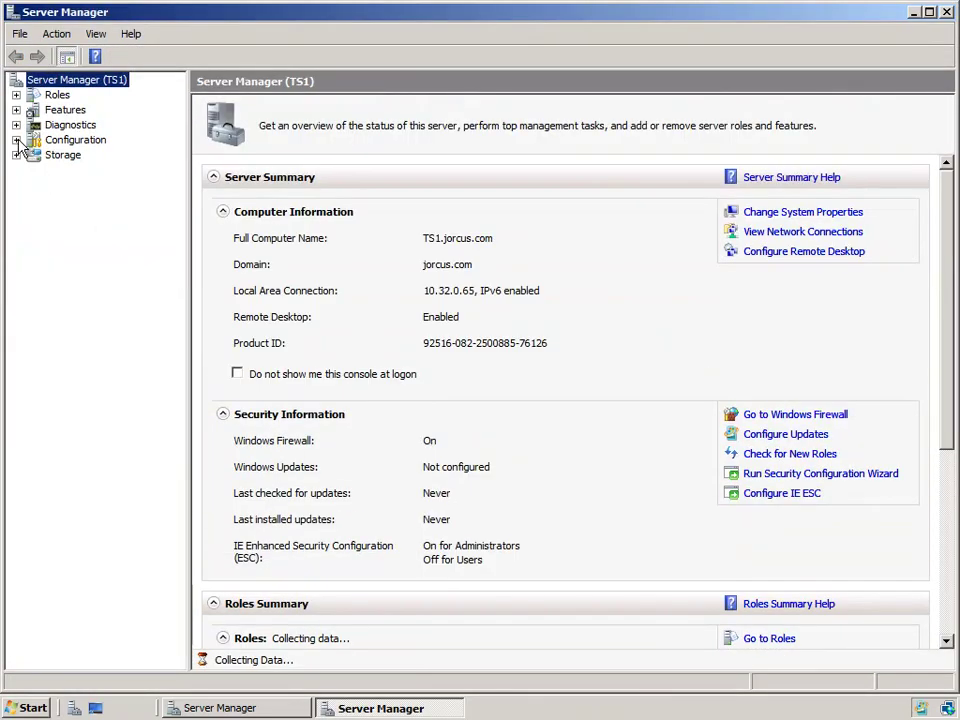
Step: List TS1's local groups, widen the Name column, and select TS Web Access Computers
left_click(16, 140)
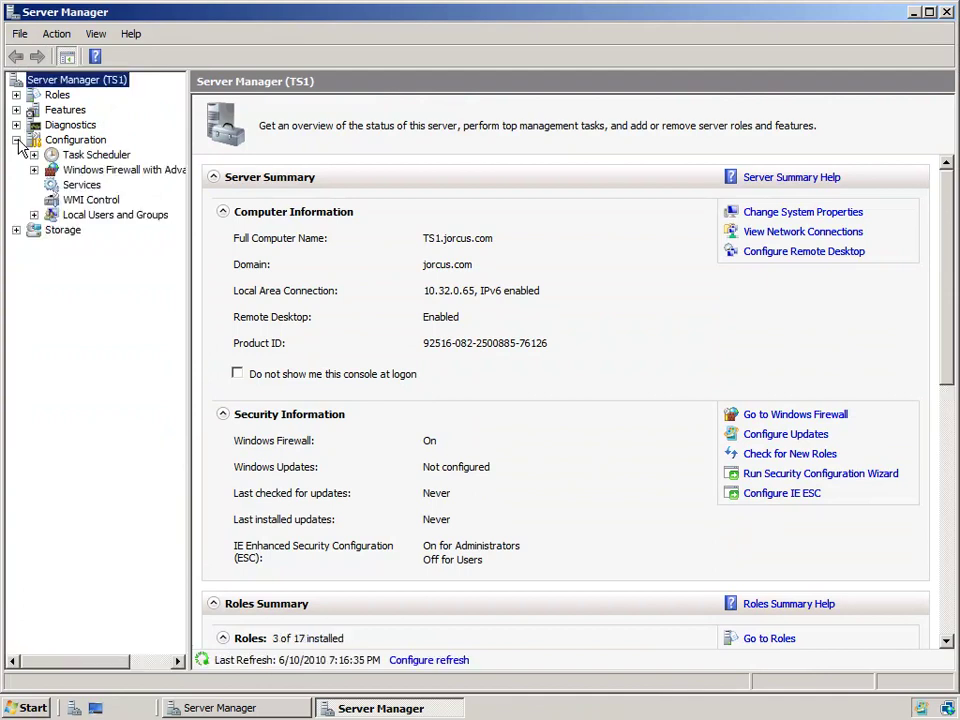
left_click(33, 215)
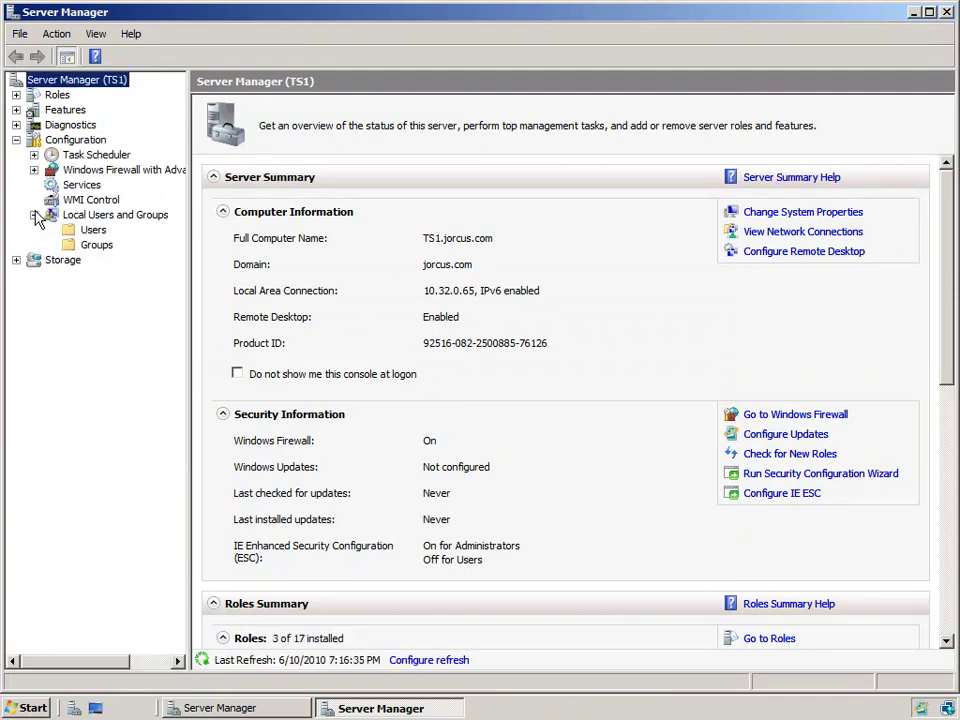
left_click(97, 245)
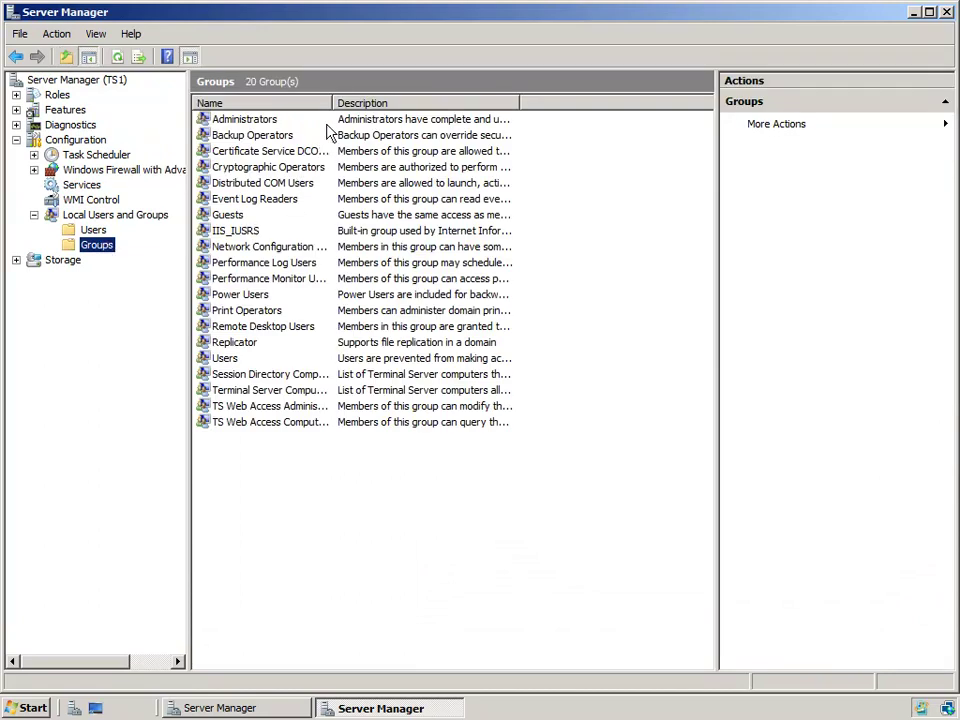
left_click_drag(331, 103, 424, 103)
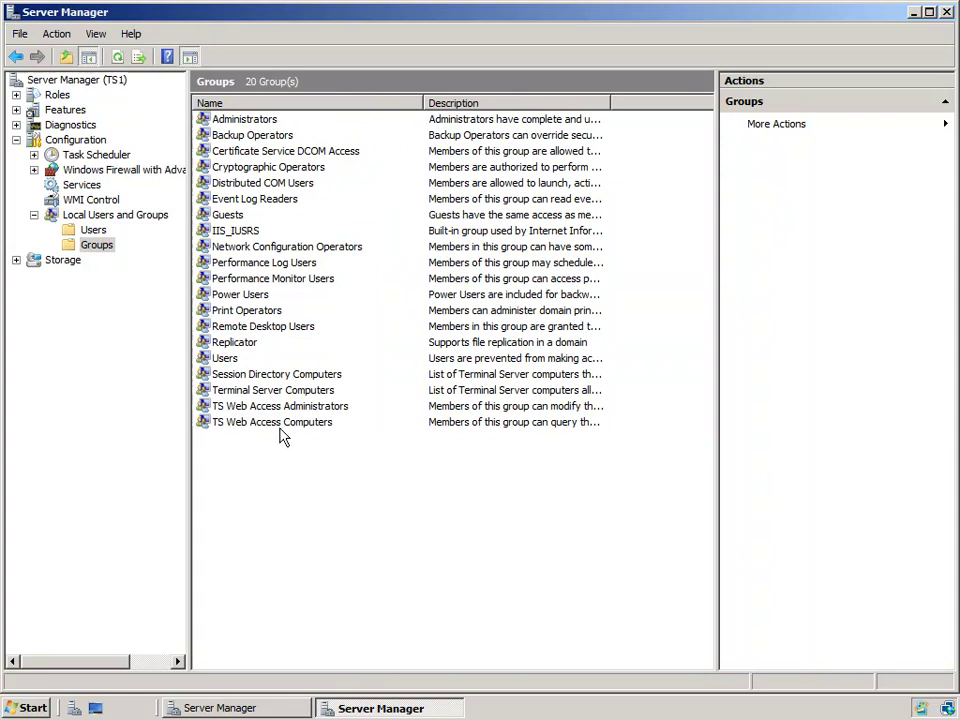
left_click(281, 428)
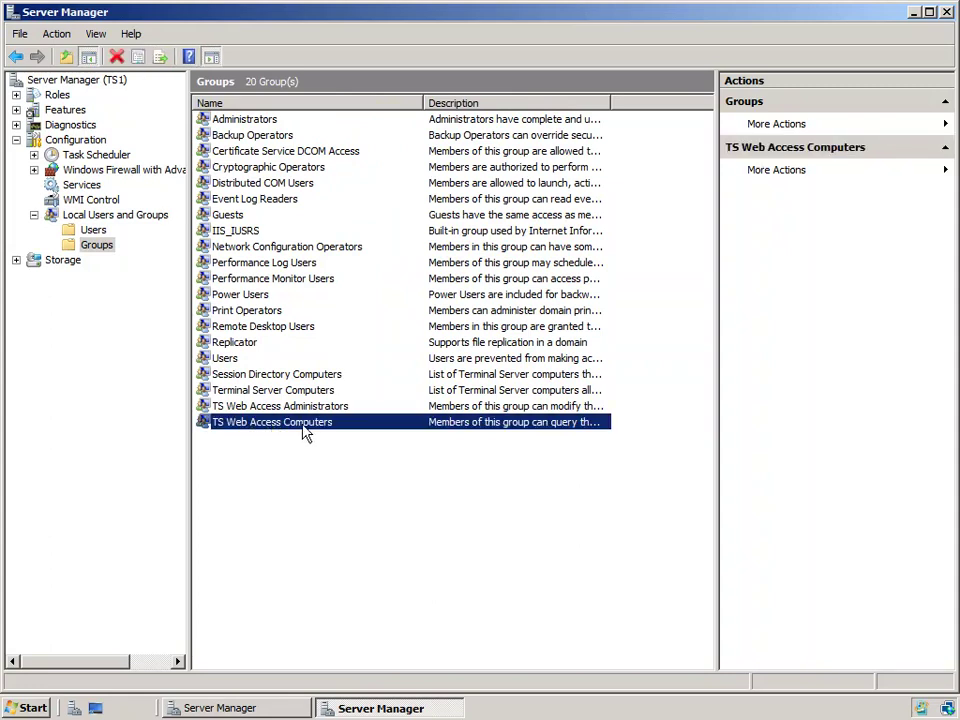
Step: Open TS Web Access Computers properties and set the member search to include Computers
double_click(303, 432)
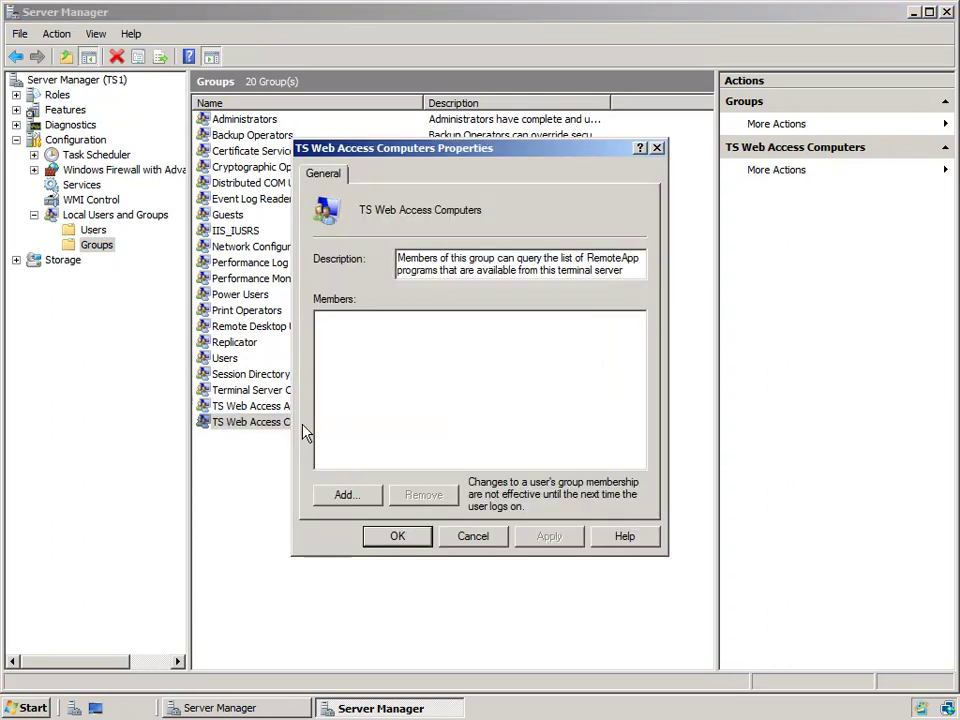
left_click(349, 494)
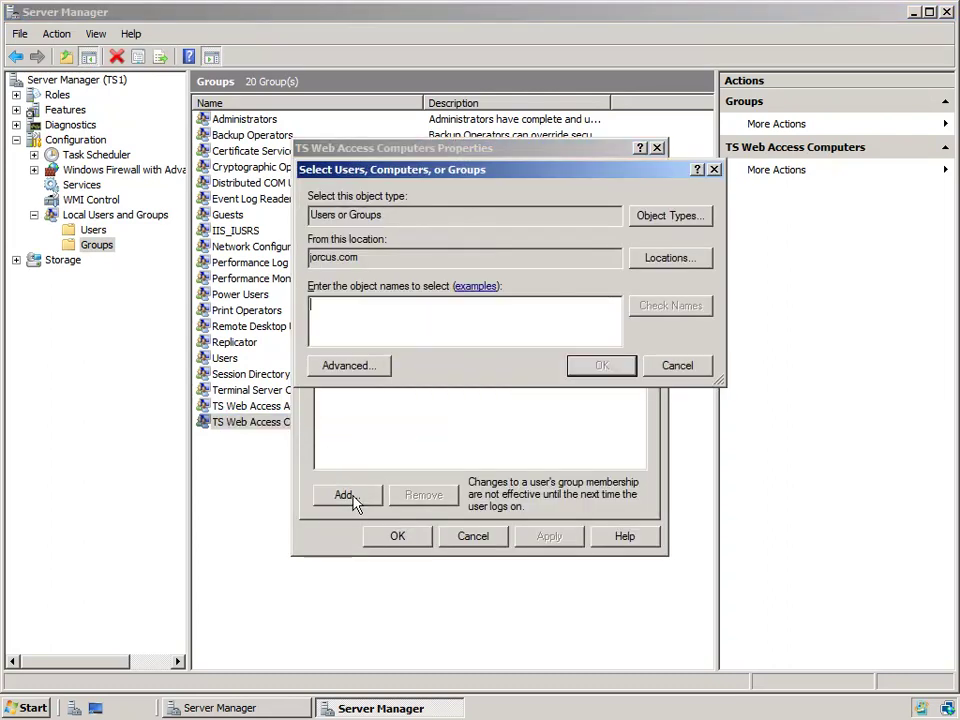
left_click(694, 218)
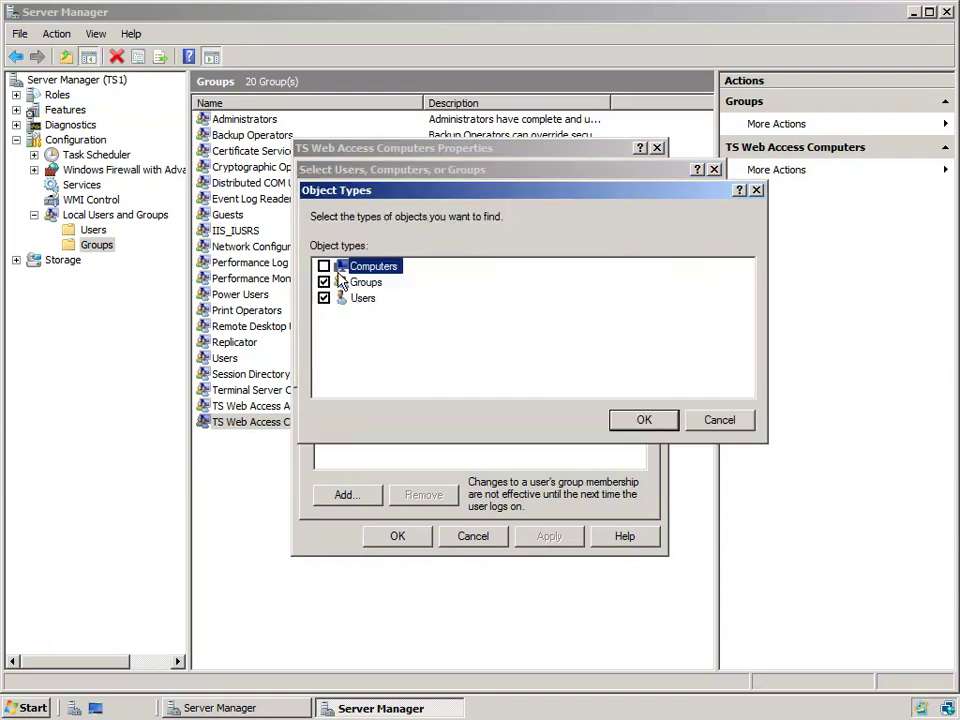
left_click(323, 266)
left_click(630, 422)
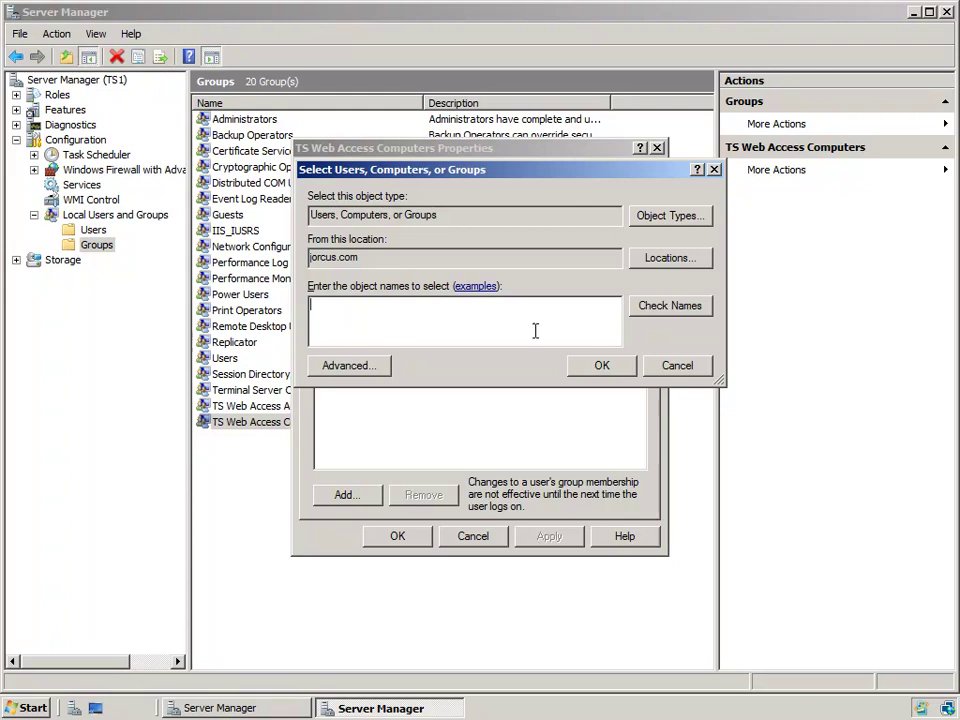
Step: Cancel both dialogs without adding members and return to TS RemoteApp Manager
left_click(677, 366)
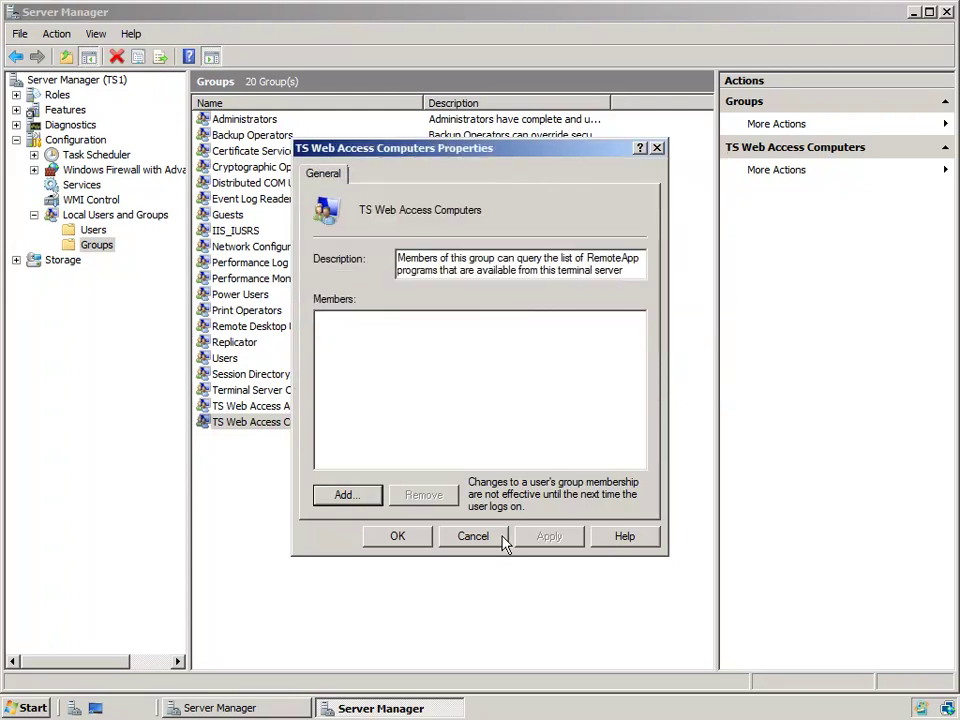
left_click(502, 540)
left_click(272, 707)
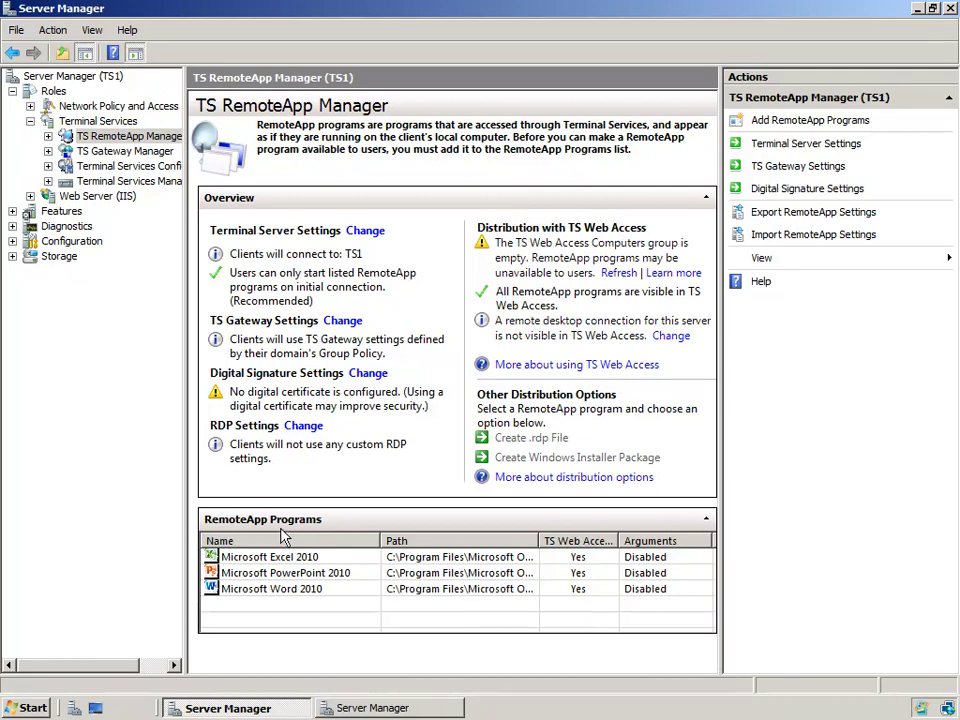
Step: Select Microsoft Excel 2010 and open the 'More about distribution options' help topic
left_click(445, 560)
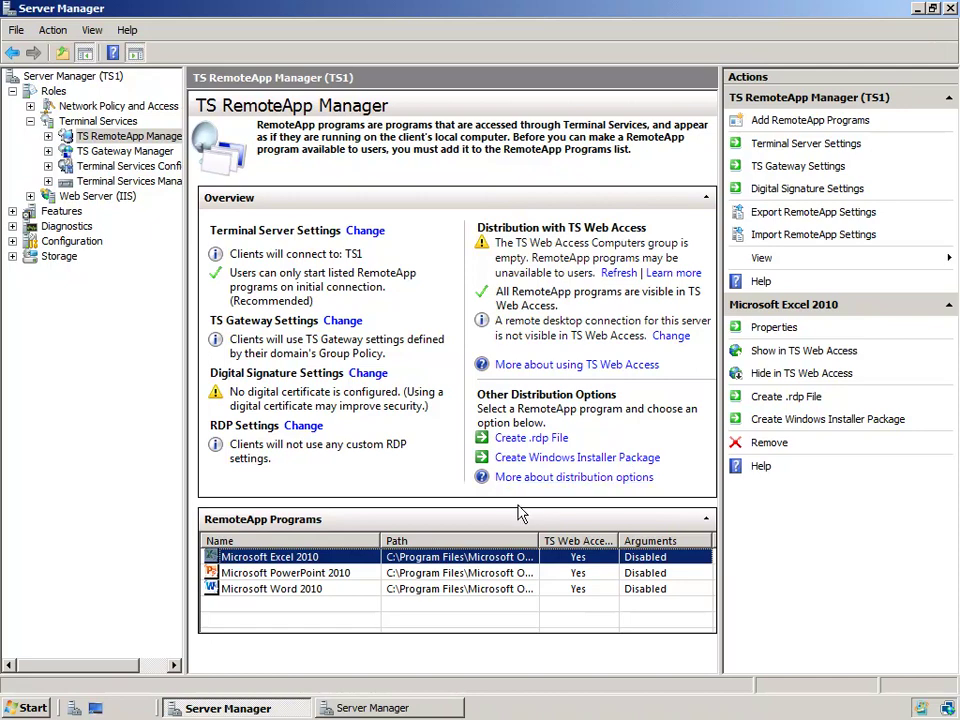
left_click(610, 481)
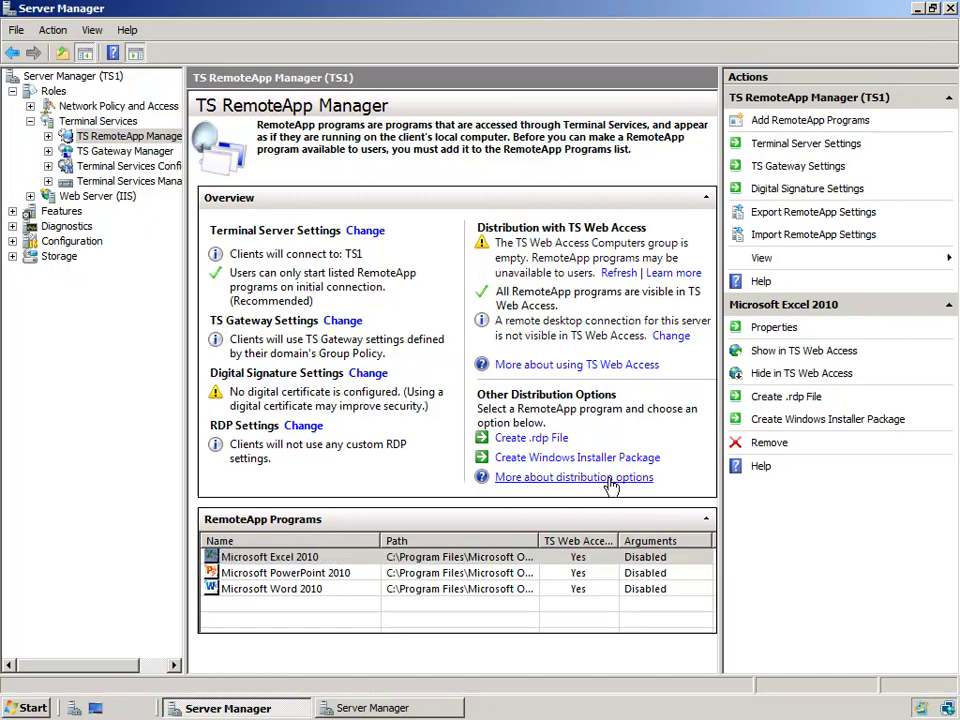
left_click(609, 480)
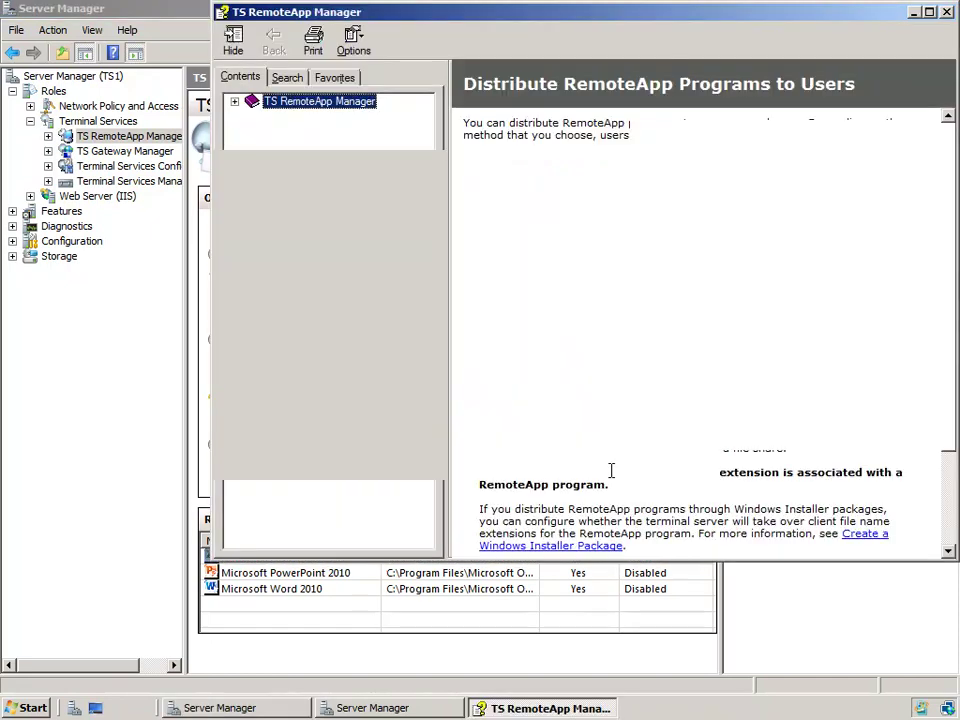
Step: Maximize the help, highlight the .rdp, Start menu, .msi and file-extension methods, then close it
double_click(698, 12)
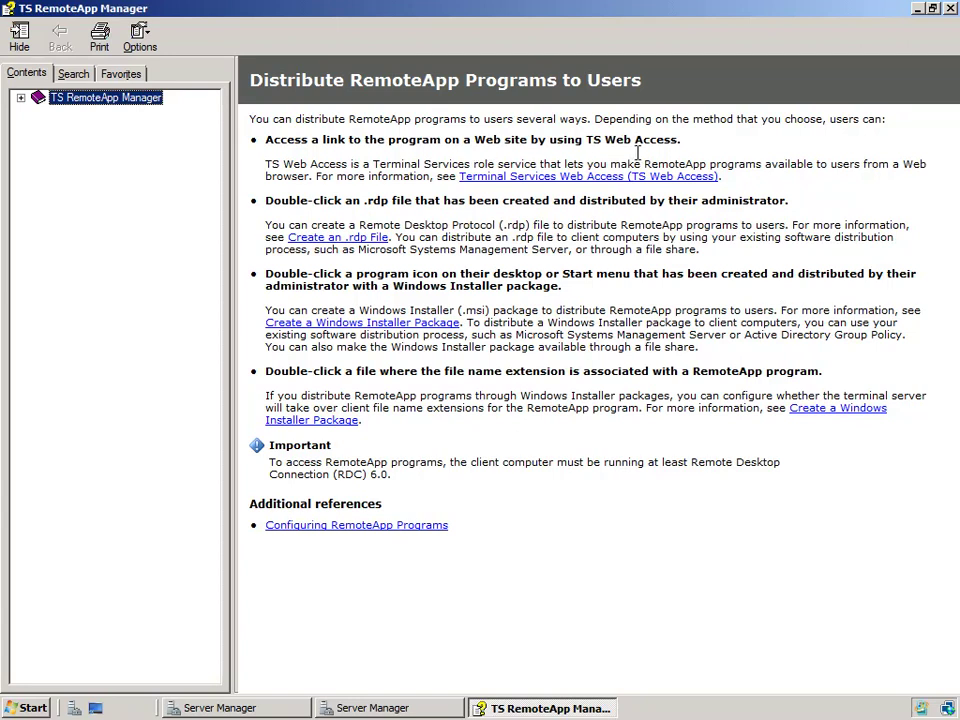
left_click_drag(360, 200, 442, 201)
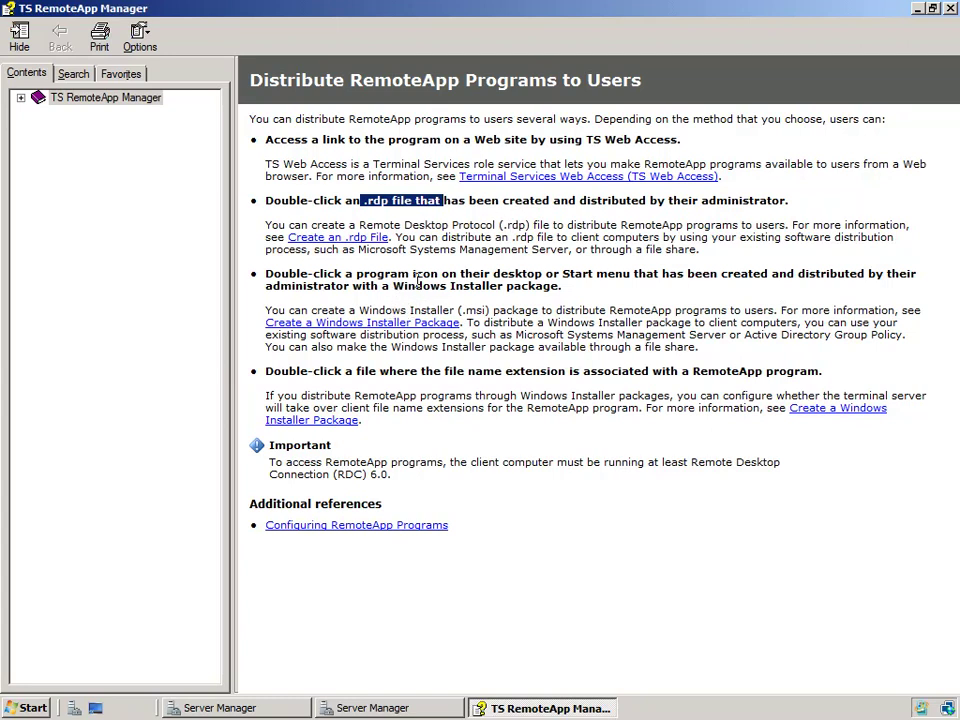
left_click_drag(493, 273, 631, 275)
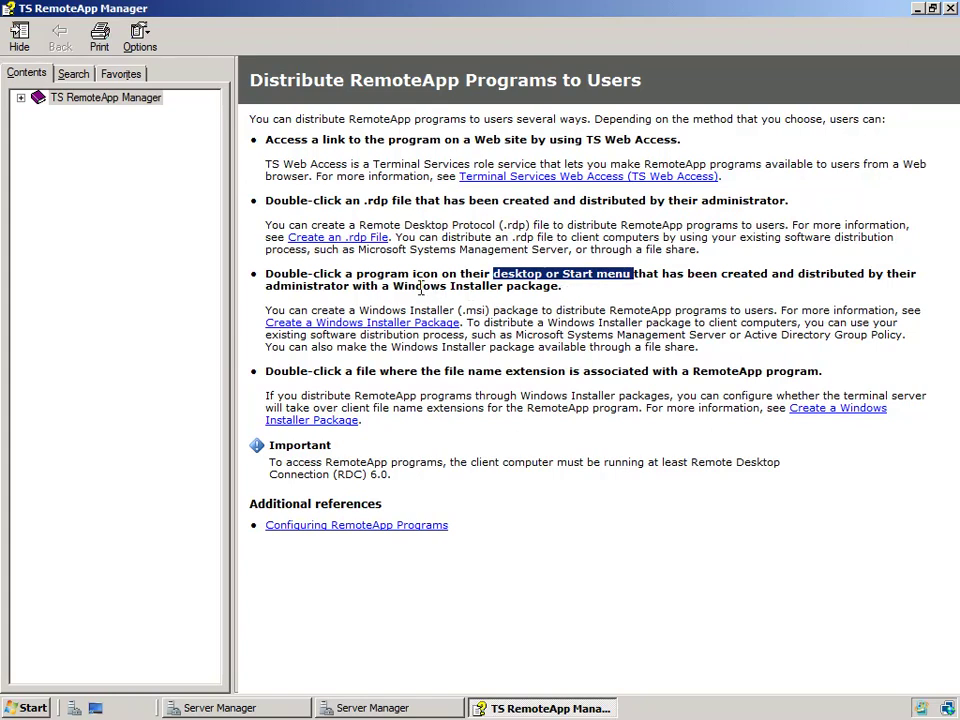
left_click_drag(360, 311, 493, 318)
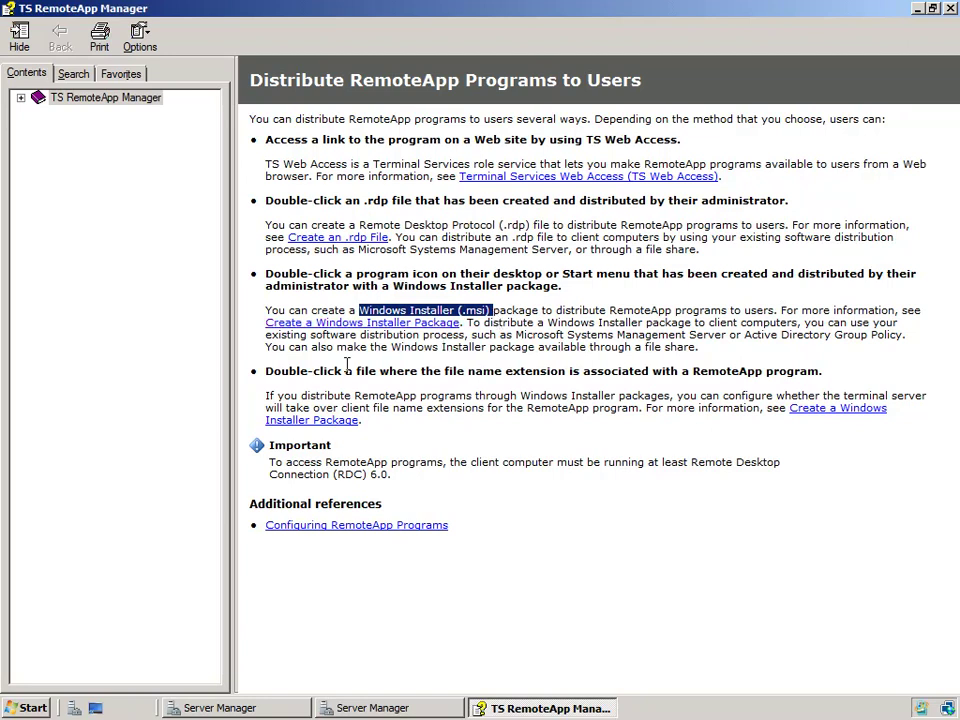
left_click_drag(263, 372, 816, 373)
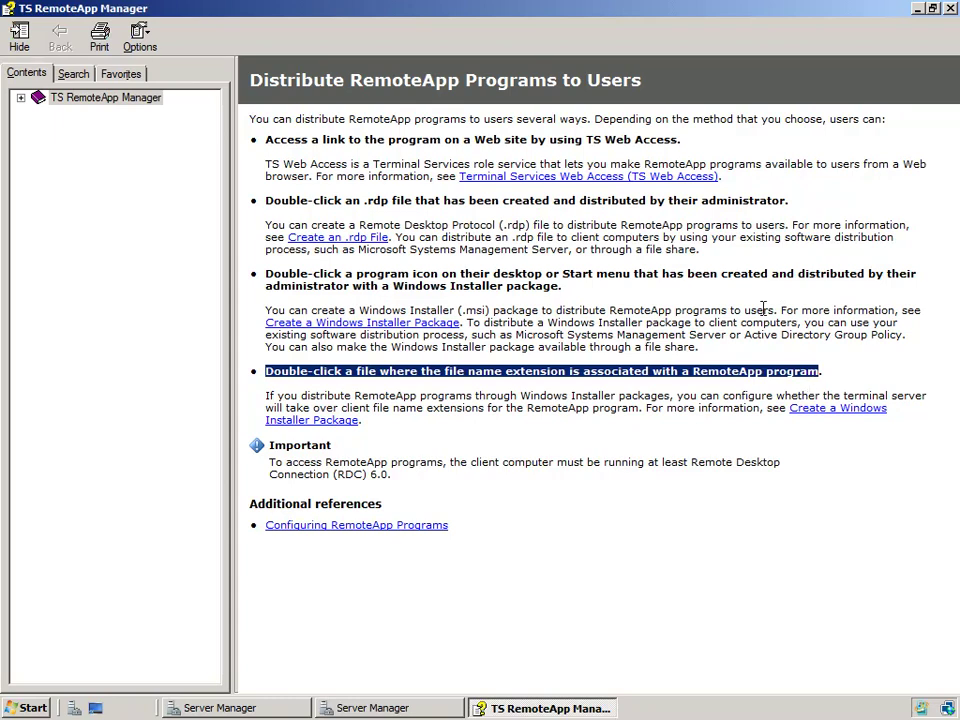
left_click(950, 10)
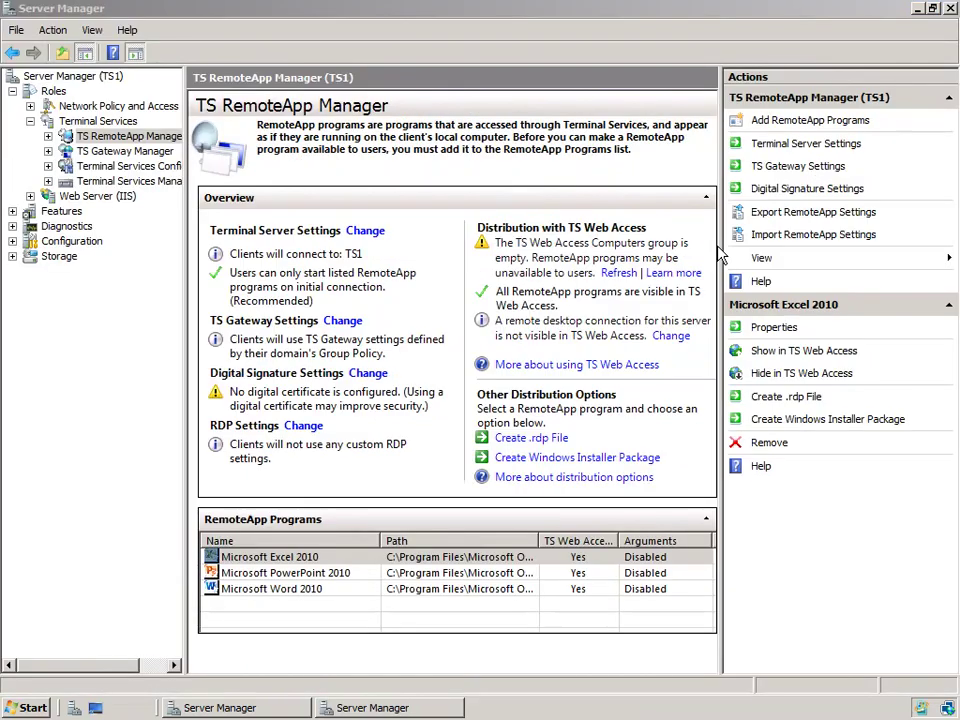
Step: Create a default .rdp file for Microsoft Excel 2010 in C:\Program Files\Packaged Programs
left_click(361, 558)
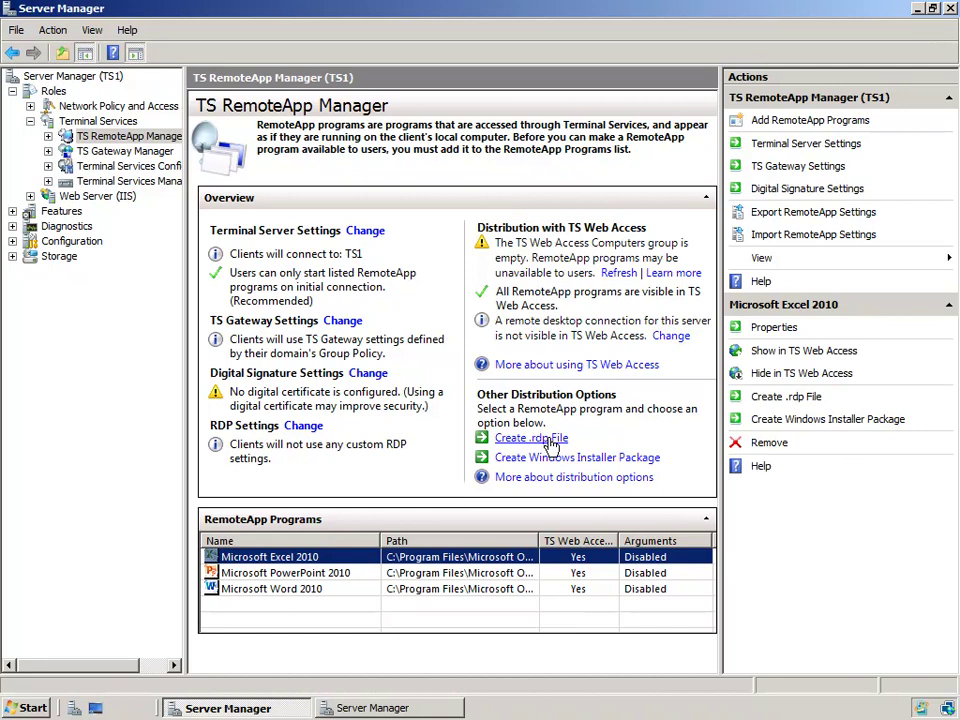
left_click(531, 439)
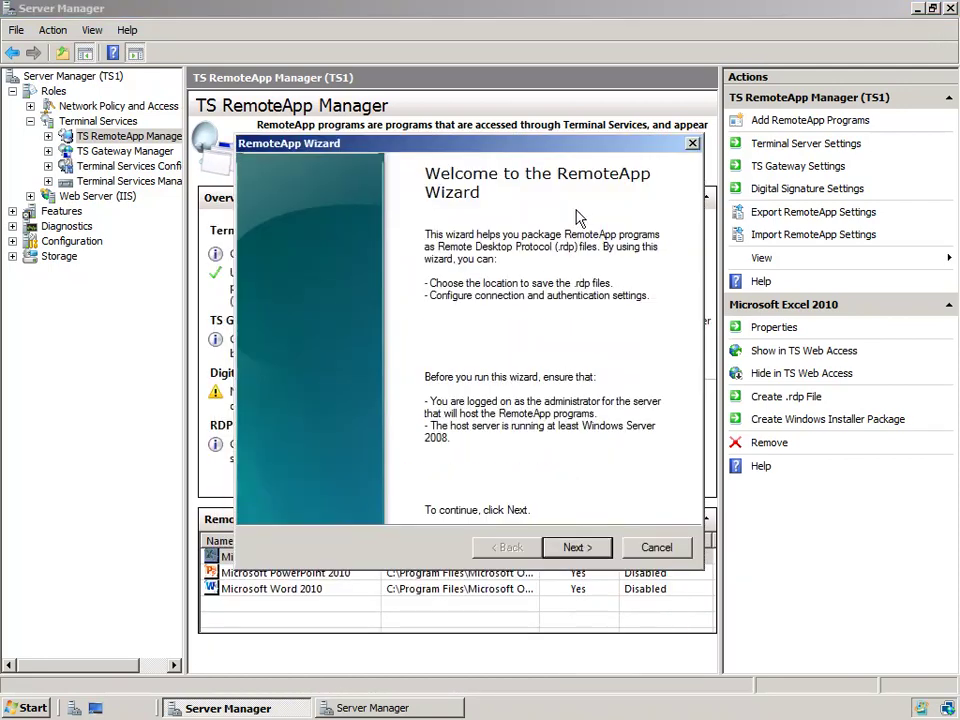
left_click(577, 548)
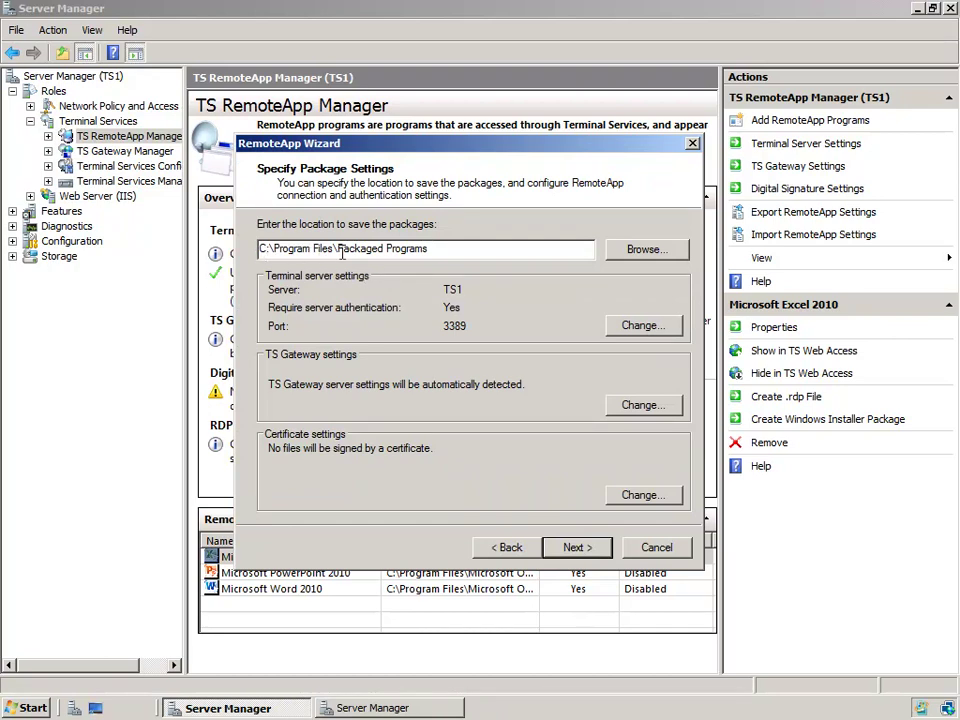
left_click_drag(339, 250, 465, 250)
left_click(474, 249)
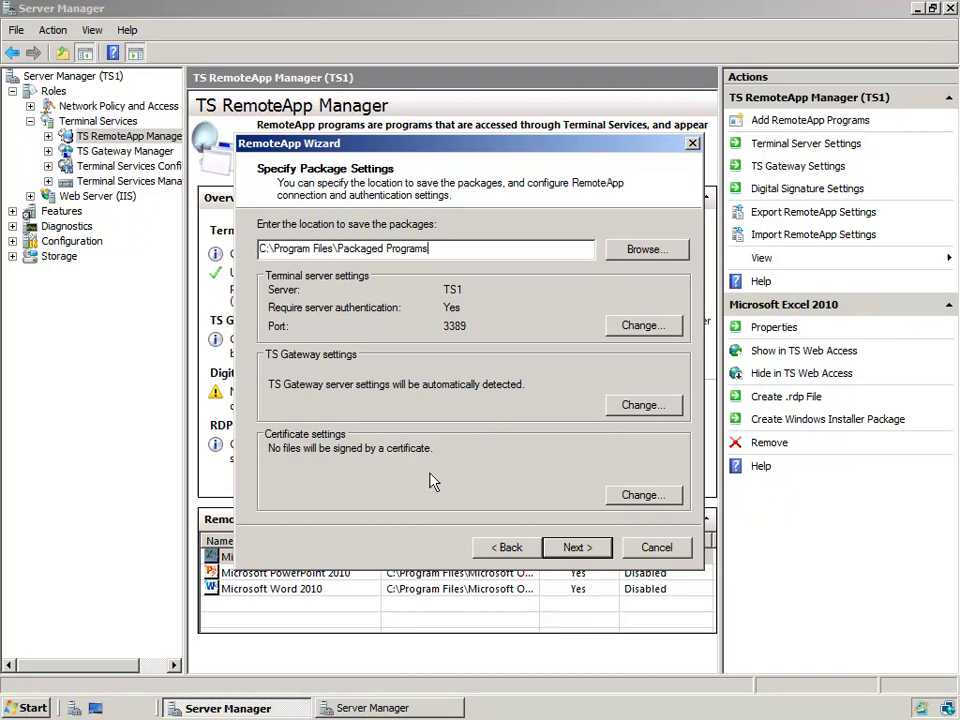
left_click(578, 549)
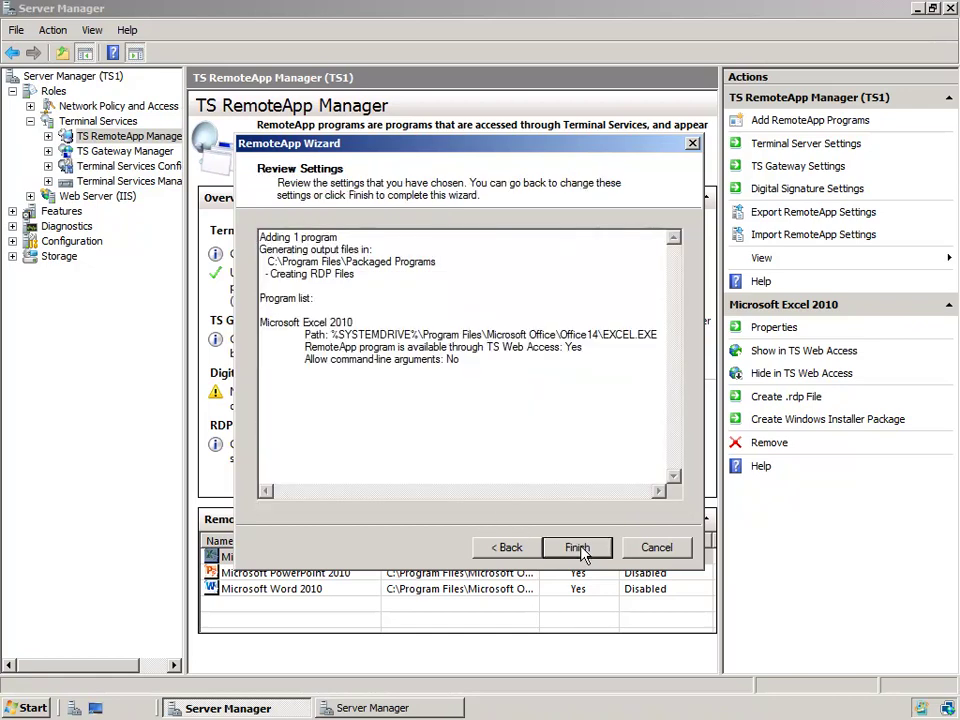
left_click(578, 549)
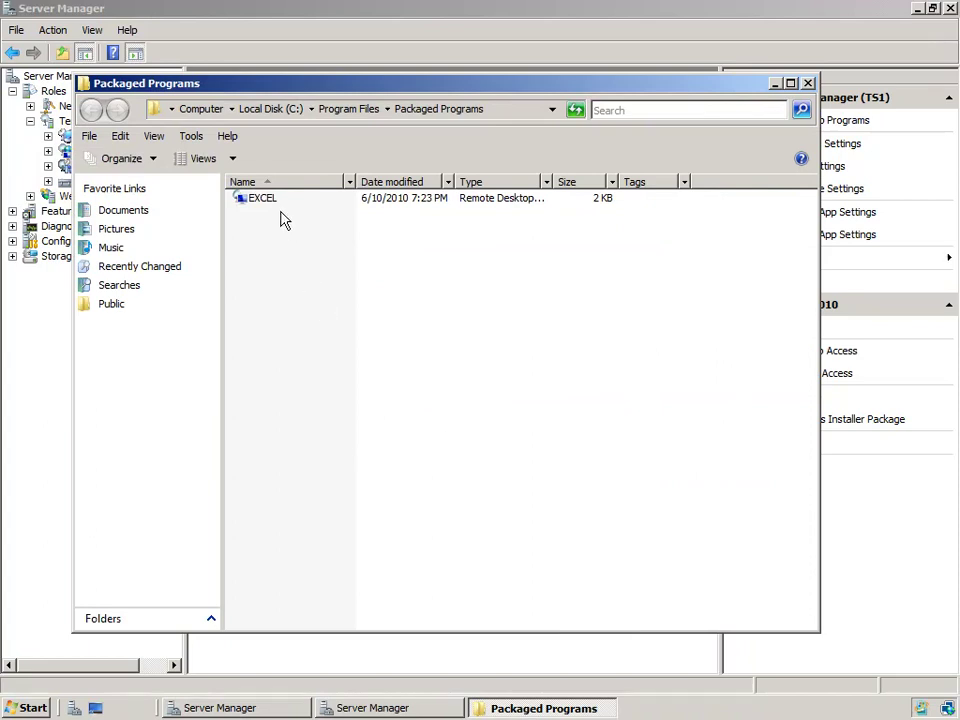
left_click(458, 19)
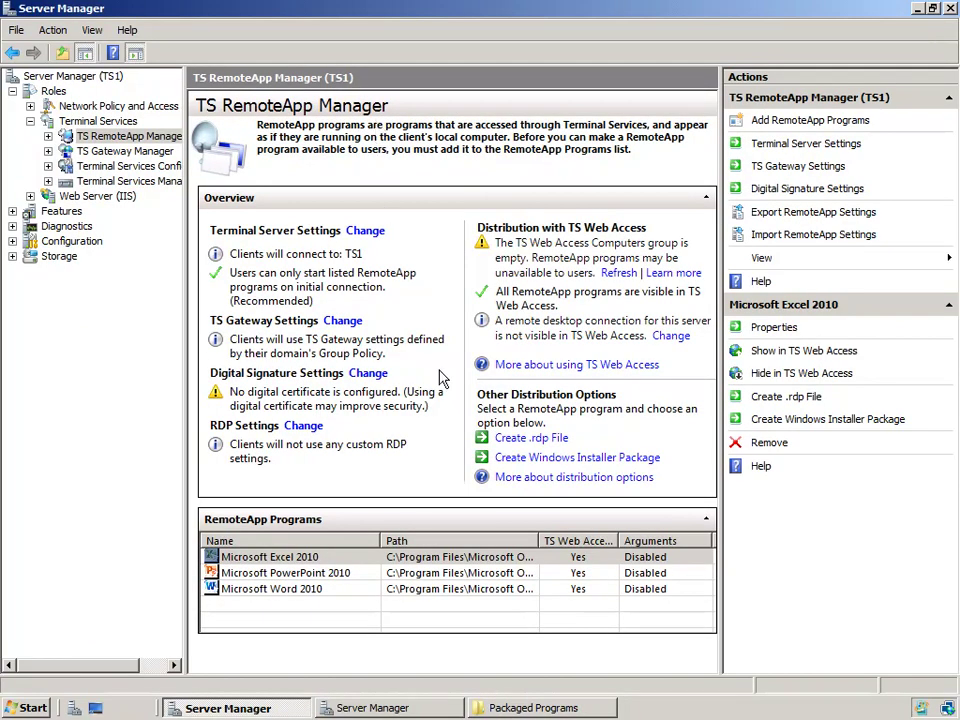
Step: Build Excel's .msi with a Remote Programs Start menu shortcut and associated client extensions
left_click(575, 461)
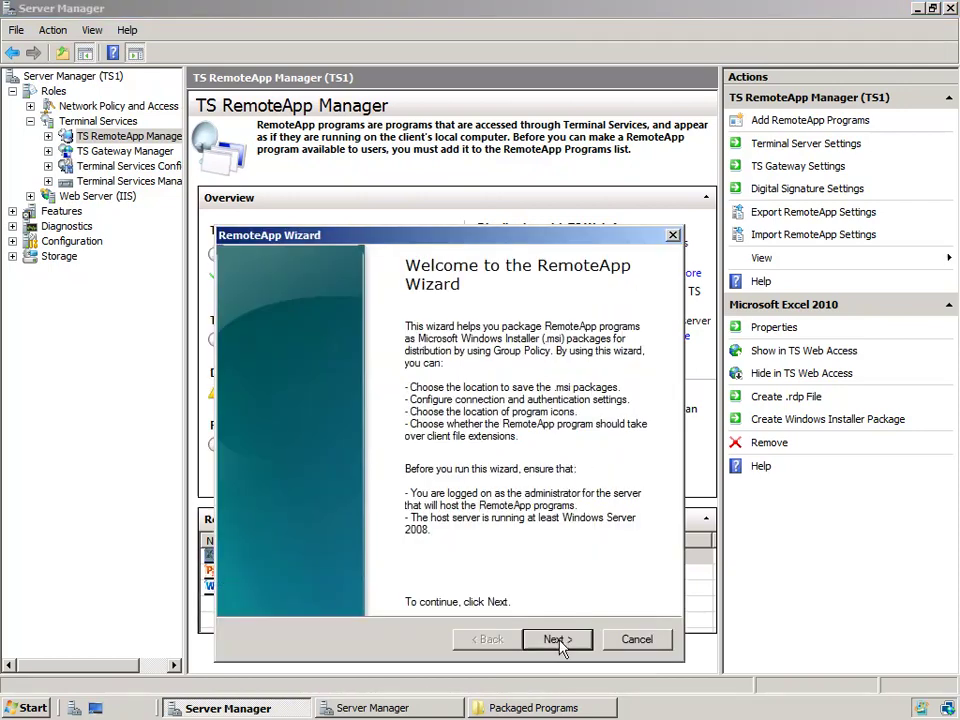
left_click(557, 639)
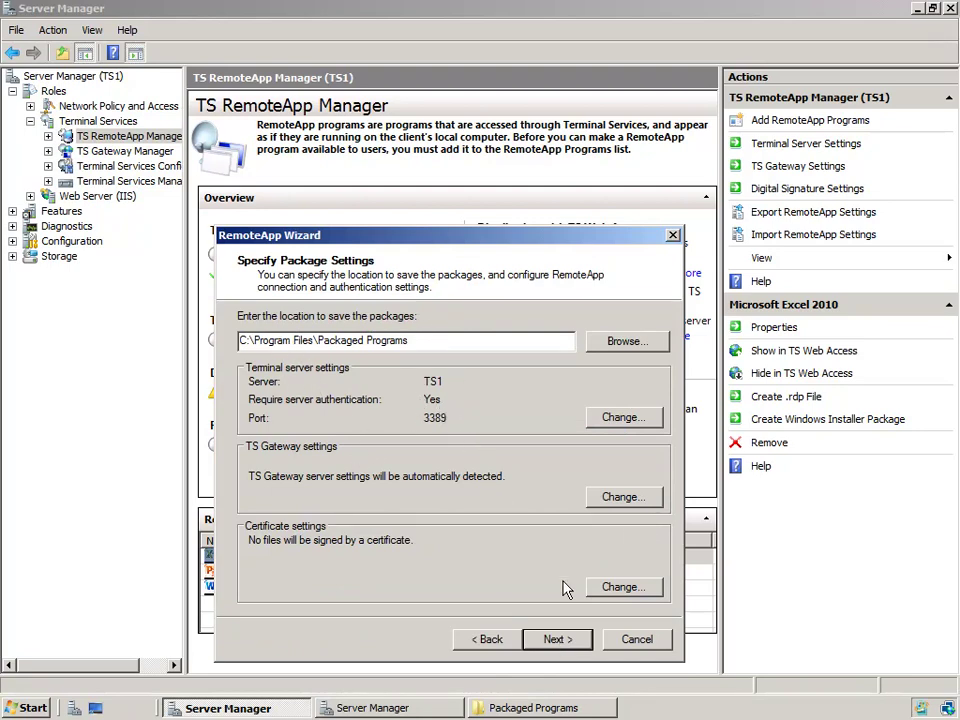
left_click(557, 639)
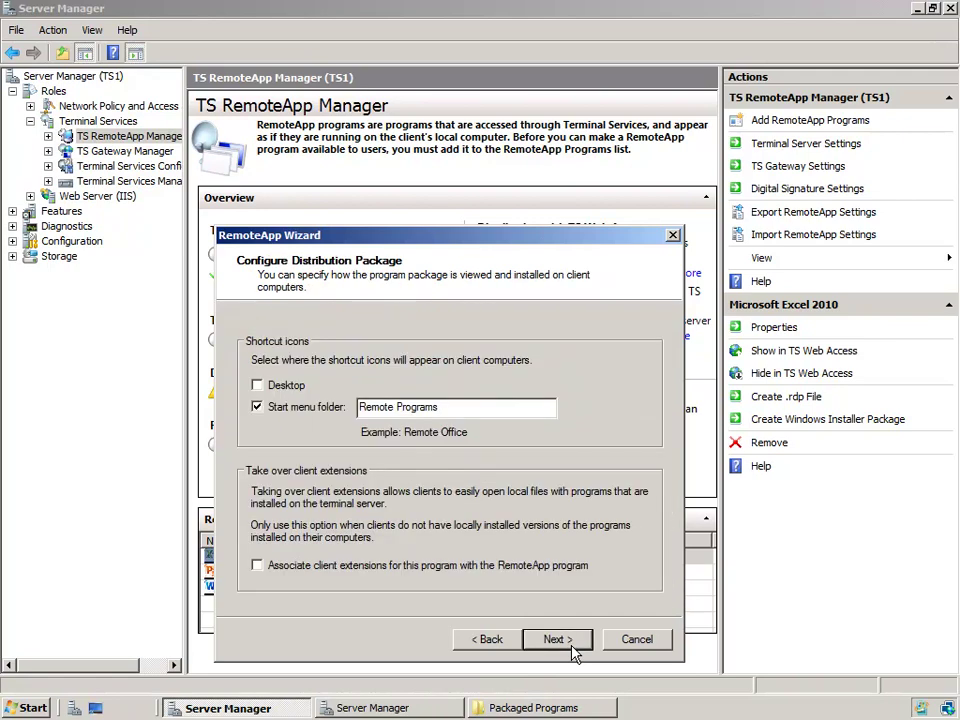
left_click_drag(537, 234, 537, 141)
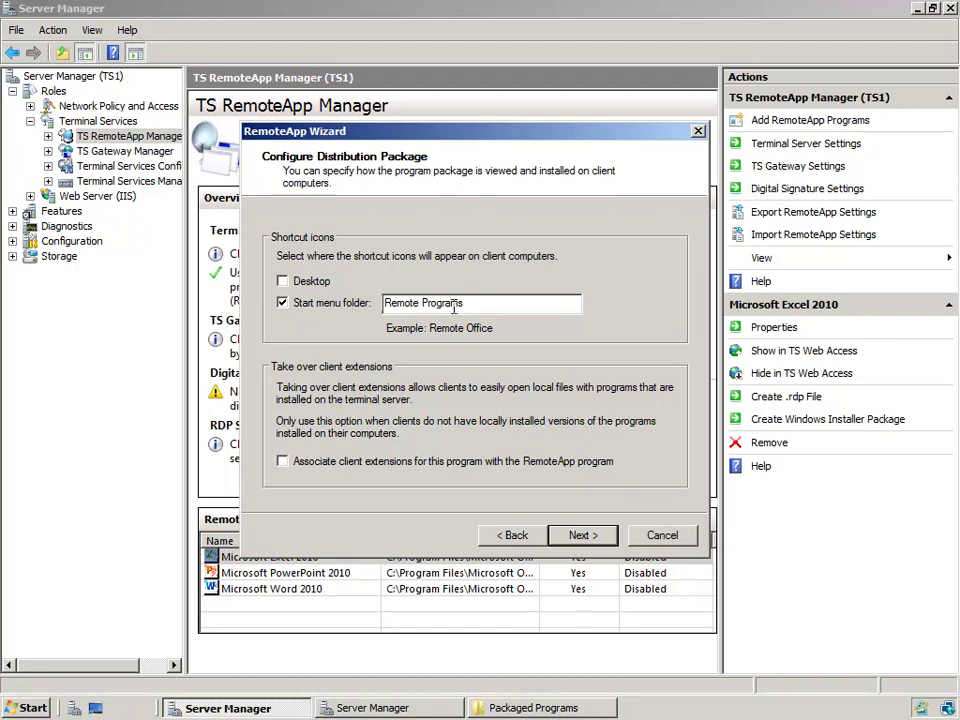
left_click_drag(458, 303, 384, 303)
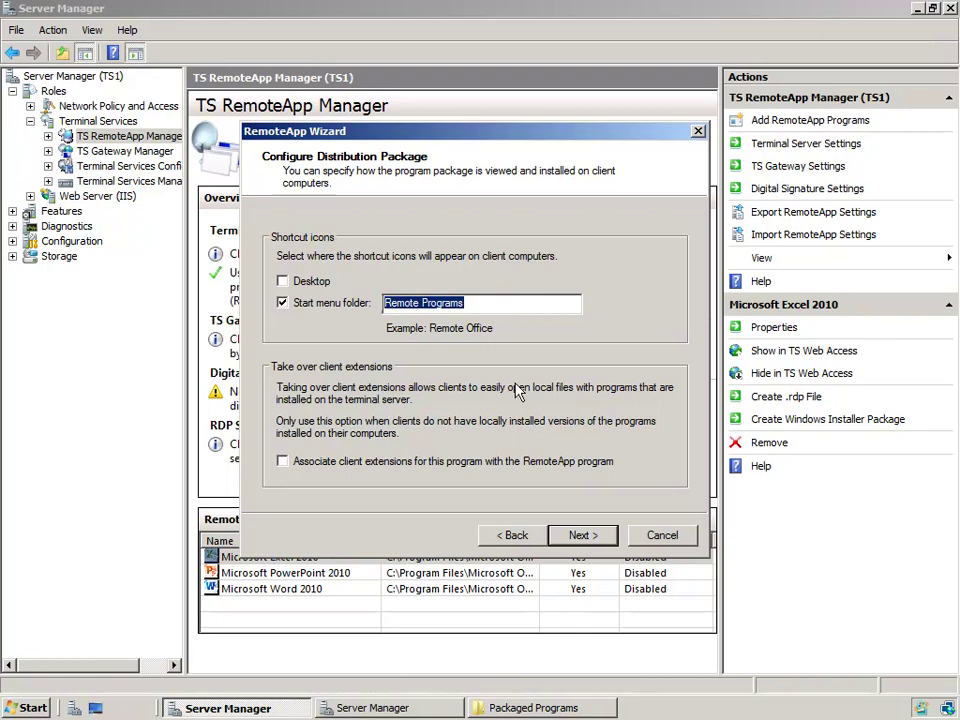
left_click(374, 466)
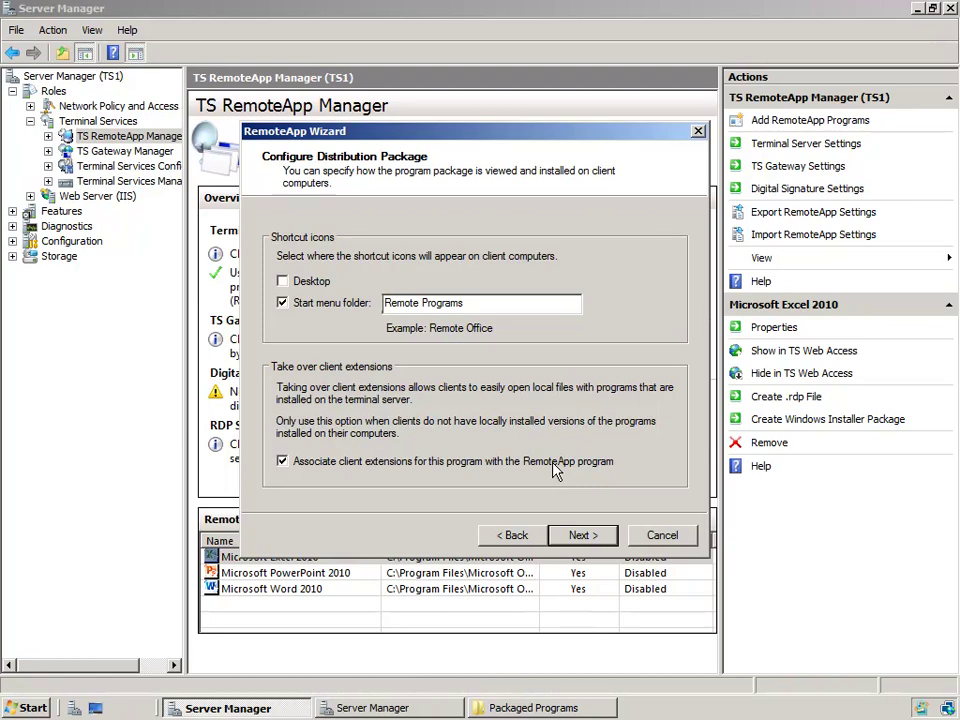
left_click(577, 537)
left_click(580, 536)
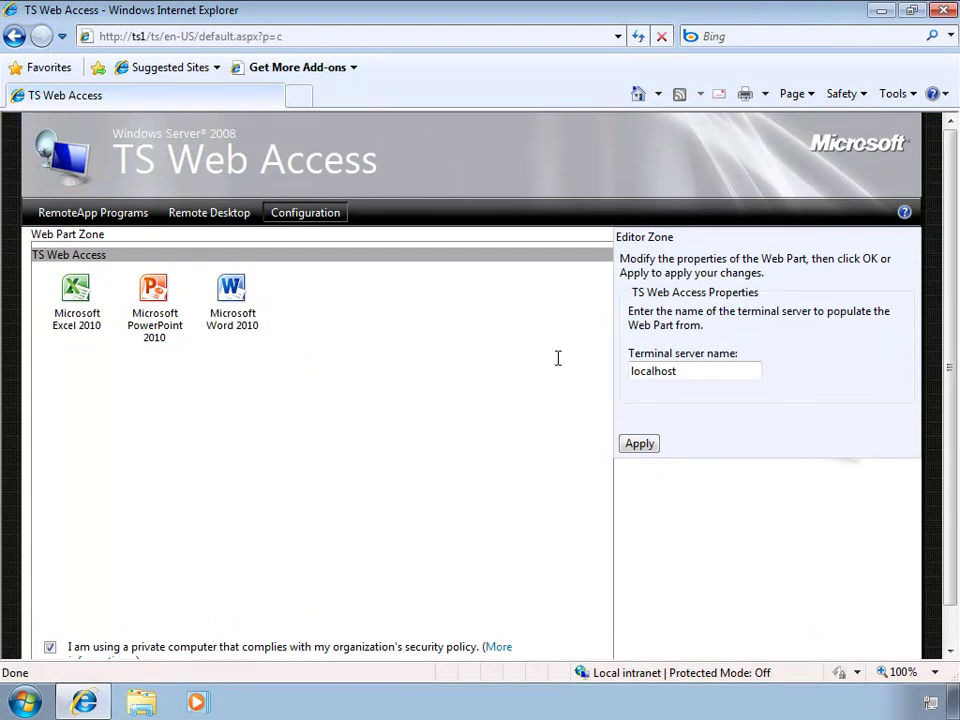
Step: Browse from the client to \\ts1\C$\Program Files\Packaged Programs in Windows Explorer
left_click(884, 12)
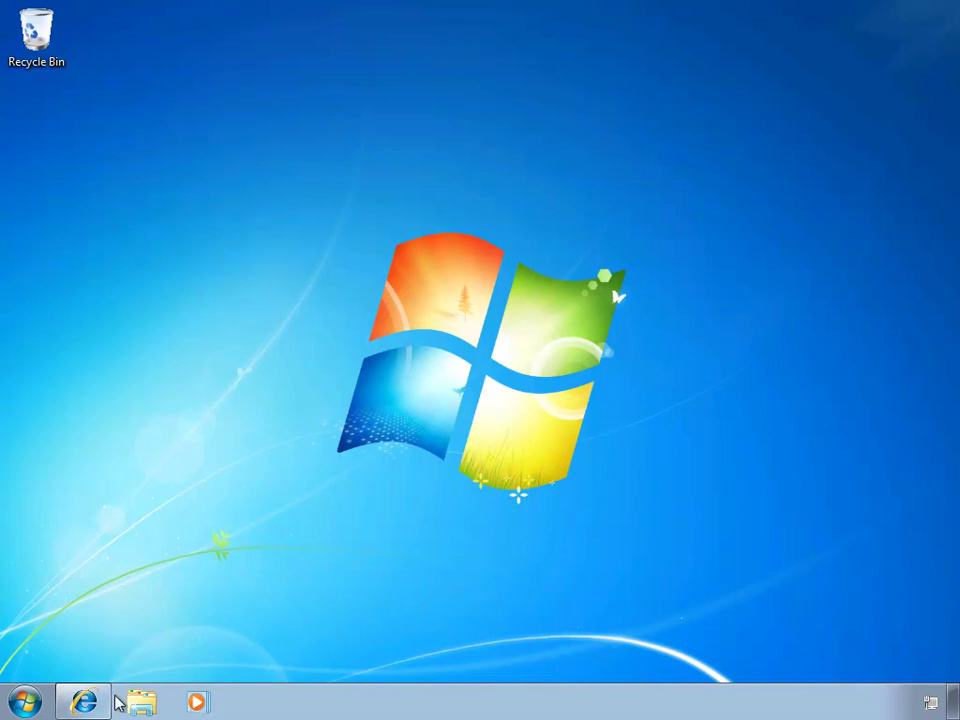
left_click(143, 702)
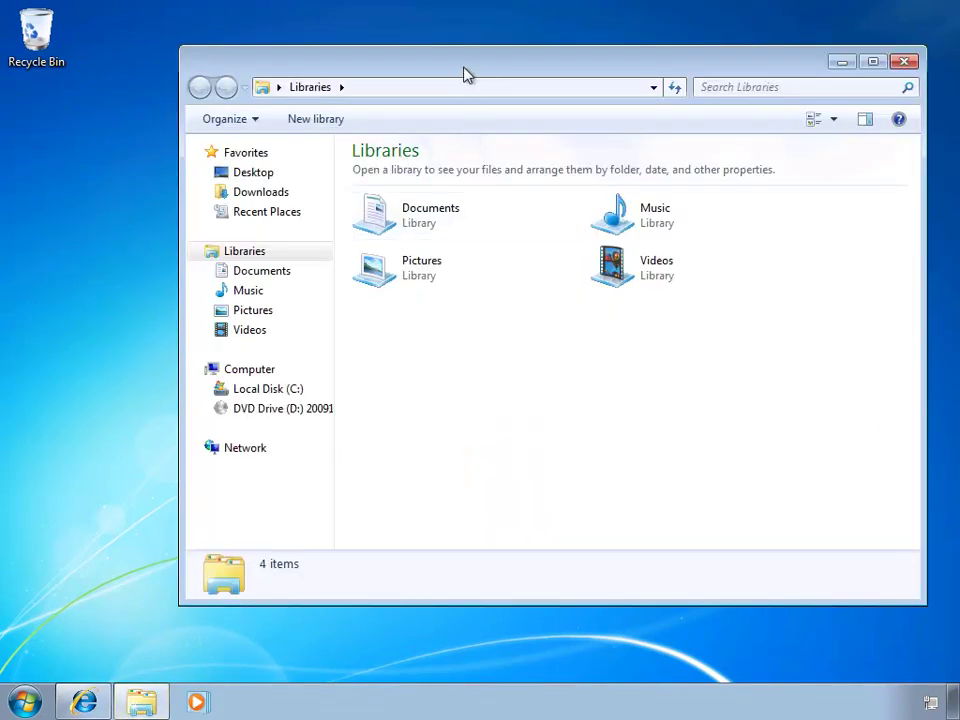
left_click_drag(463, 70, 397, 65)
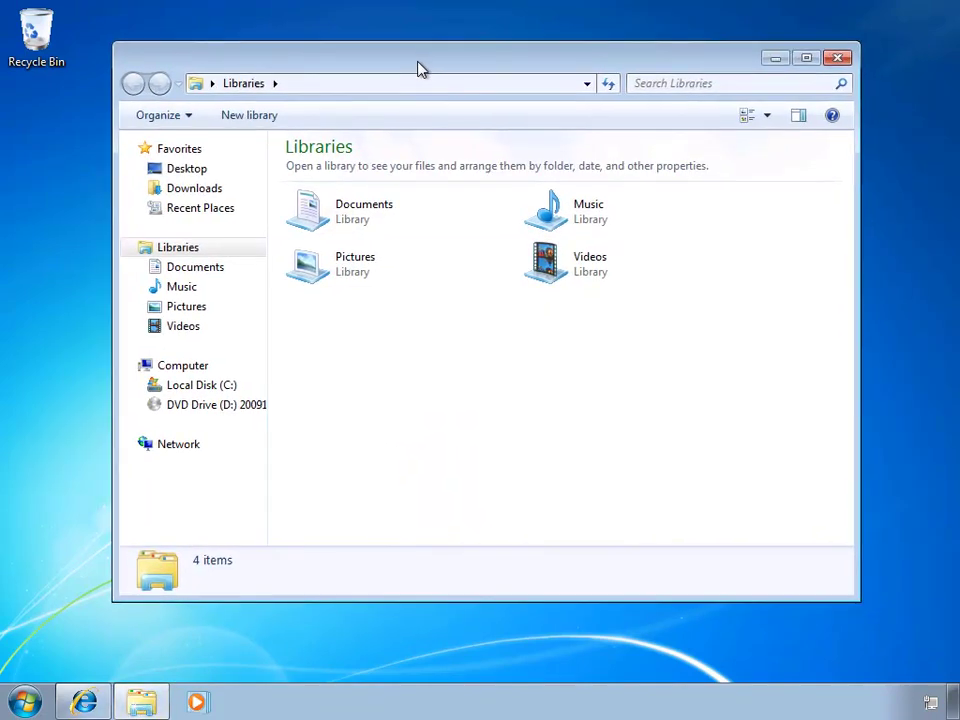
left_click(412, 84)
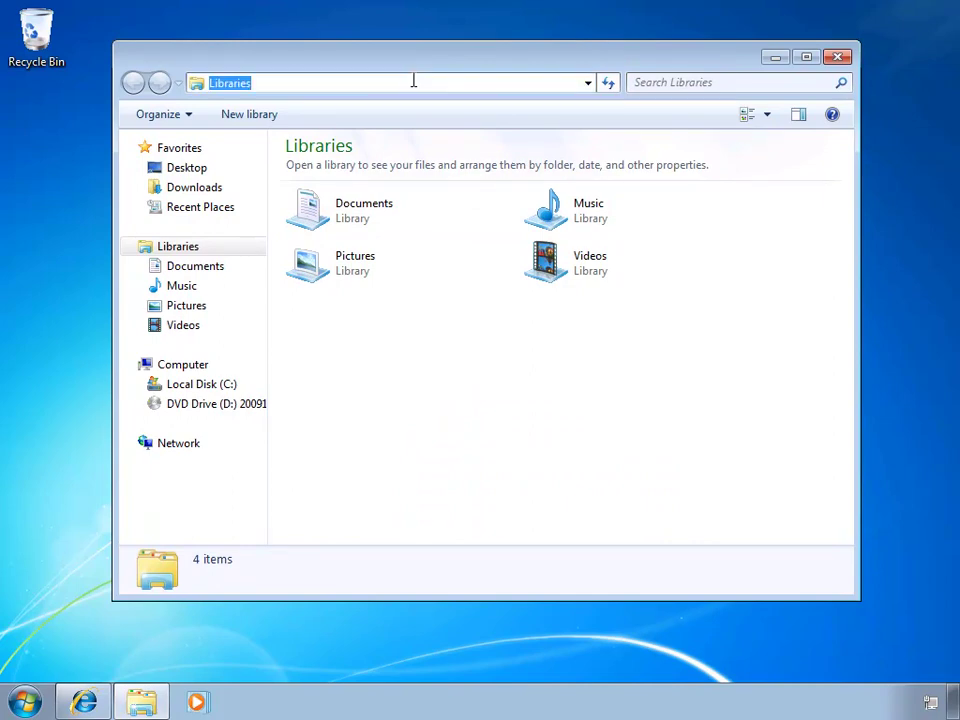
type("\\\\")
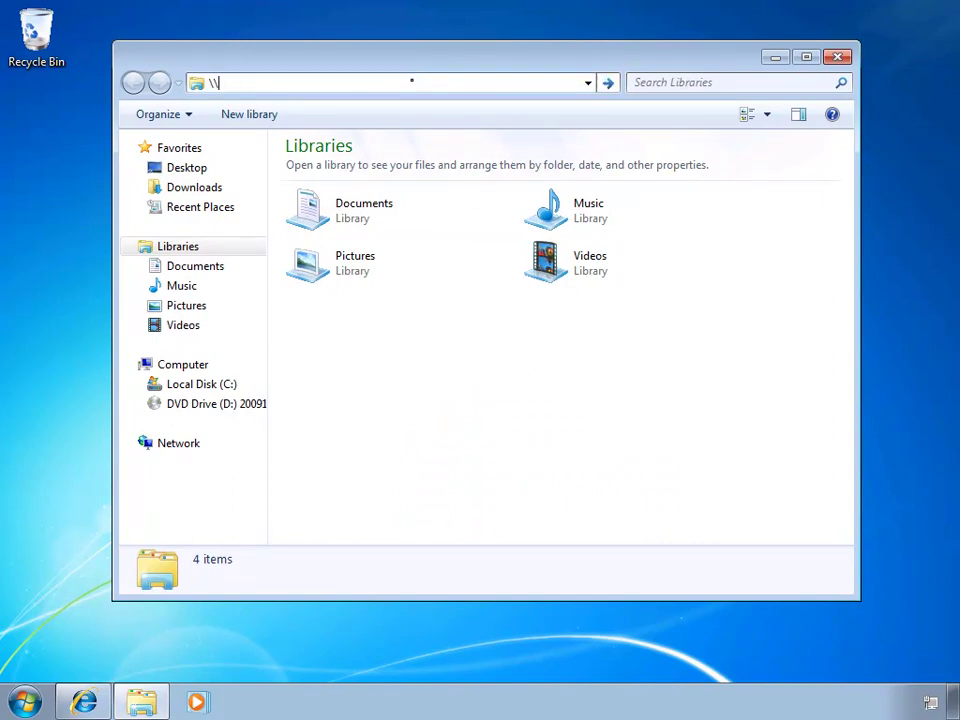
type("ts1\\C$")
key("Return")
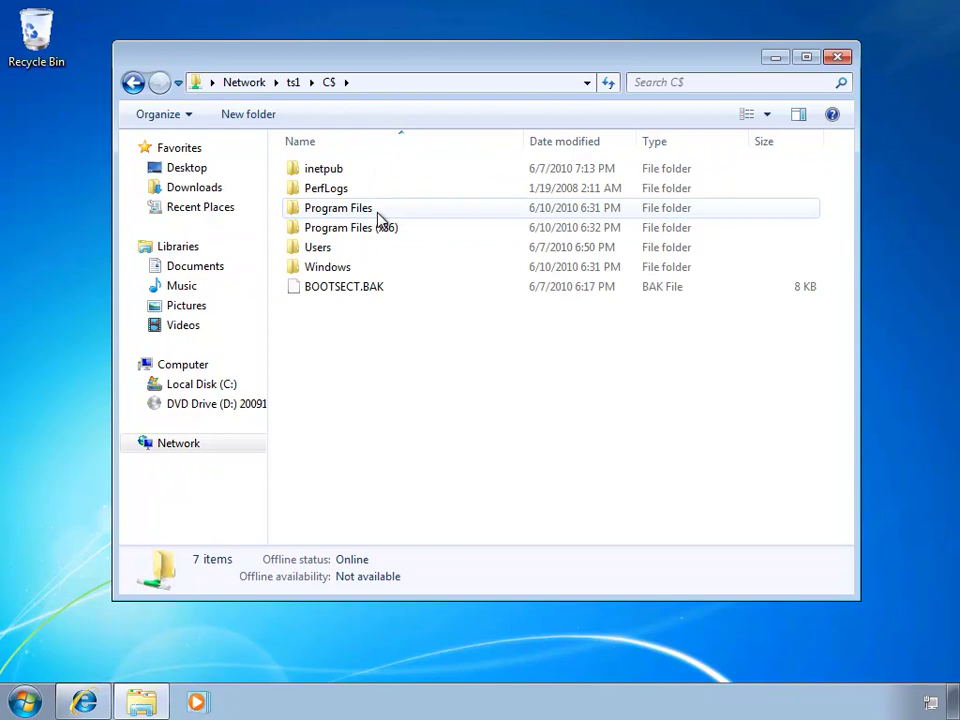
double_click(358, 209)
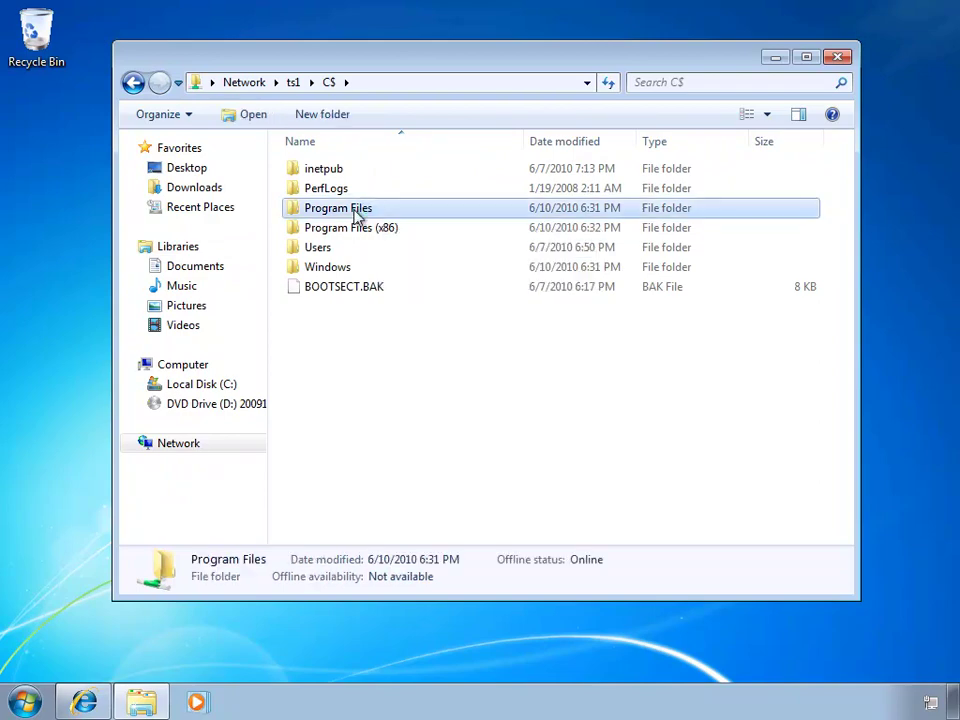
double_click(359, 268)
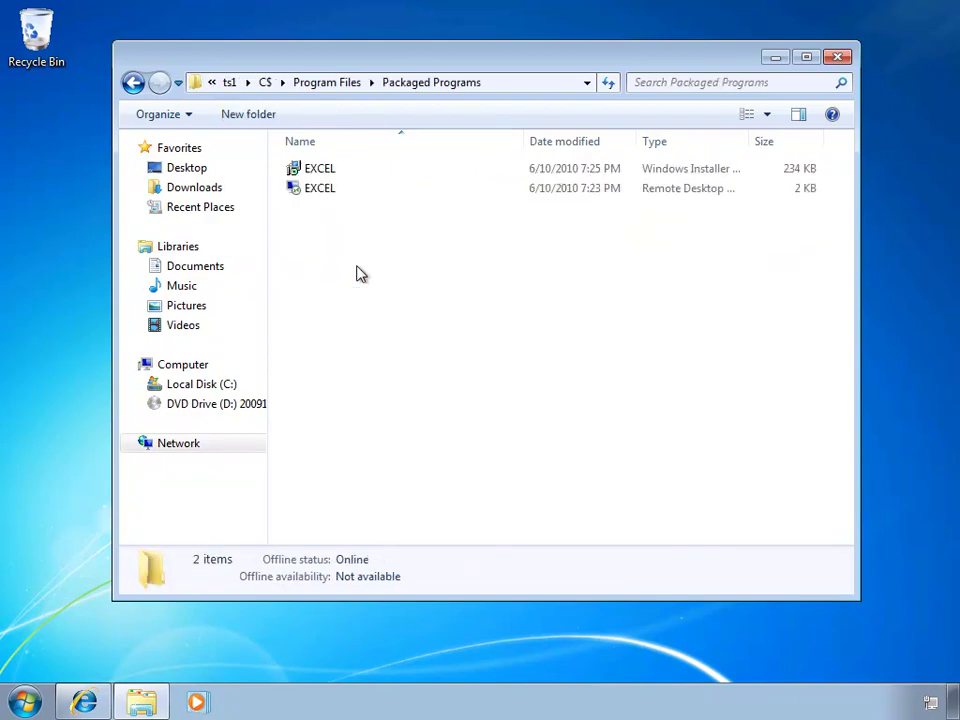
Step: Launch Excel from the EXCEL .rdp package, sign in with the account password, and cancel activation
double_click(327, 190)
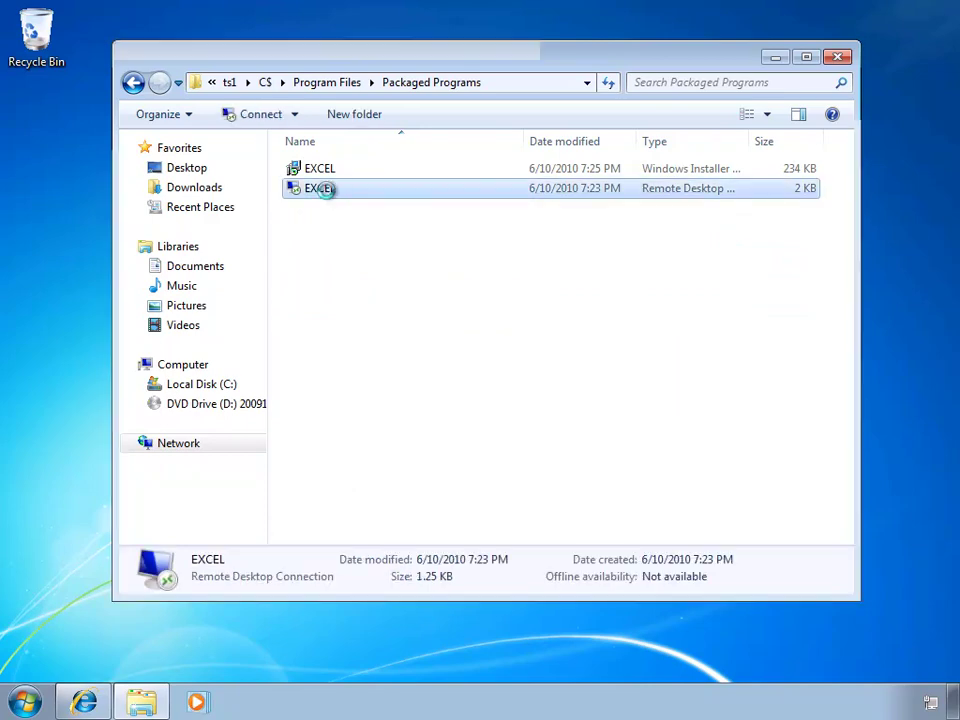
left_click(435, 285)
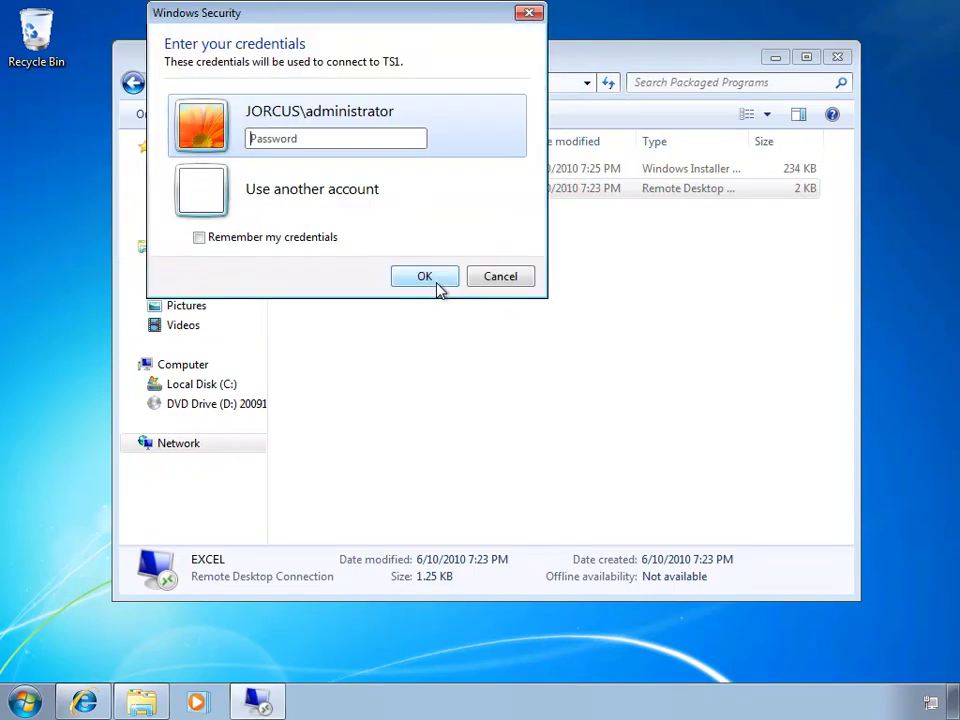
type("Pa$$w0rd")
left_click(426, 277)
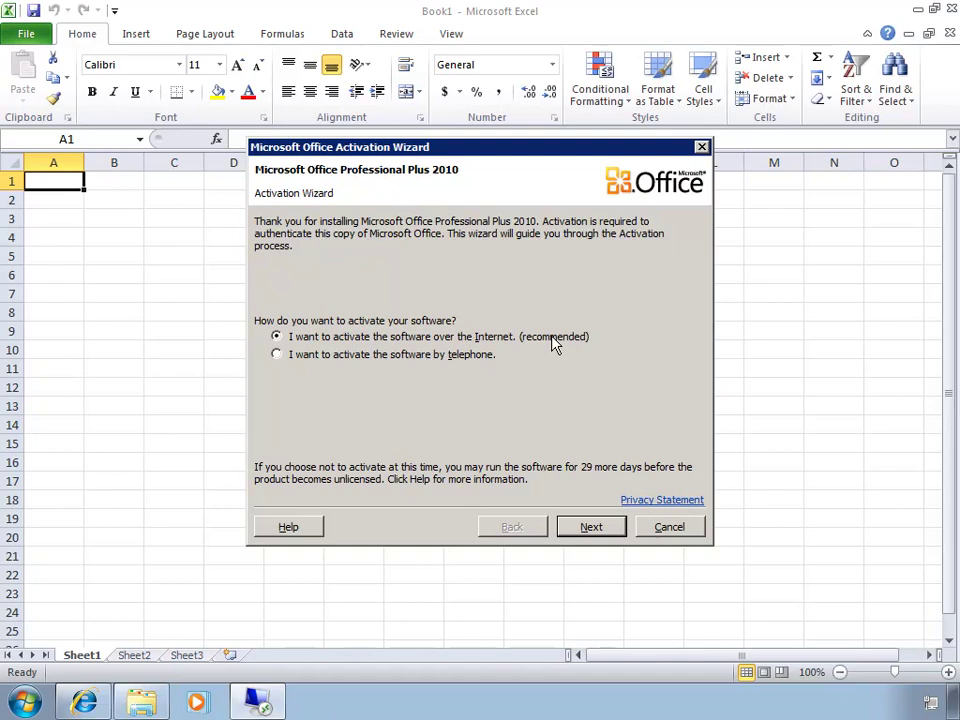
left_click(669, 527)
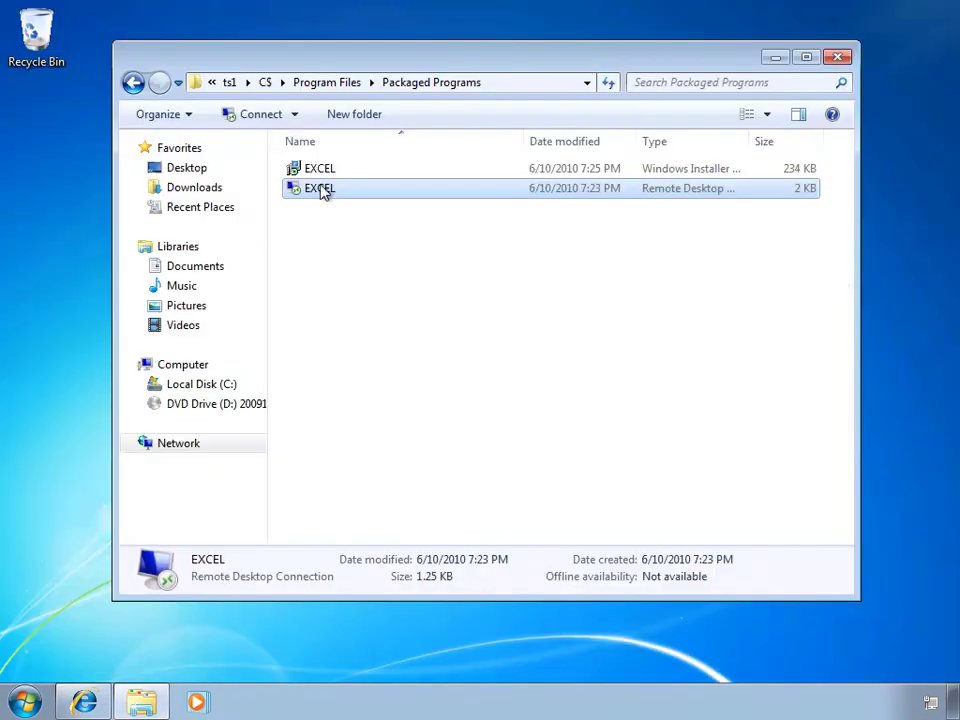
left_click(321, 172)
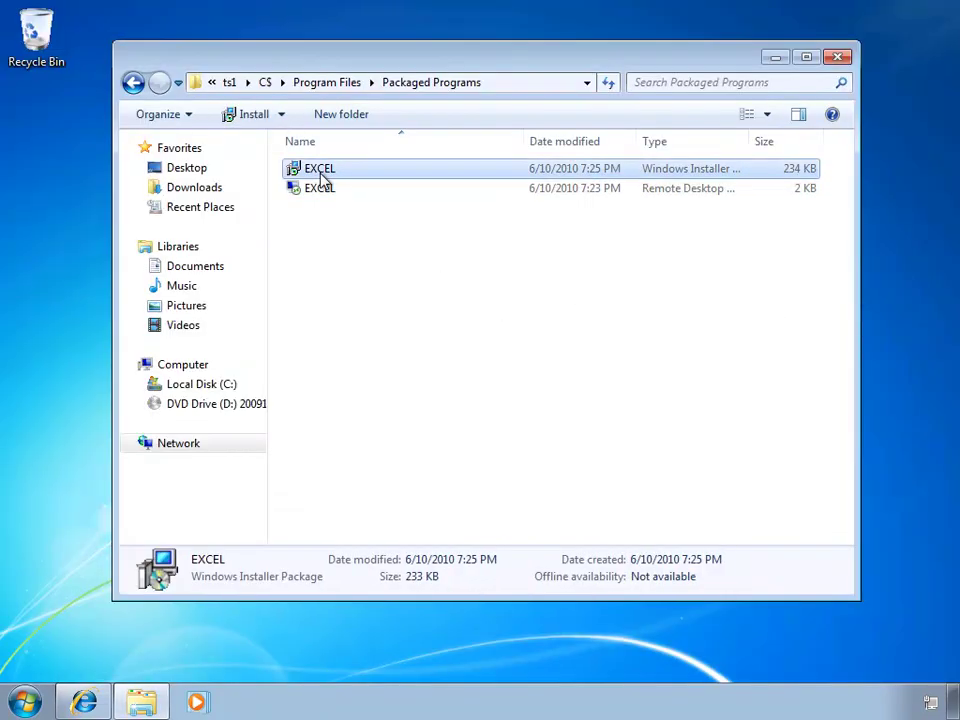
Step: Run the EXCEL Windows Installer package to configure Excel 2010 on the client
double_click(321, 172)
Step: Start Microsoft Excel 2010 from Start > All Programs > Remote Programs
left_click(26, 703)
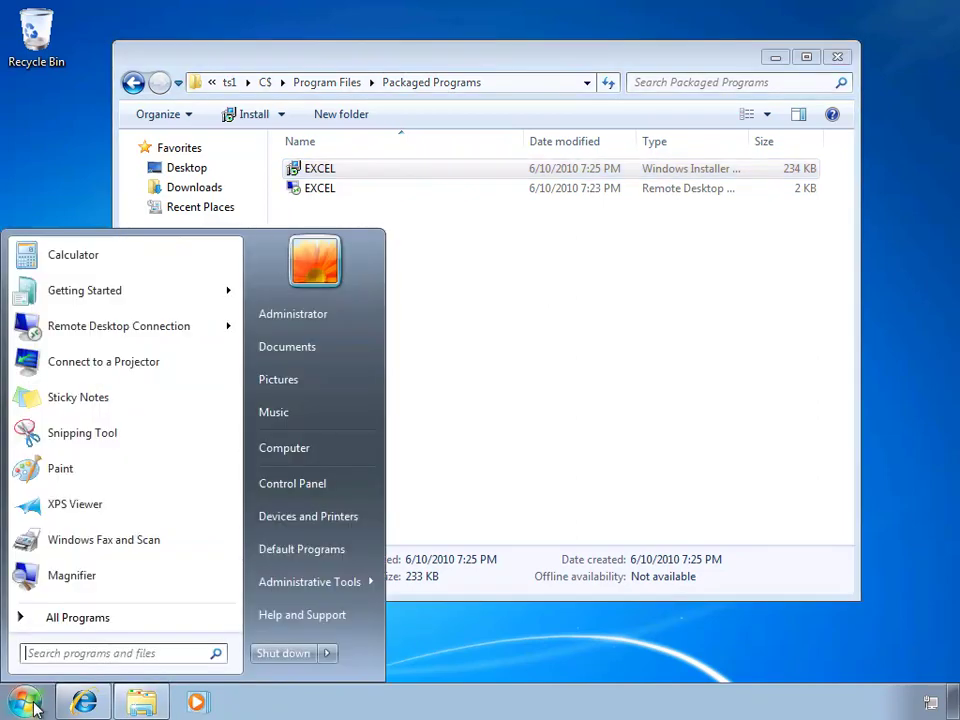
left_click(99, 625)
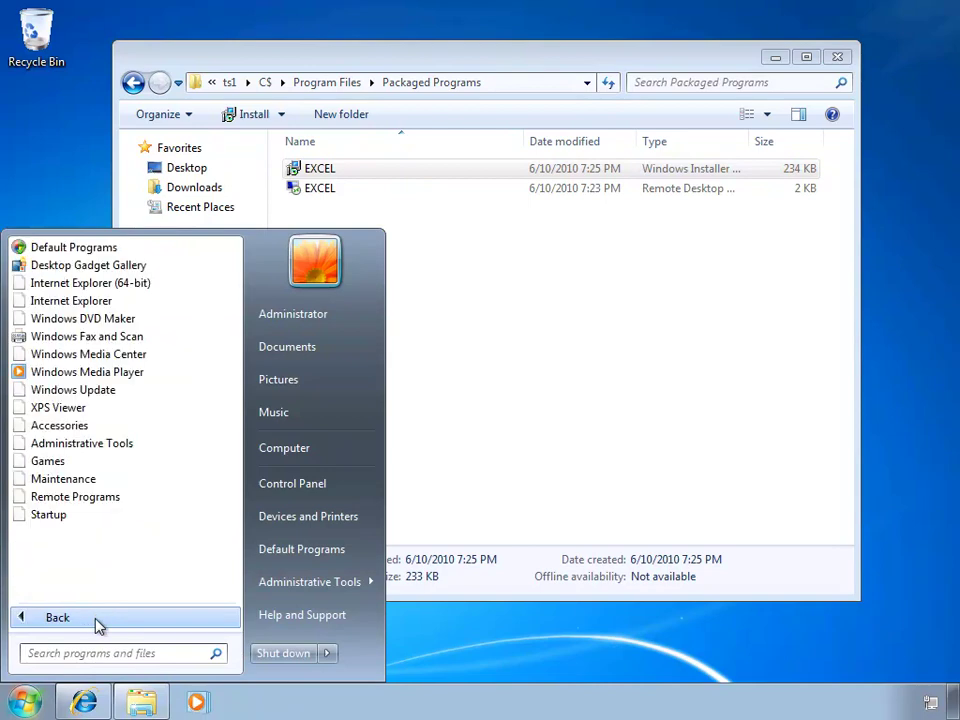
left_click(82, 503)
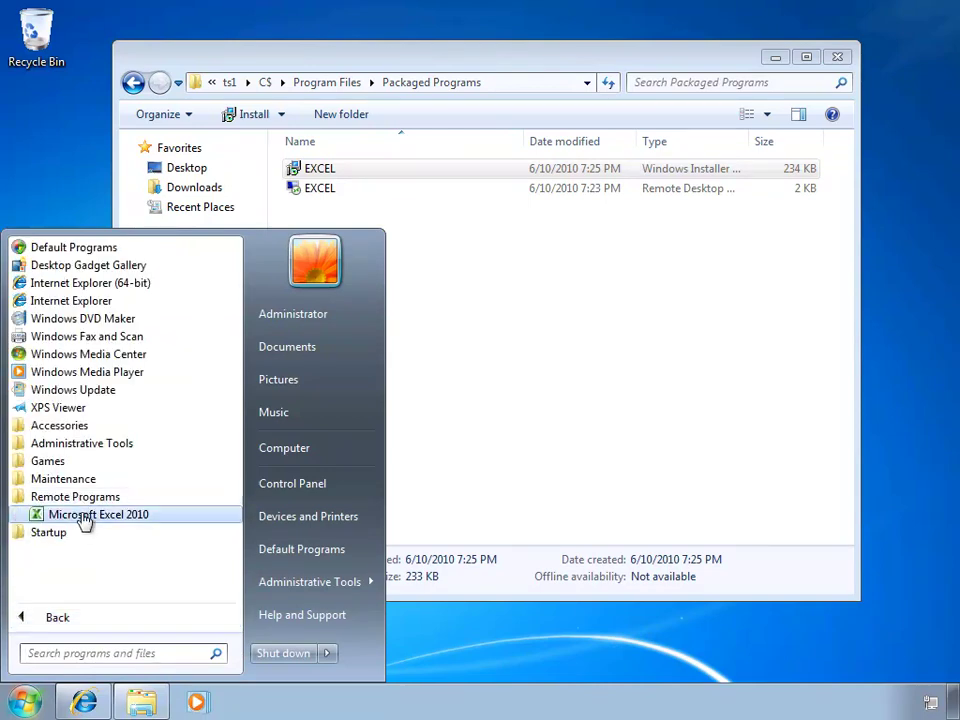
left_click(142, 518)
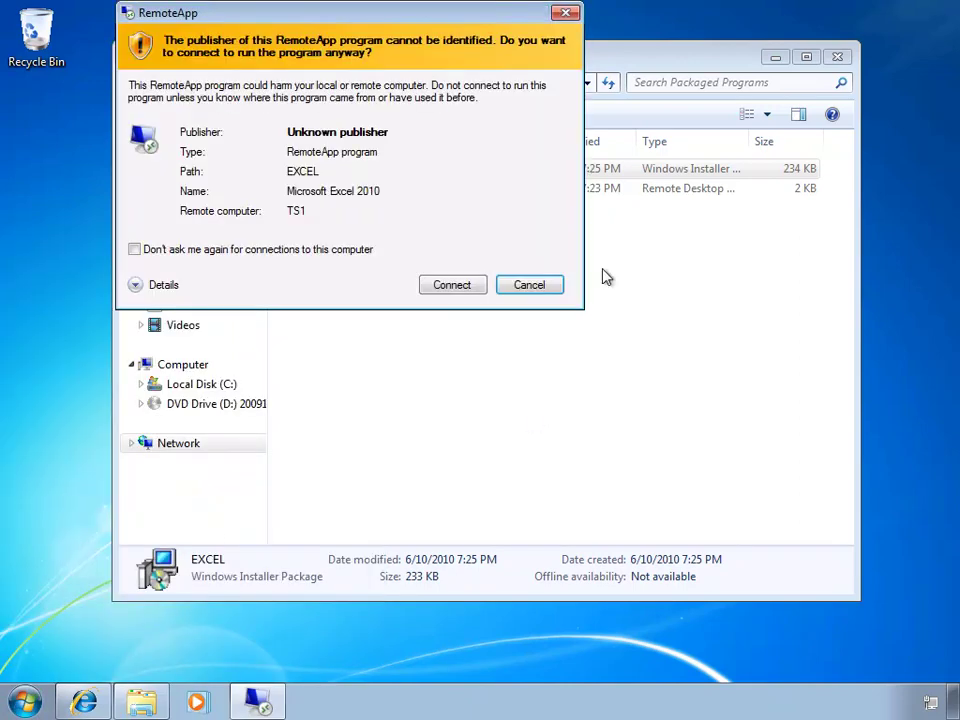
Step: Connect to TS1 with the account password and cancel the Office activation wizard
left_click(466, 286)
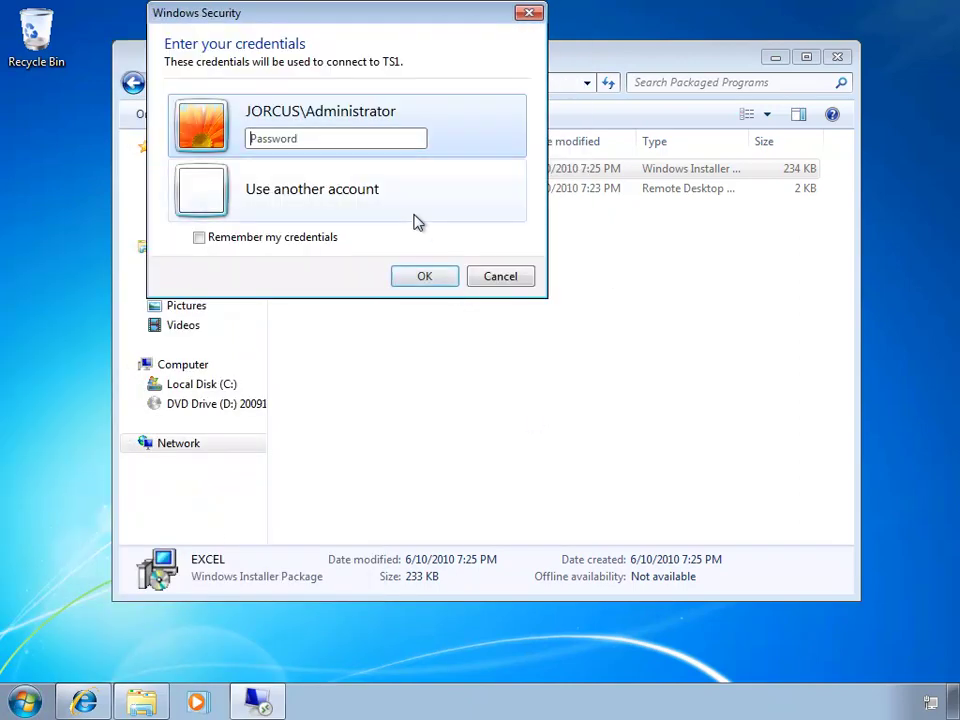
type("password")
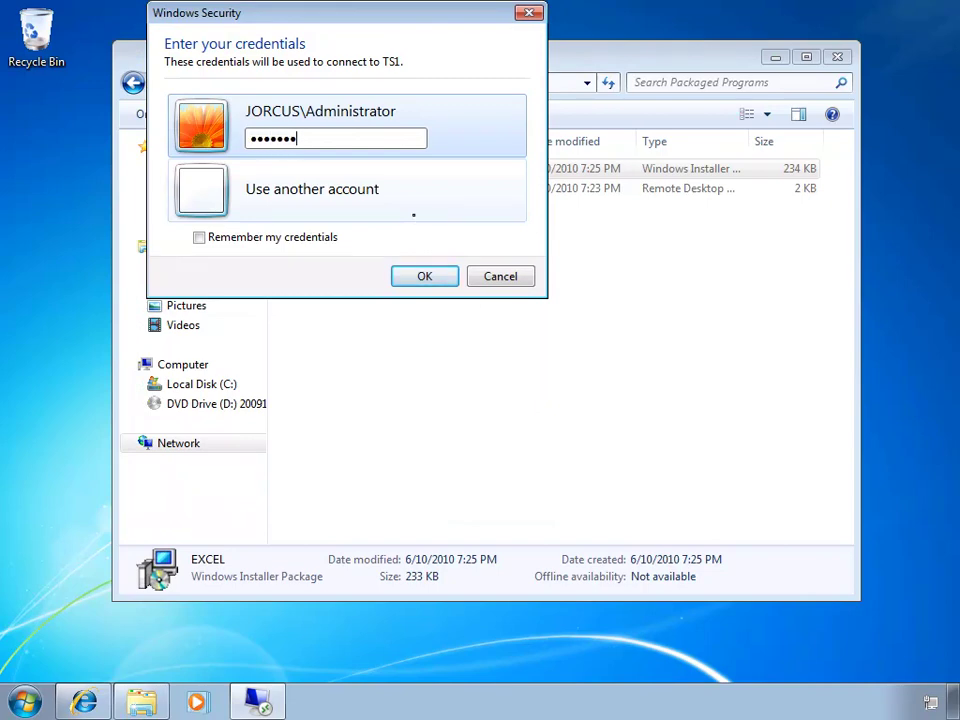
key("Return")
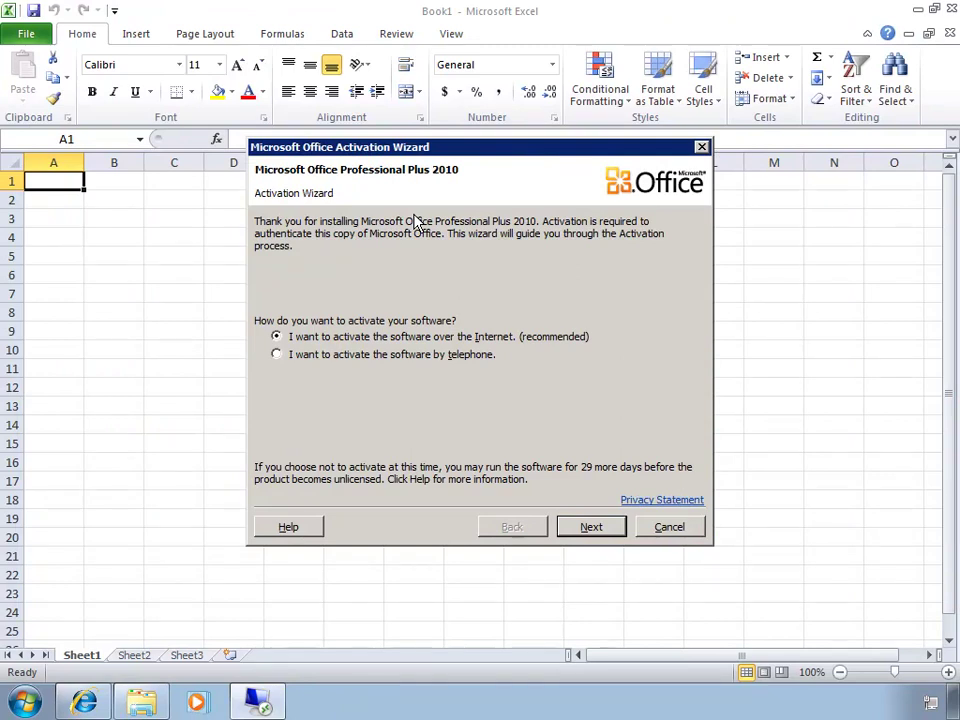
left_click(665, 529)
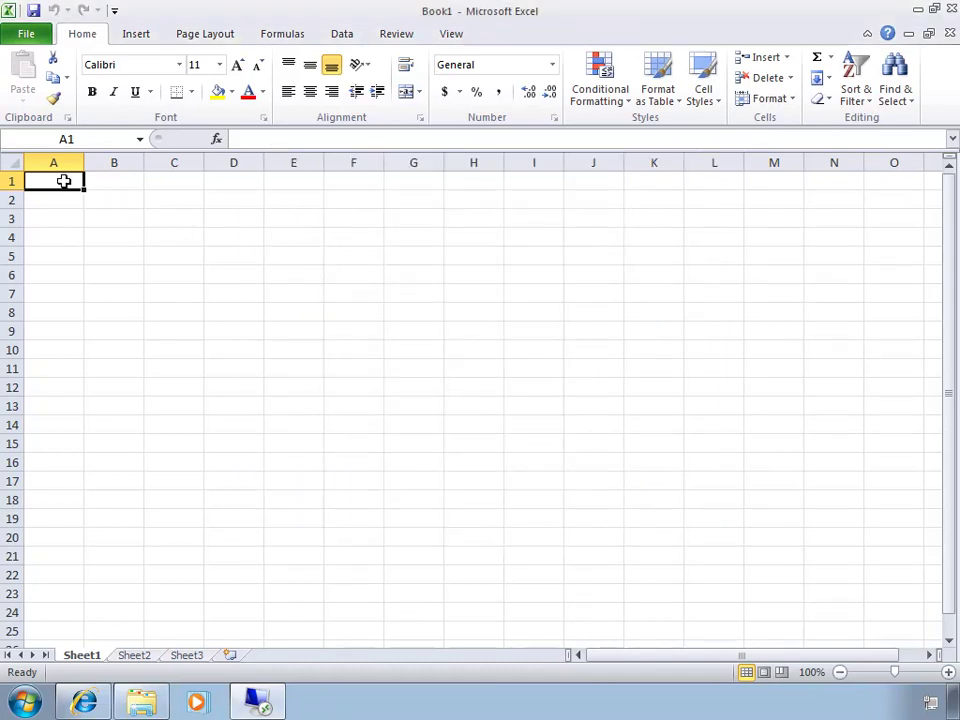
Step: Enter Test in cell A1 and start saving the workbook
type("Test")
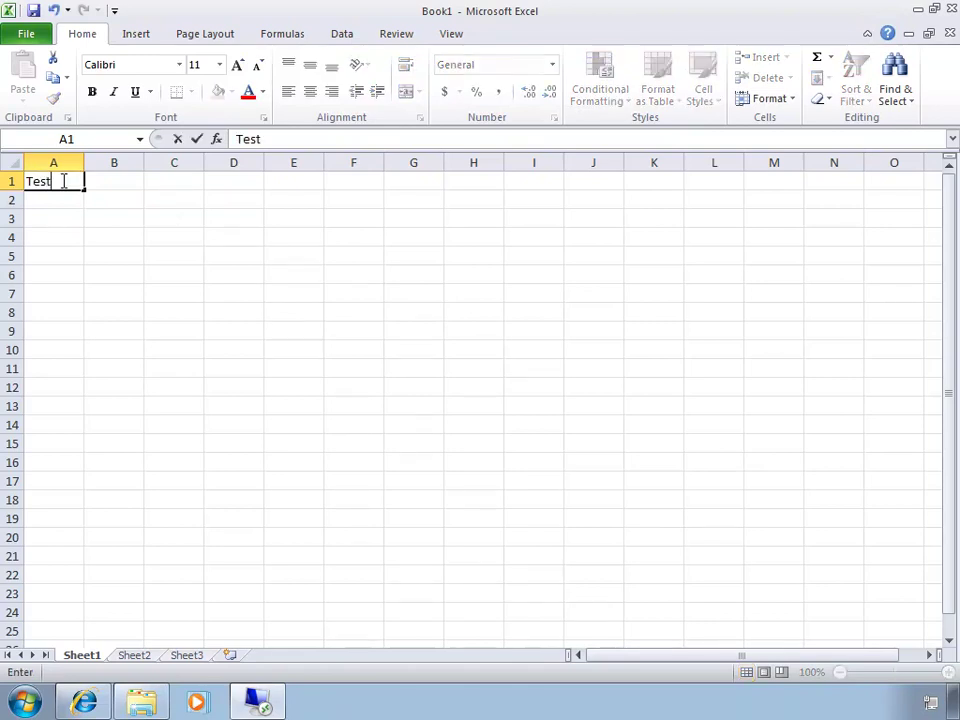
left_click(33, 10)
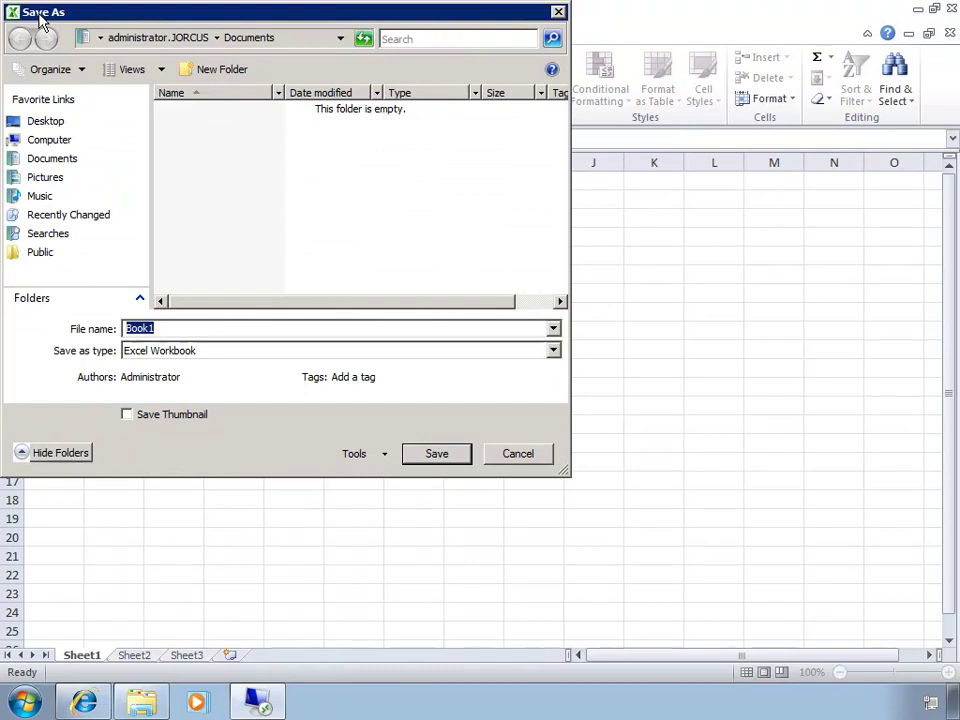
left_click(70, 298)
left_click_drag(143, 250, 142, 300)
left_click(141, 228)
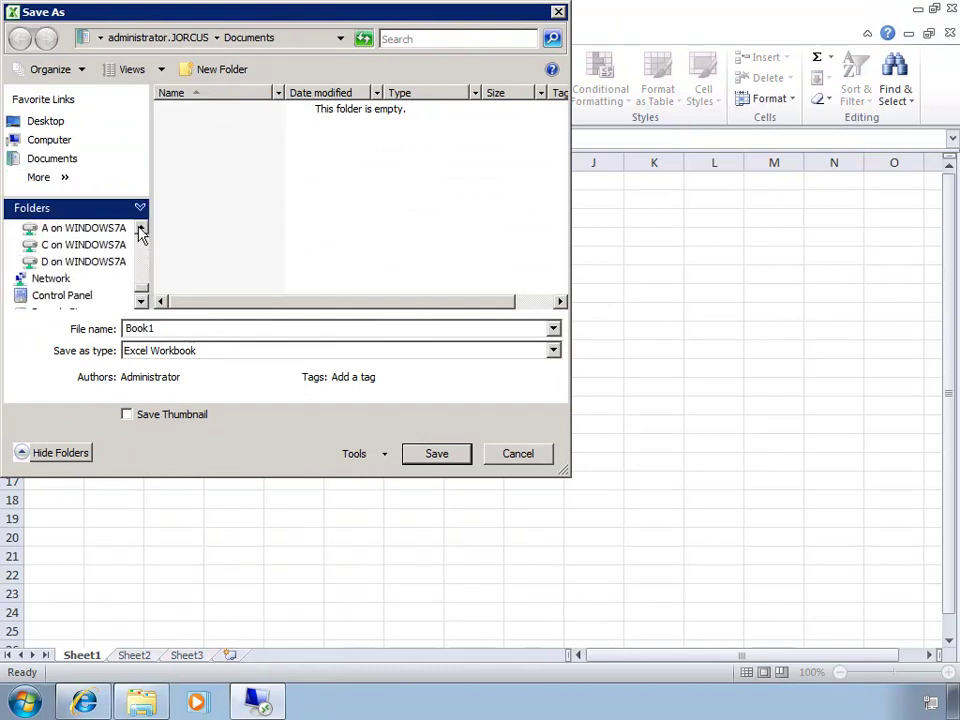
left_click(141, 227)
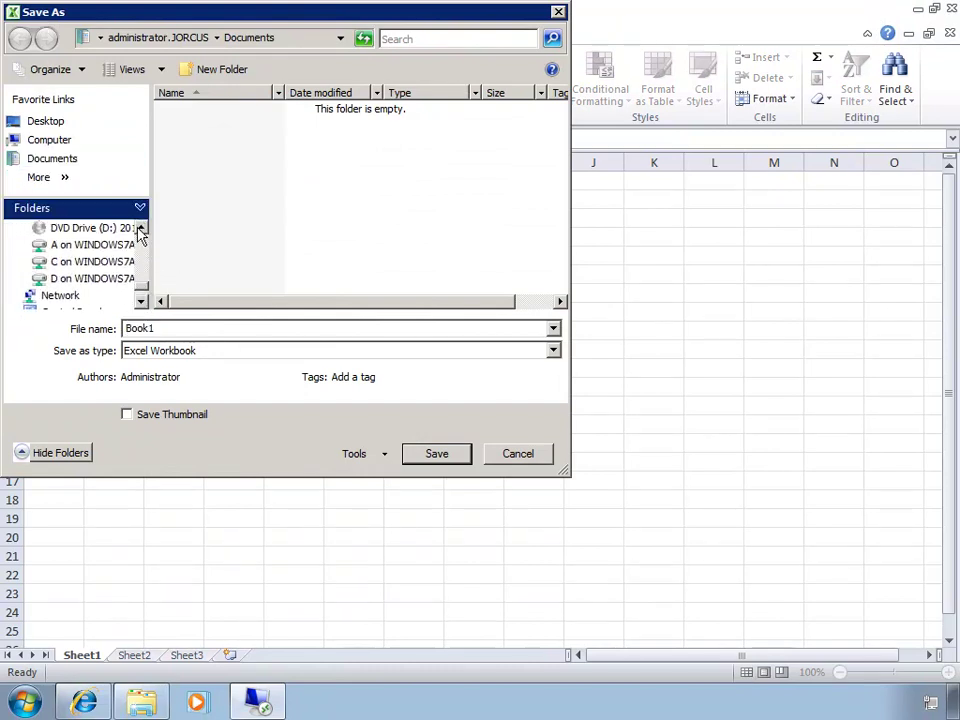
Step: Save the workbook as My SS on the client's Administrator desktop, then close Excel
left_click(105, 263)
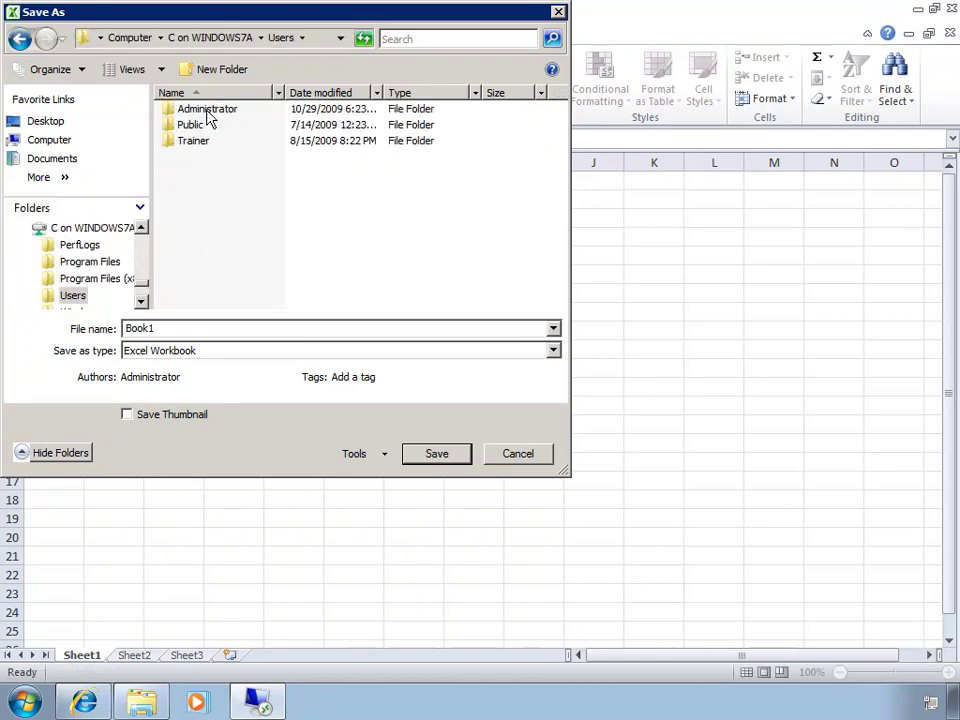
double_click(208, 110)
double_click(200, 126)
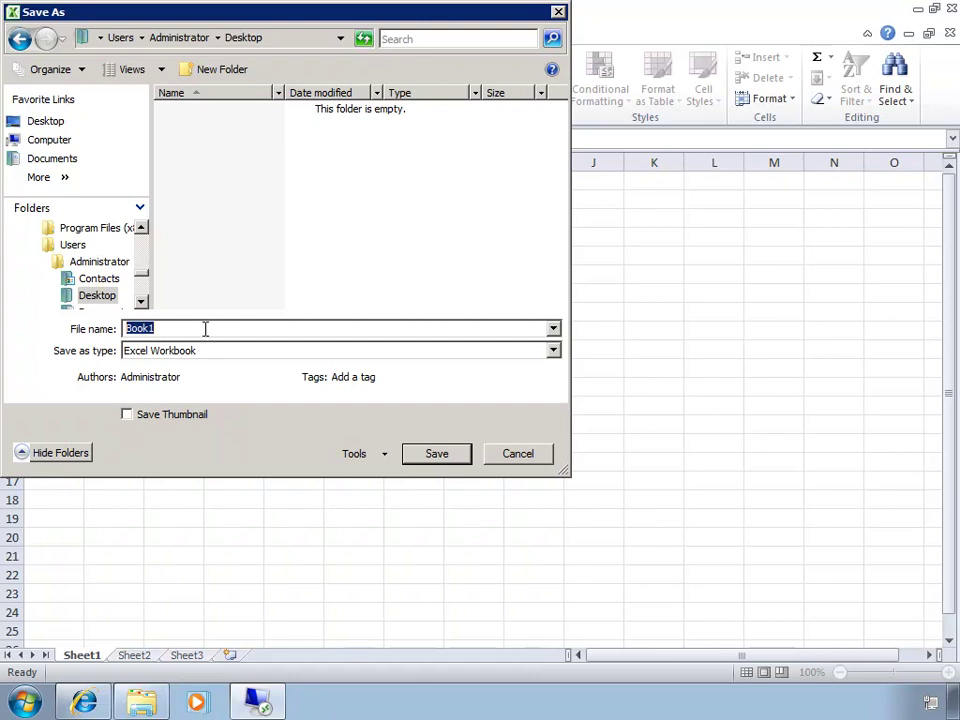
type("My SS")
left_click(433, 457)
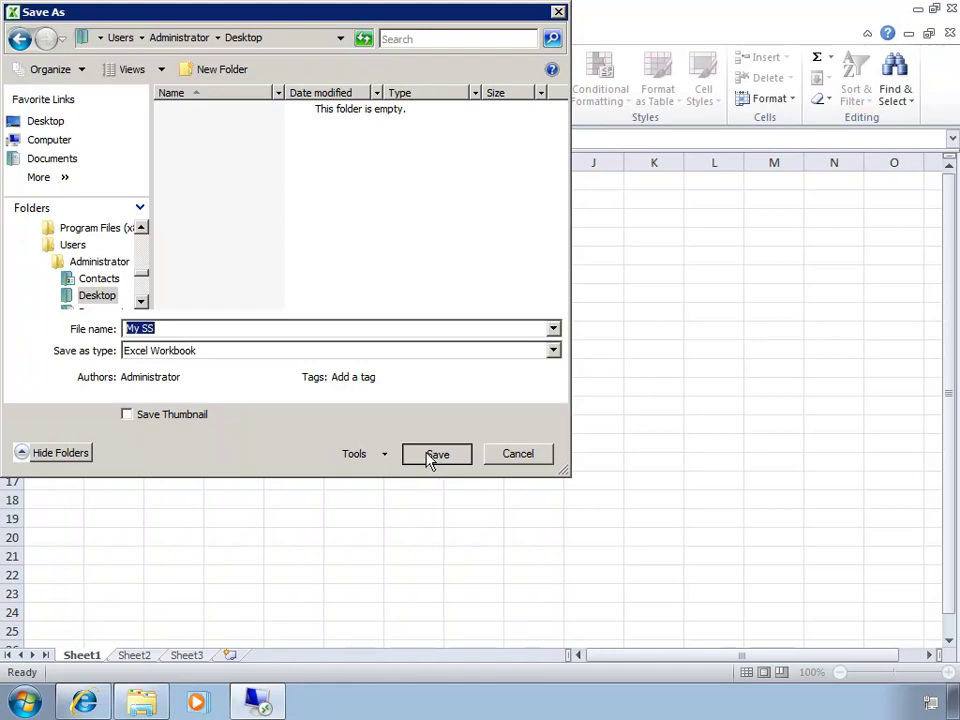
left_click(951, 8)
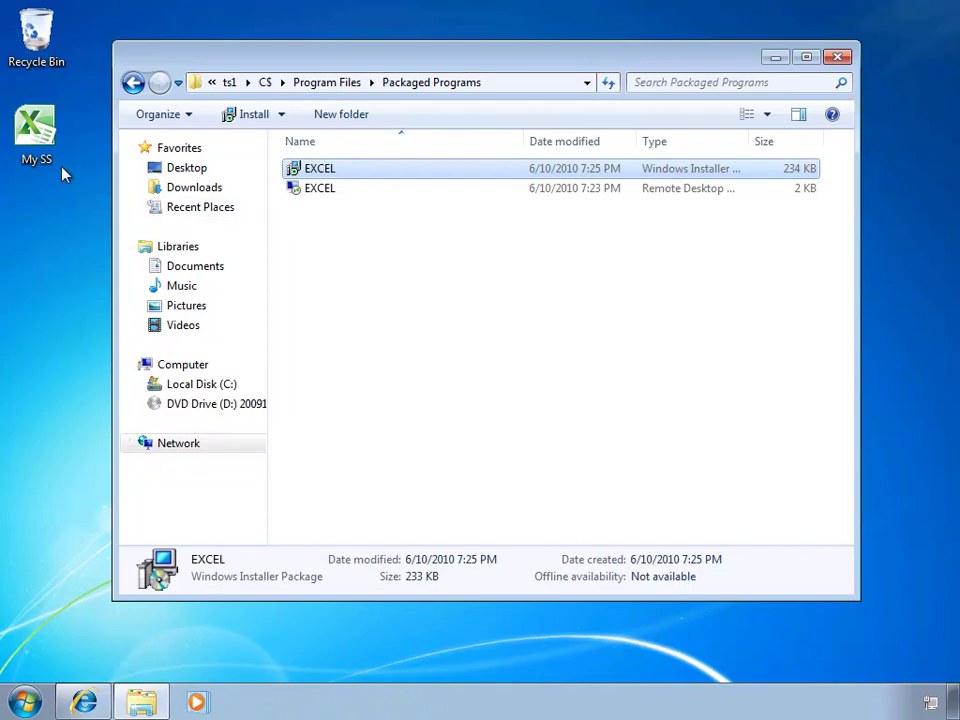
Step: Reopen My SS from the desktop, cancel activation, confirm Test in A1, then close Excel
double_click(48, 143)
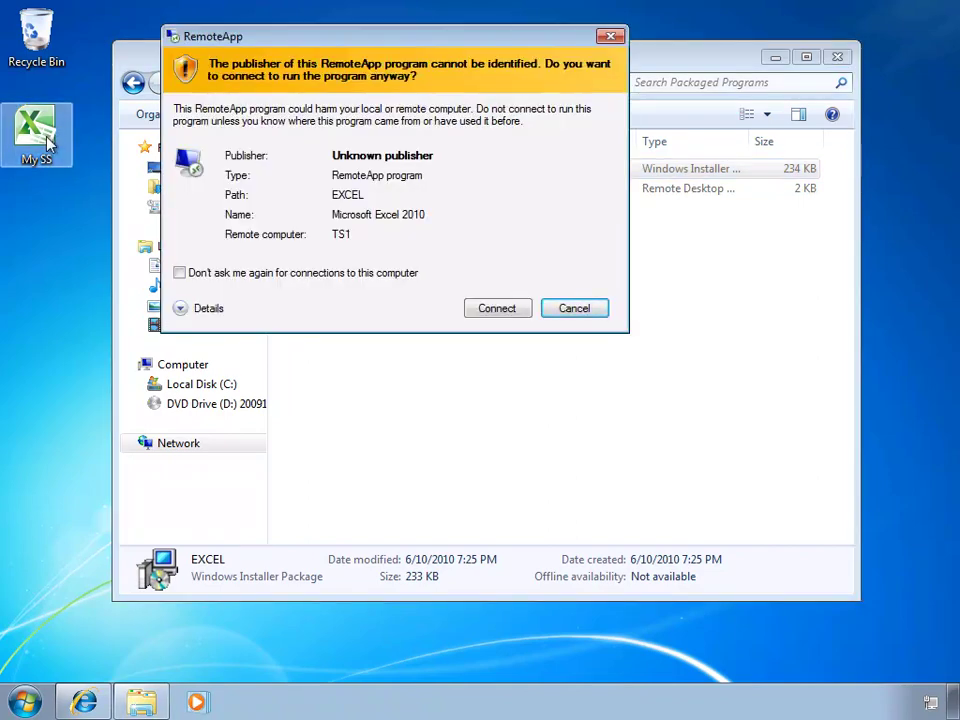
left_click(490, 310)
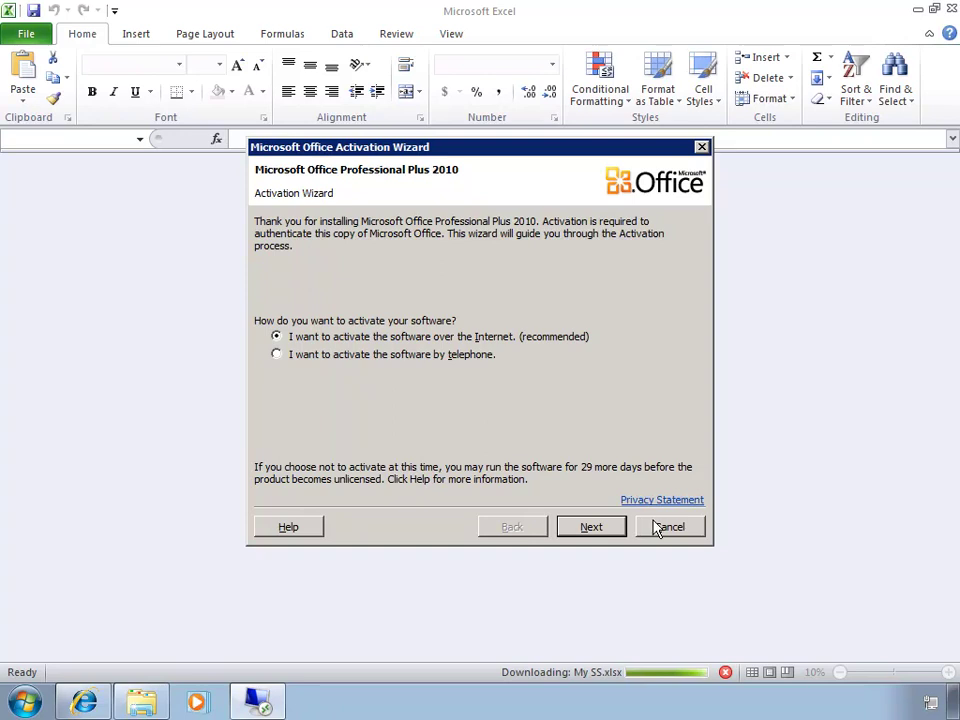
left_click(690, 526)
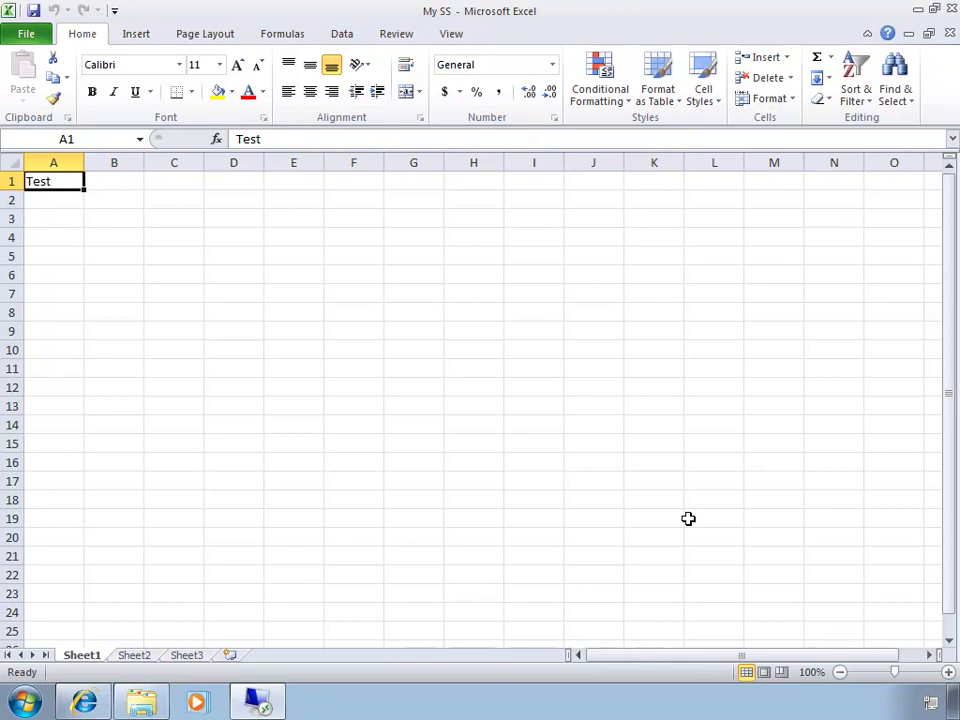
left_click(950, 9)
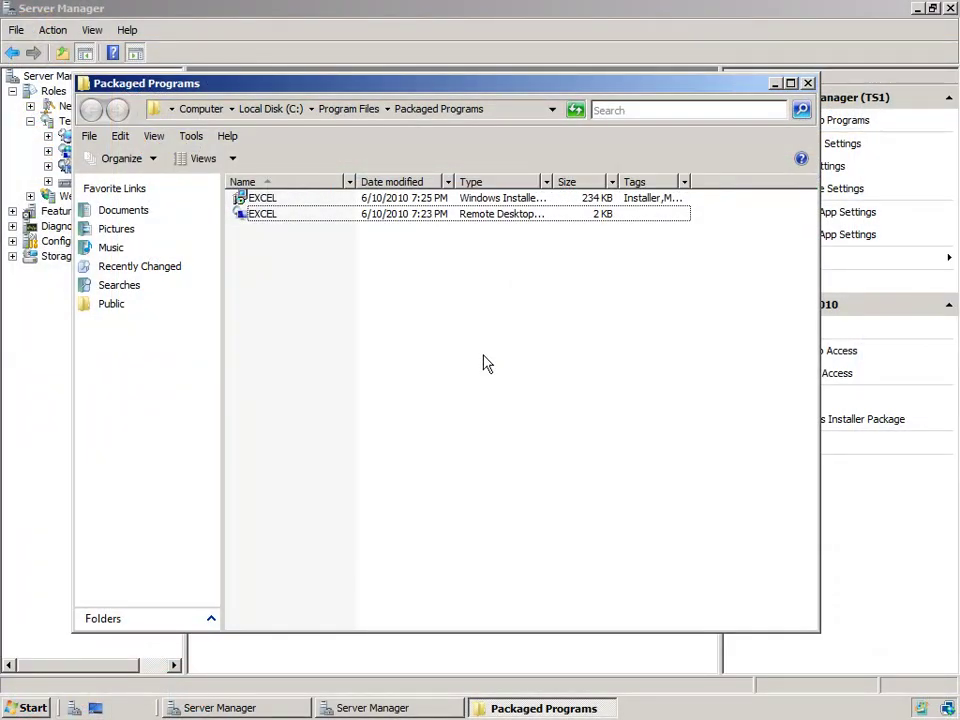
Step: Open the deployment settings' Terminal Server tab and check server name TS1 and RDP port 3389
left_click(456, 26)
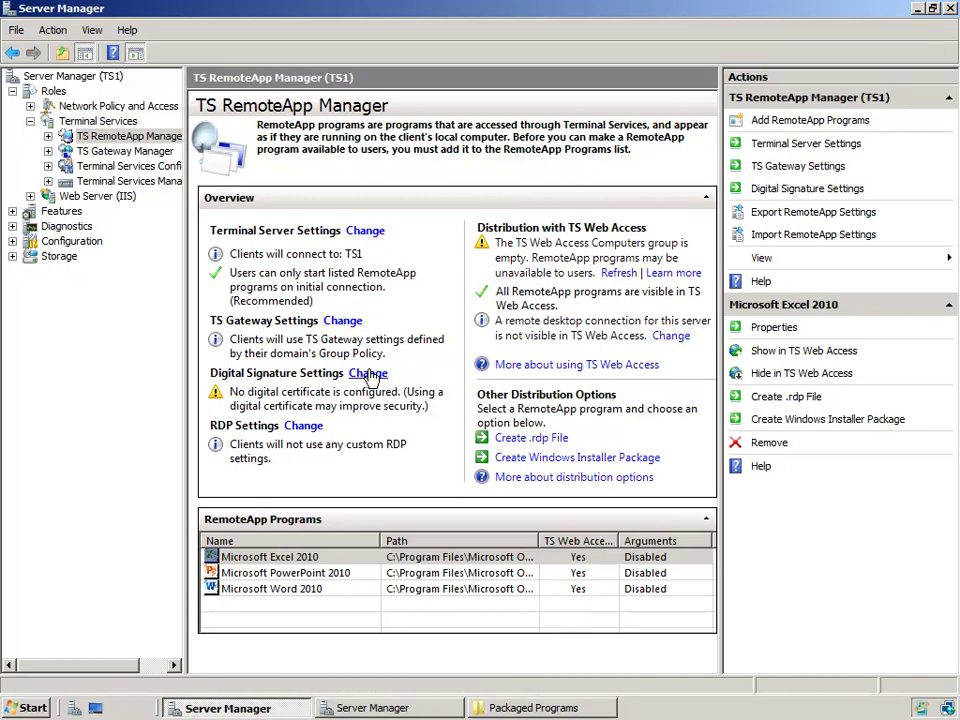
left_click(370, 376)
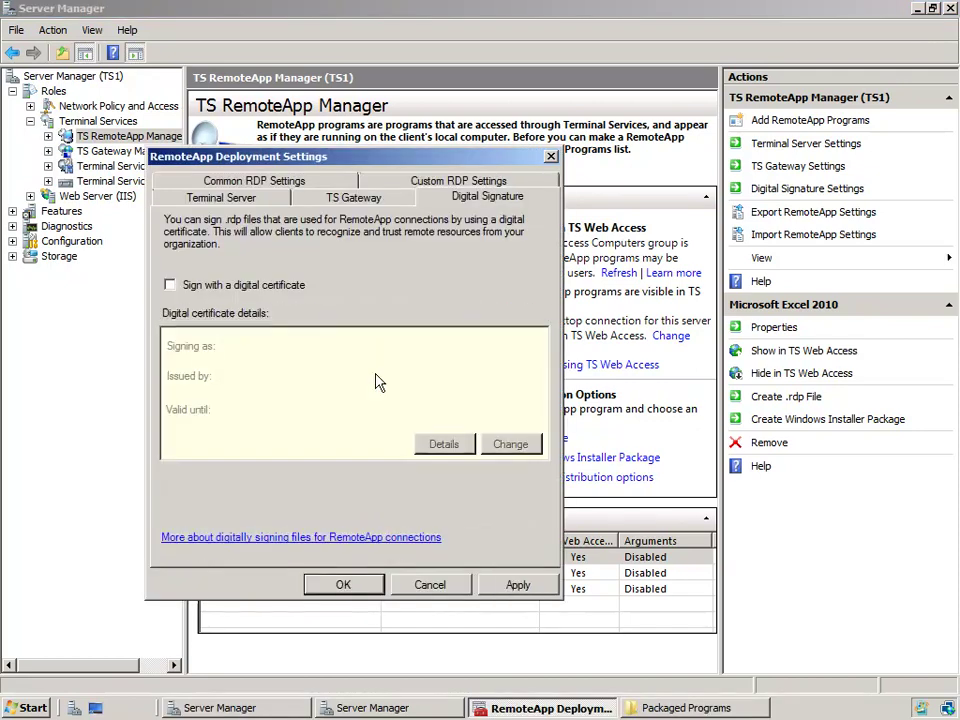
left_click(258, 205)
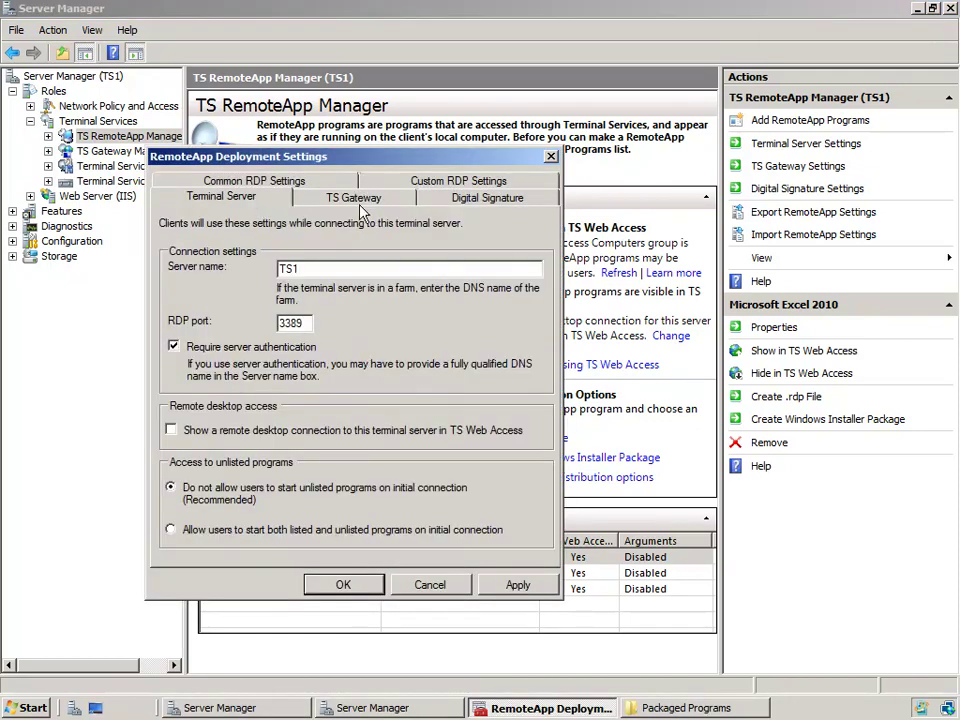
left_click_drag(336, 156, 869, 418)
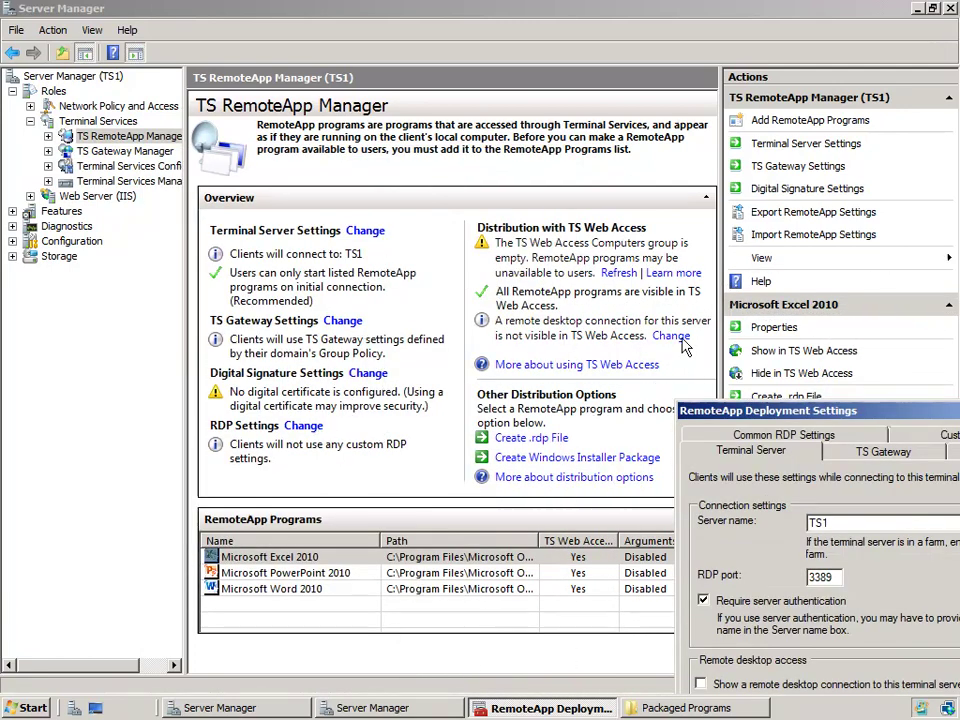
left_click_drag(894, 415, 487, 144)
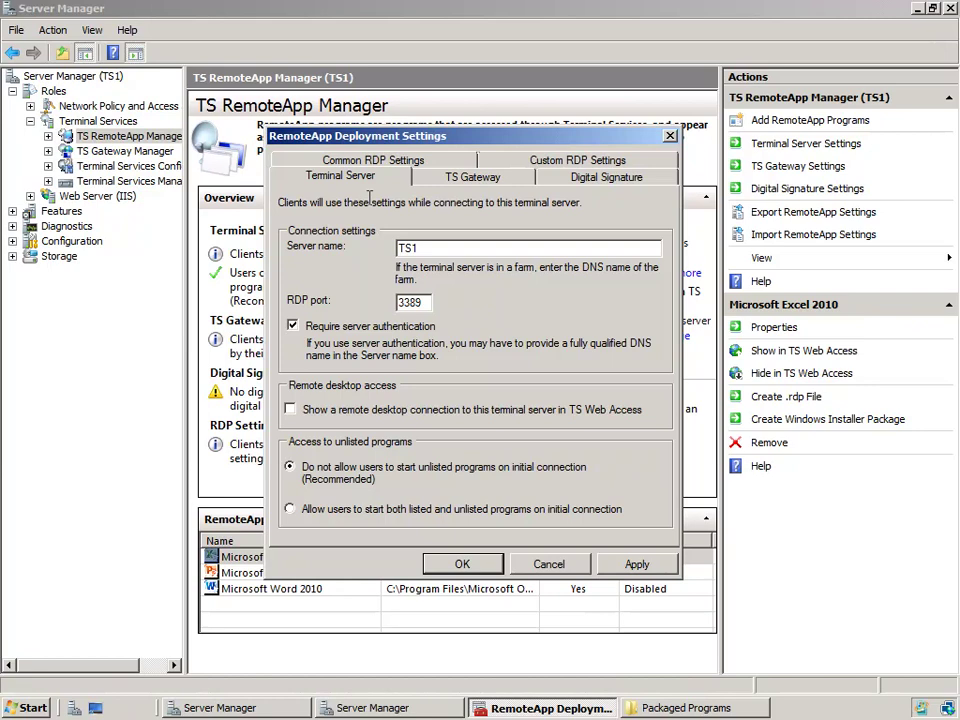
double_click(426, 248)
double_click(412, 302)
Step: Enable showing a remote desktop connection to this terminal server in TS Web Access
left_click(291, 410)
left_click_drag(540, 148, 267, 212)
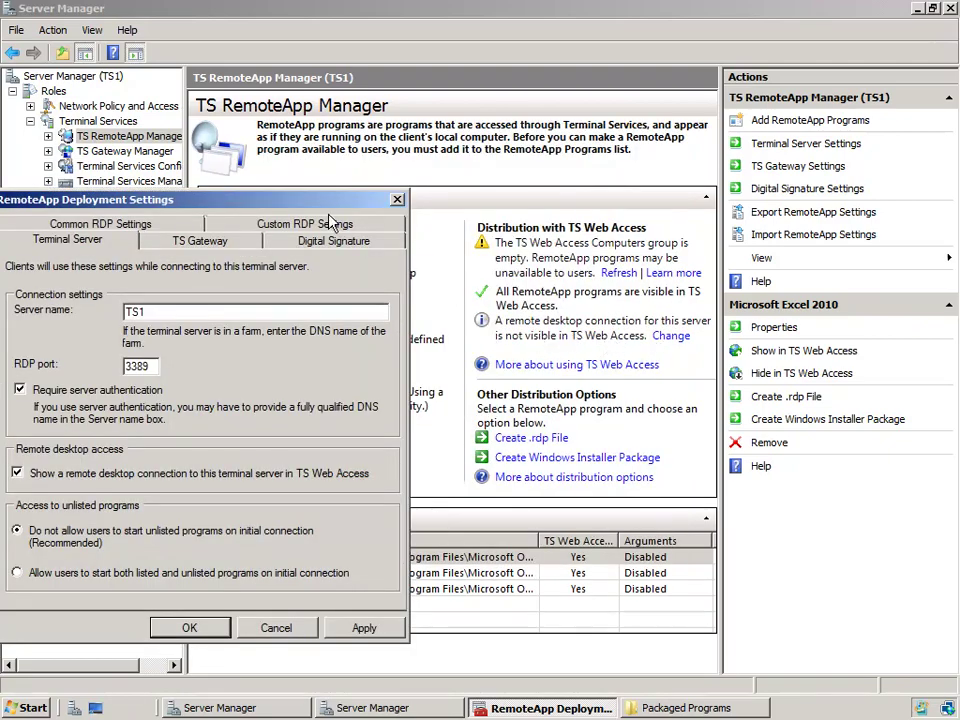
left_click_drag(220, 199, 590, 124)
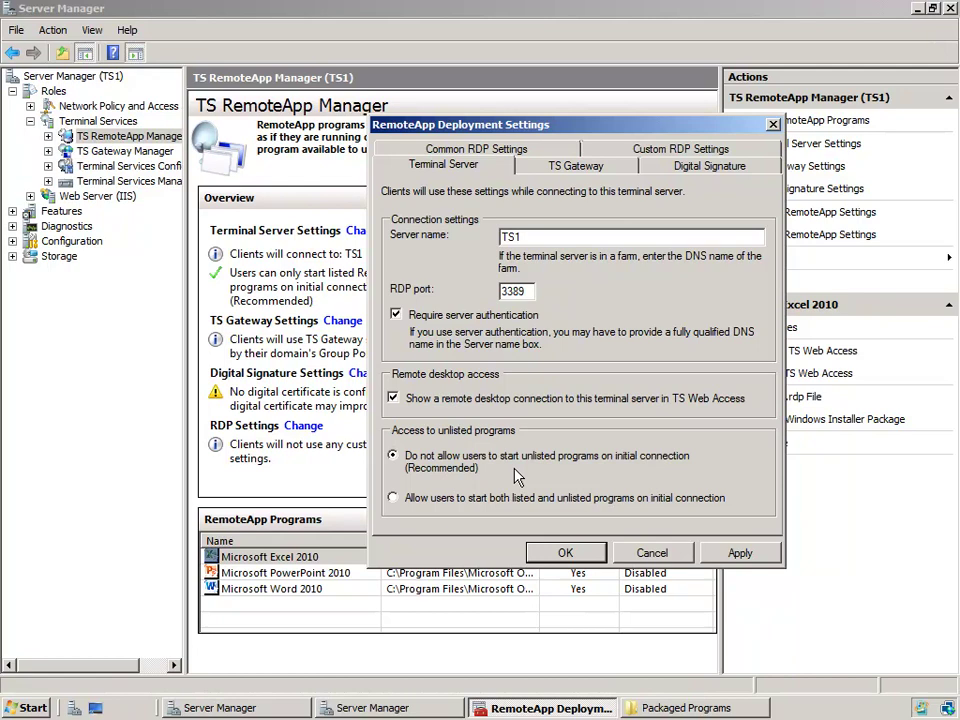
Step: Review the TS Gateway, Digital Signature and Custom RDP Settings tabs
left_click(609, 172)
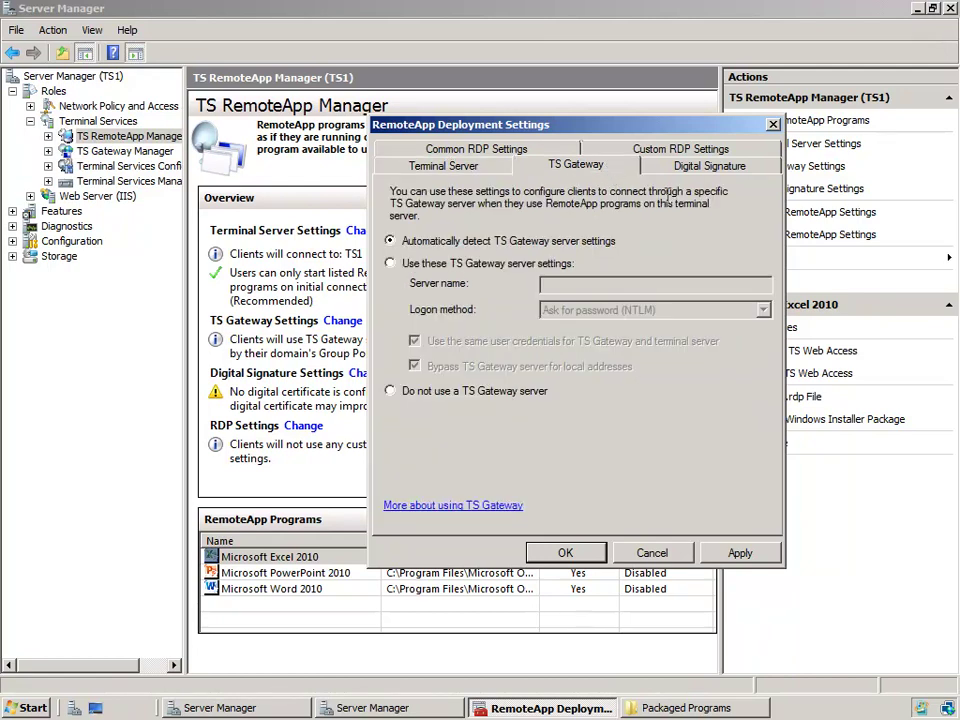
left_click(737, 177)
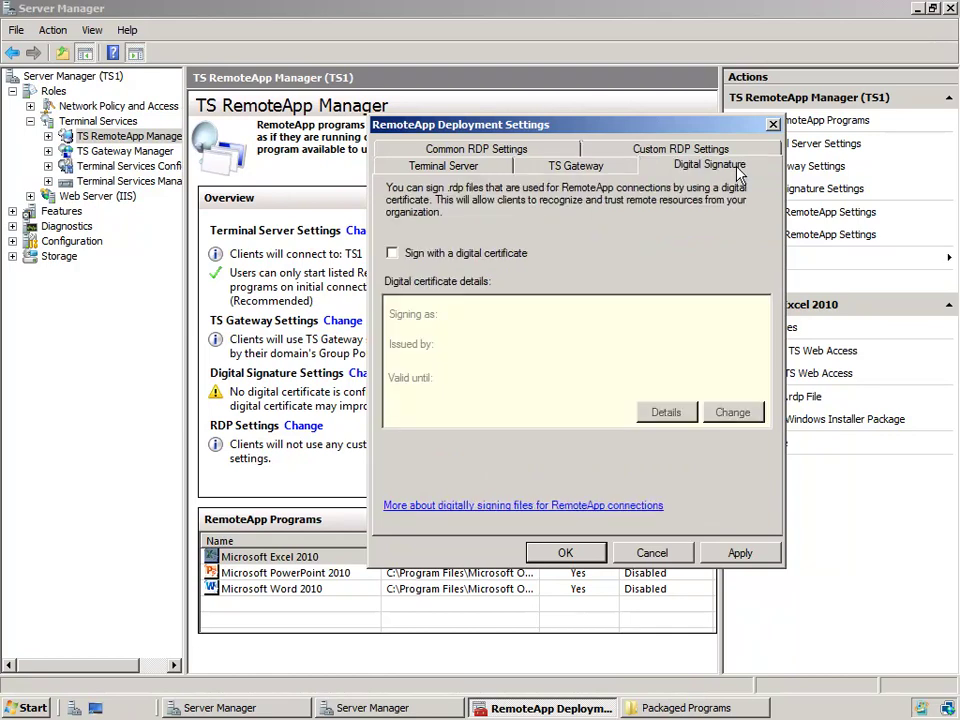
left_click(685, 149)
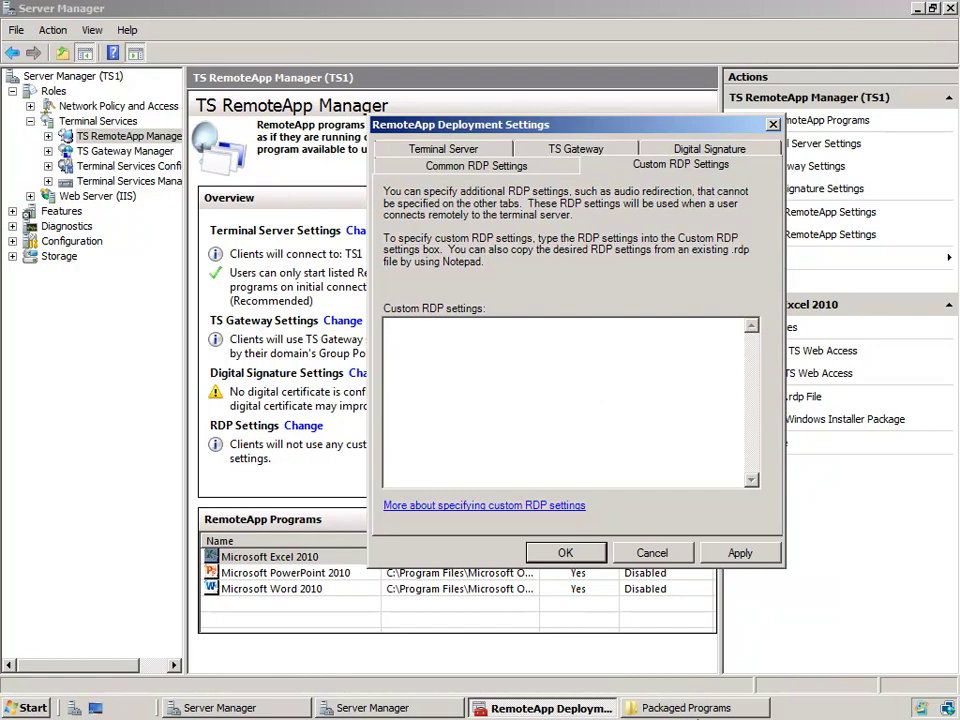
left_click(700, 707)
Step: Open EXCEL.rdp in Notepad without making Notepad the default for .rdp files
right_click(270, 218)
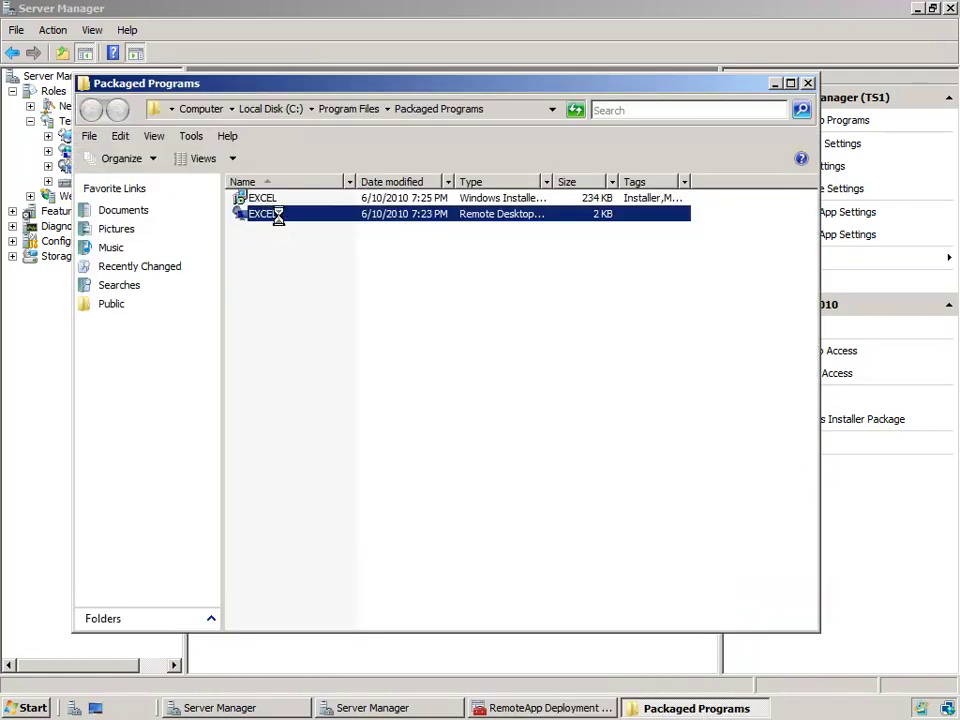
left_click(312, 255)
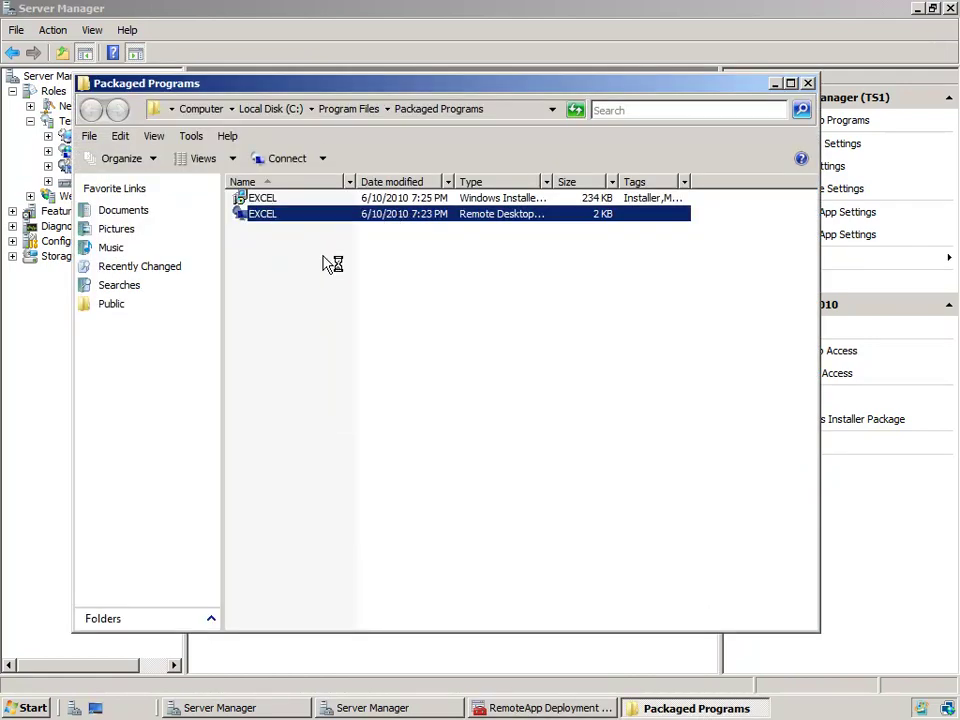
left_click(690, 482)
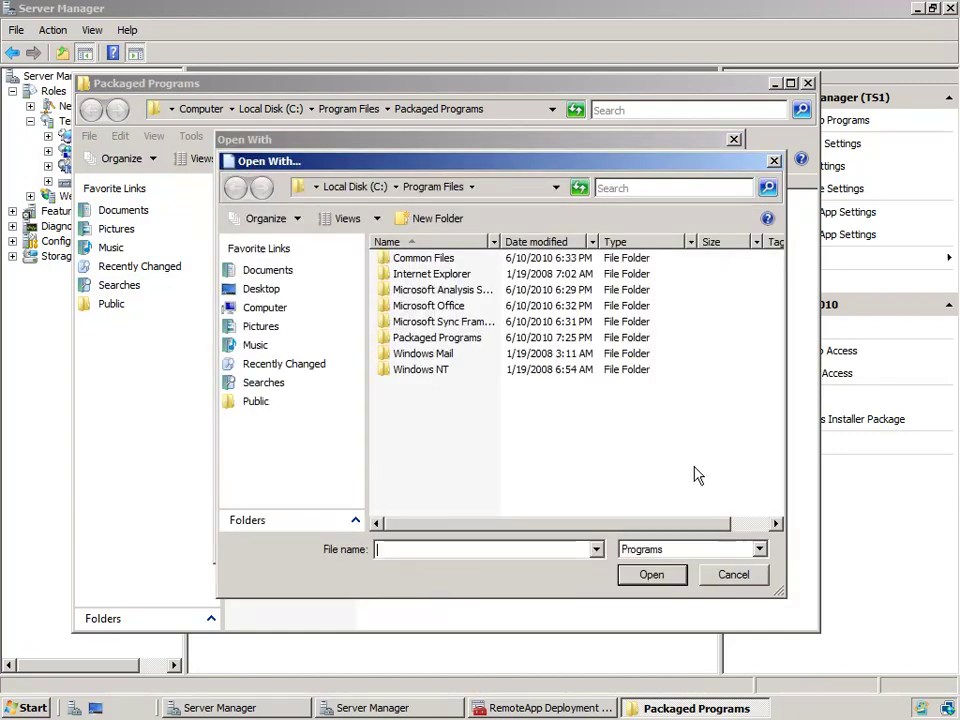
left_click(371, 191)
left_click(608, 187)
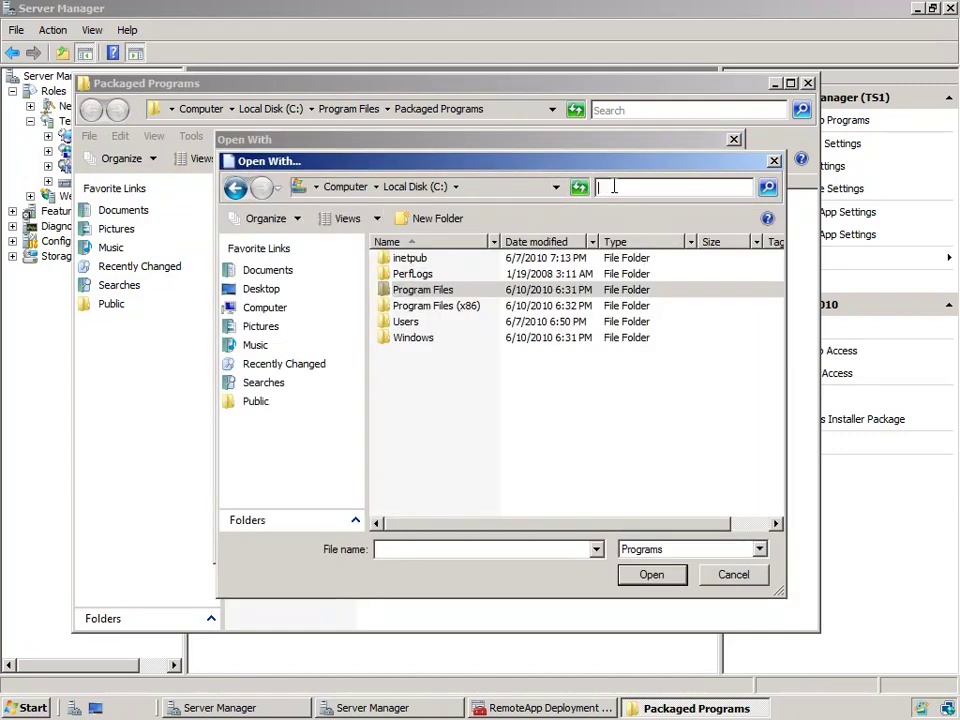
type("note")
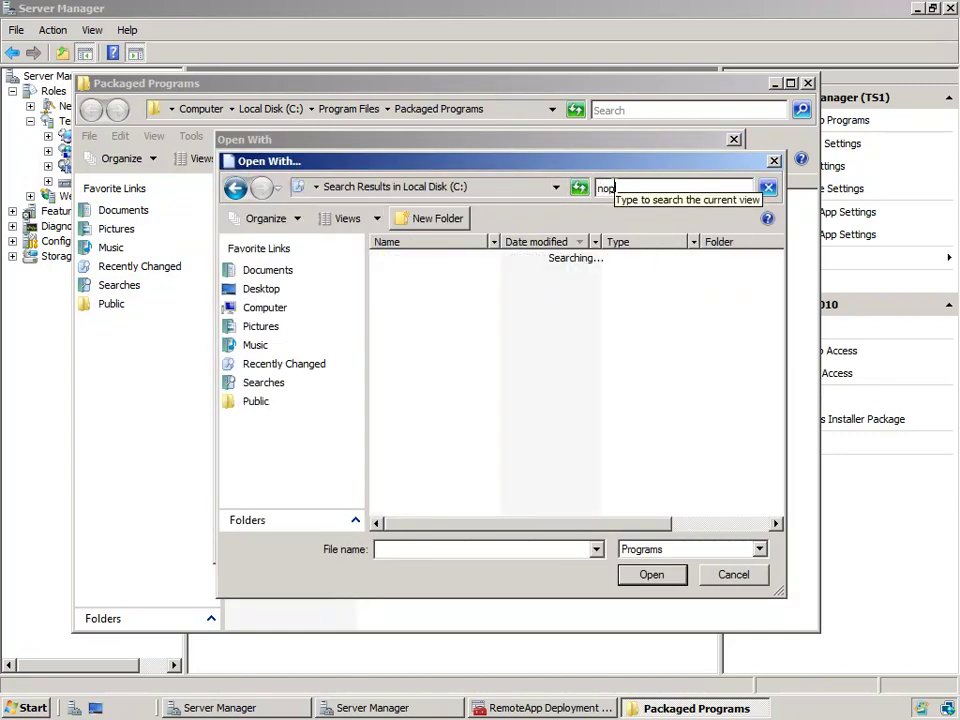
type("pad")
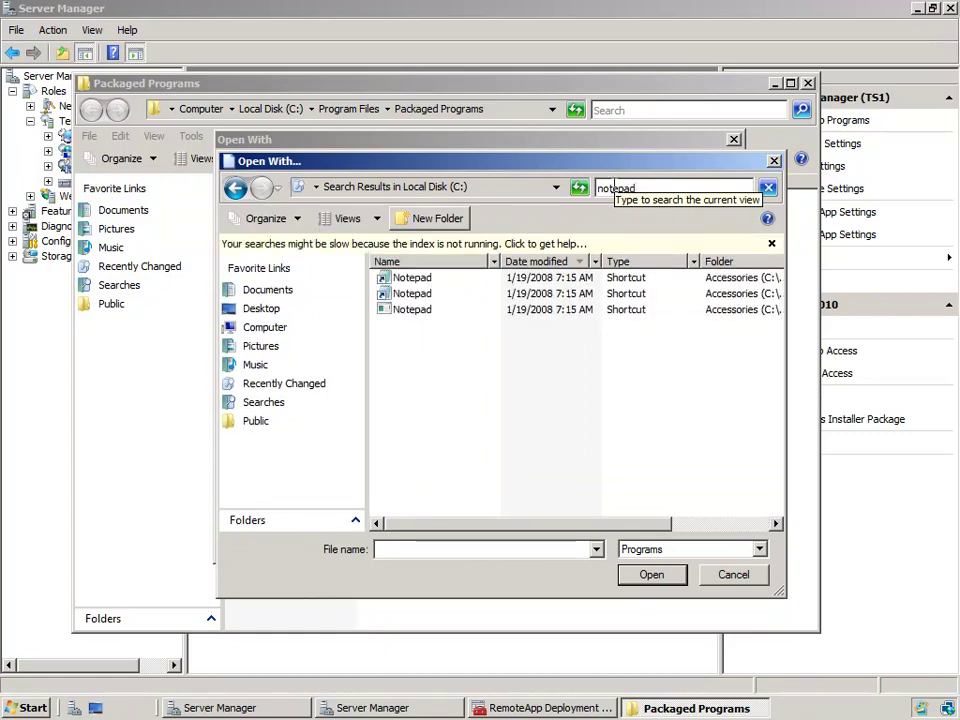
double_click(407, 279)
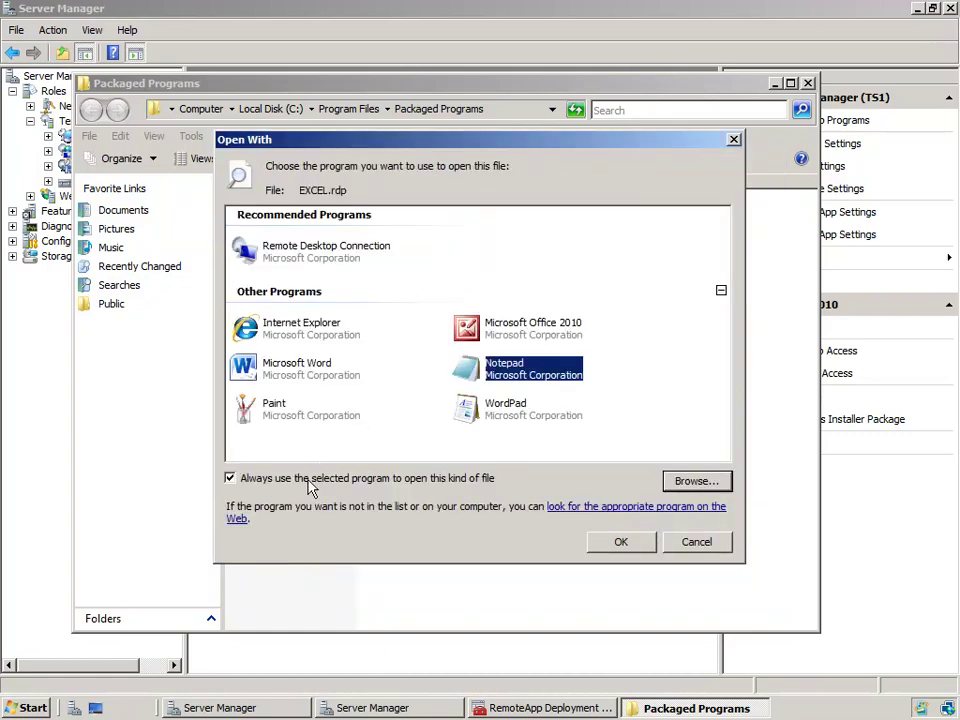
left_click(307, 482)
left_click(633, 550)
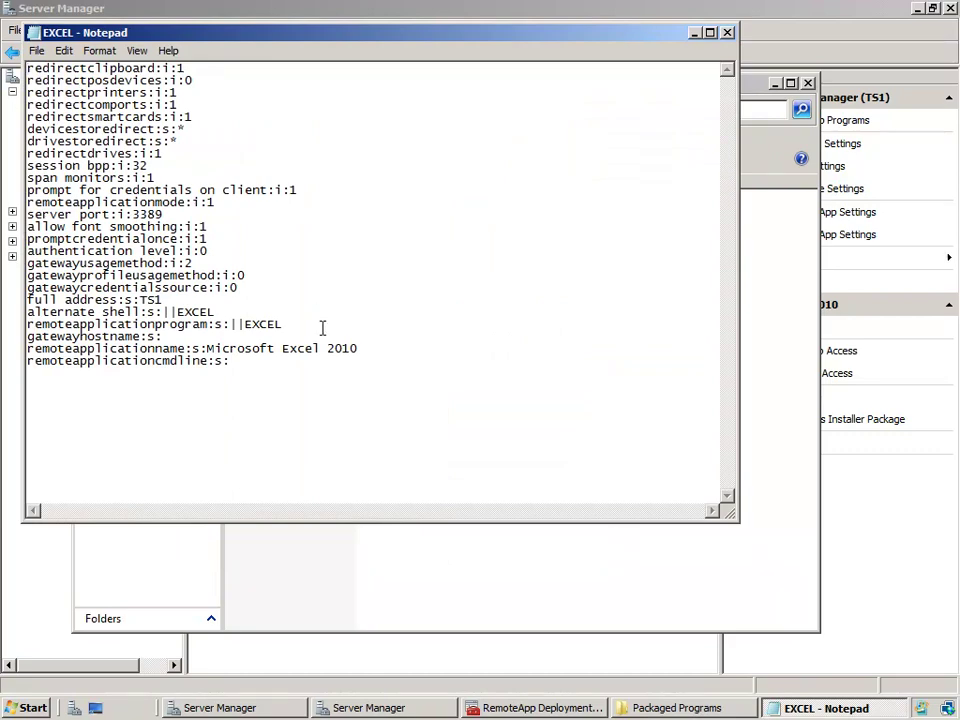
Step: Inspect the RDP settings text, then view the Common RDP Settings tab
left_click_drag(291, 379, 52, 163)
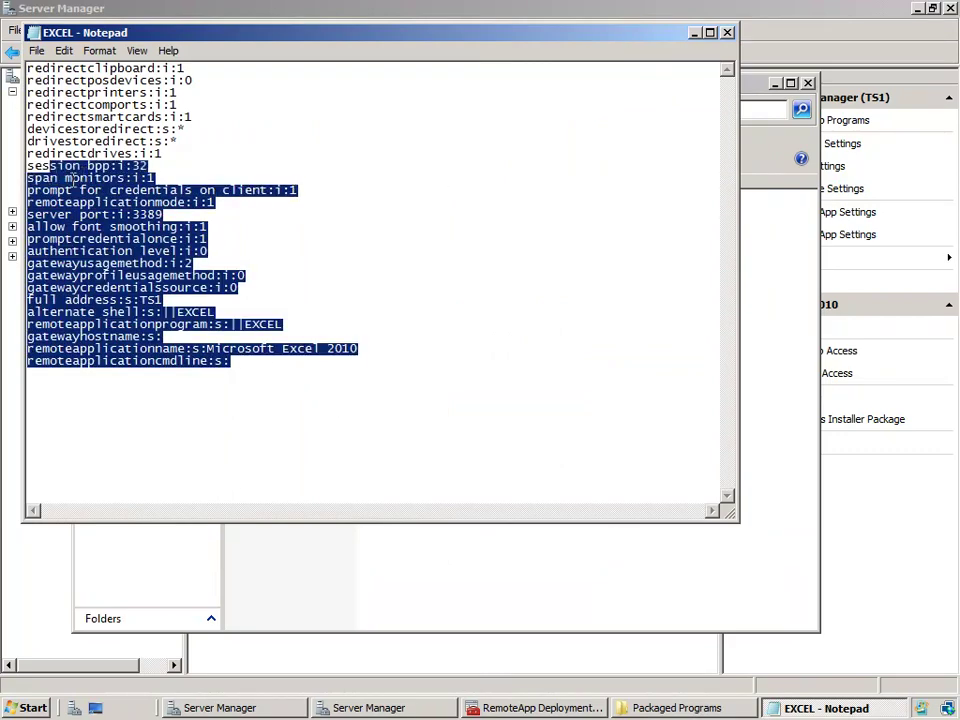
left_click(694, 32)
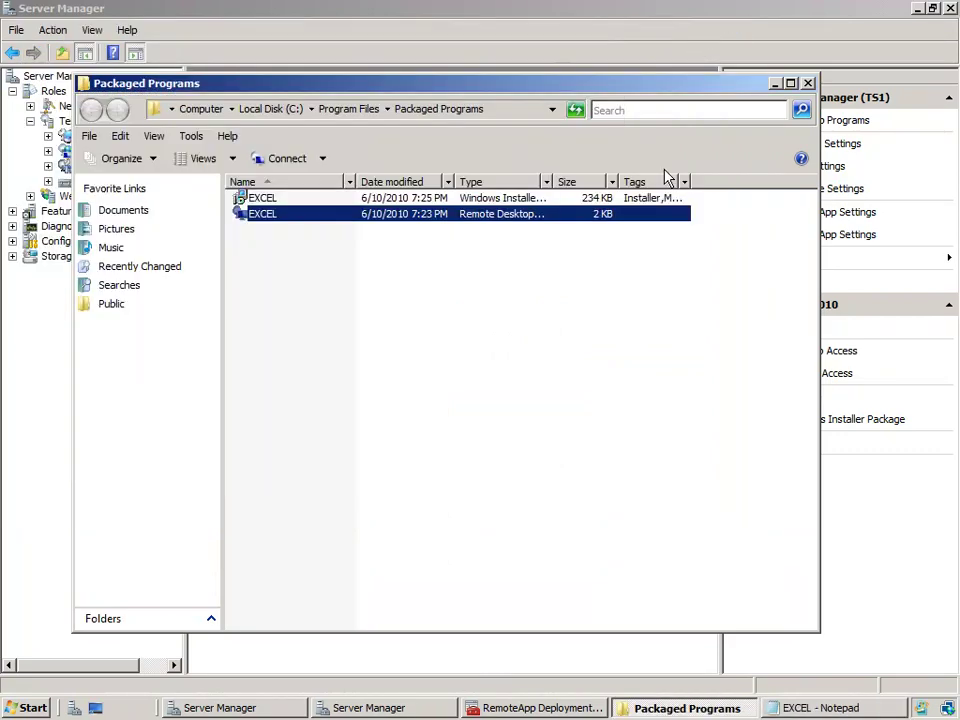
left_click(775, 84)
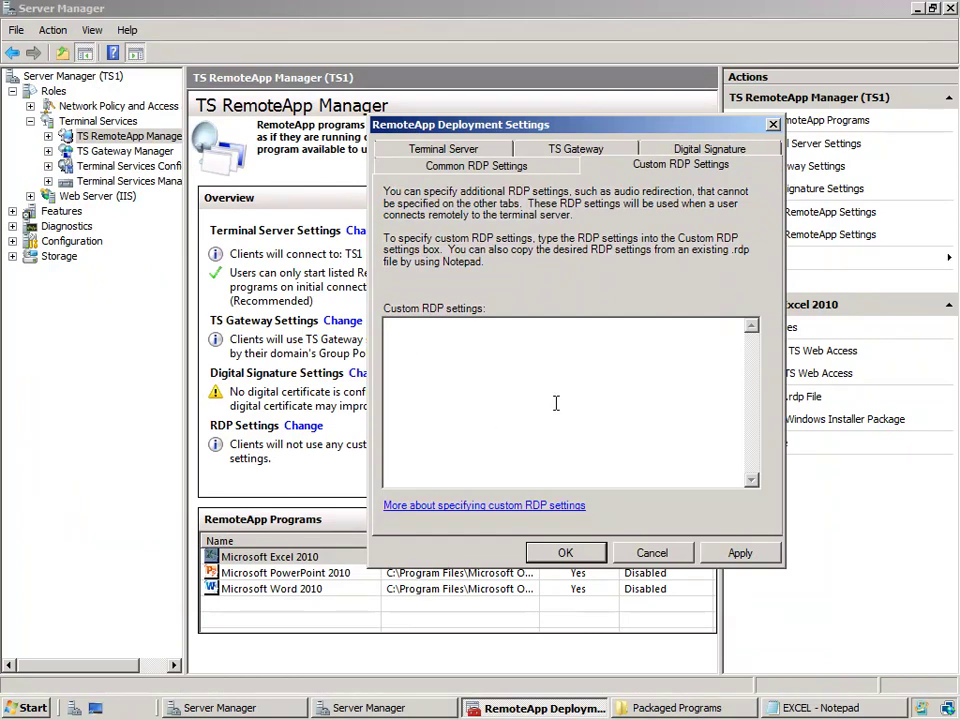
left_click(498, 172)
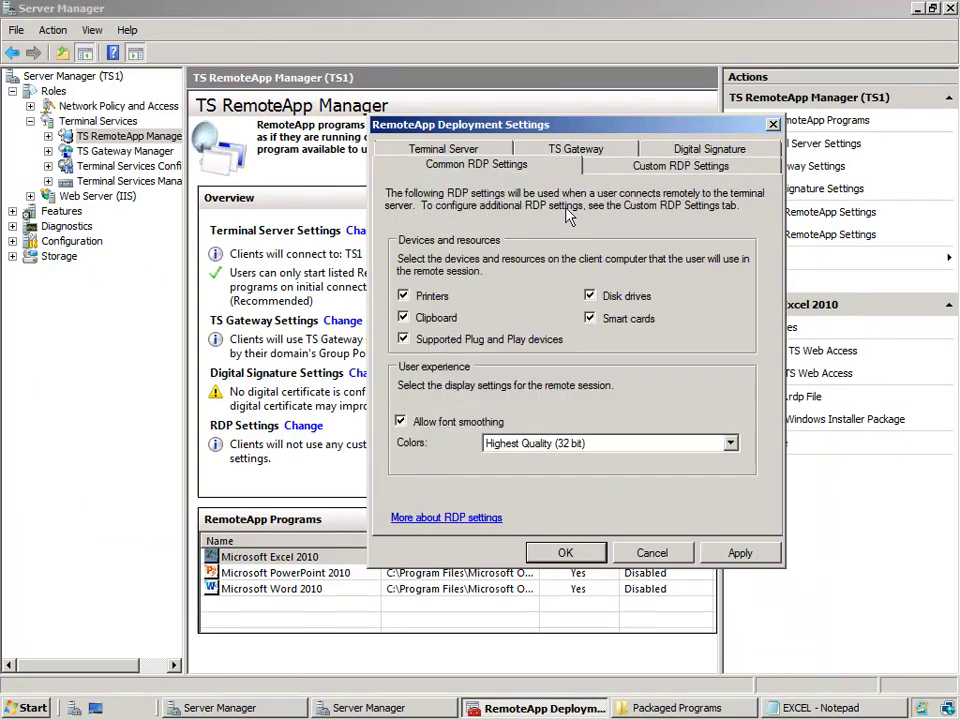